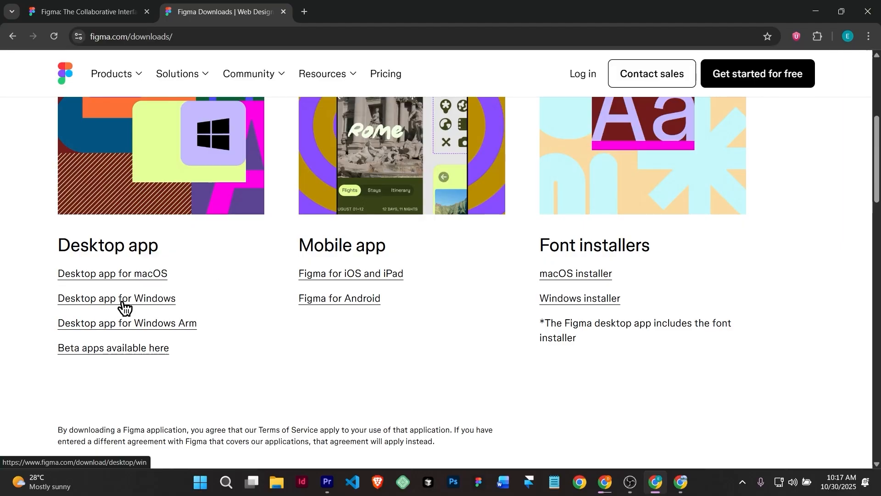
Start downloading the Figma desktop app for Windows, pause the download and dismiss the download history
left_click(123, 304)
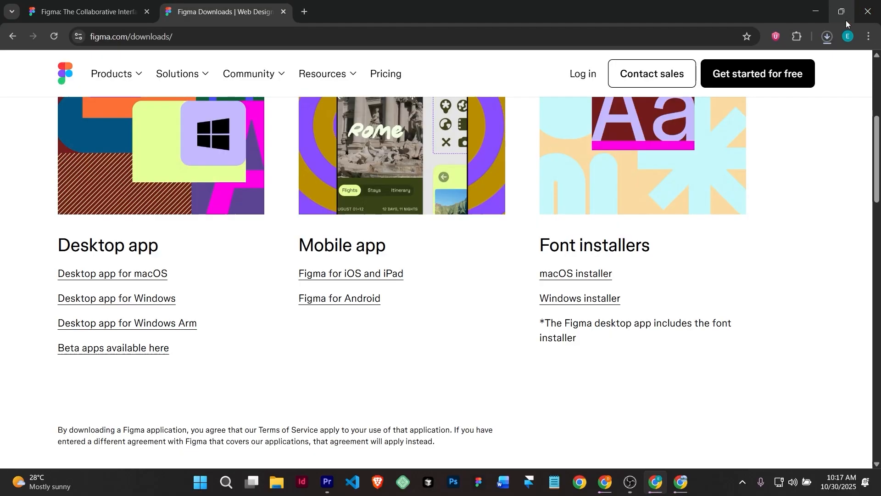
left_click(828, 36)
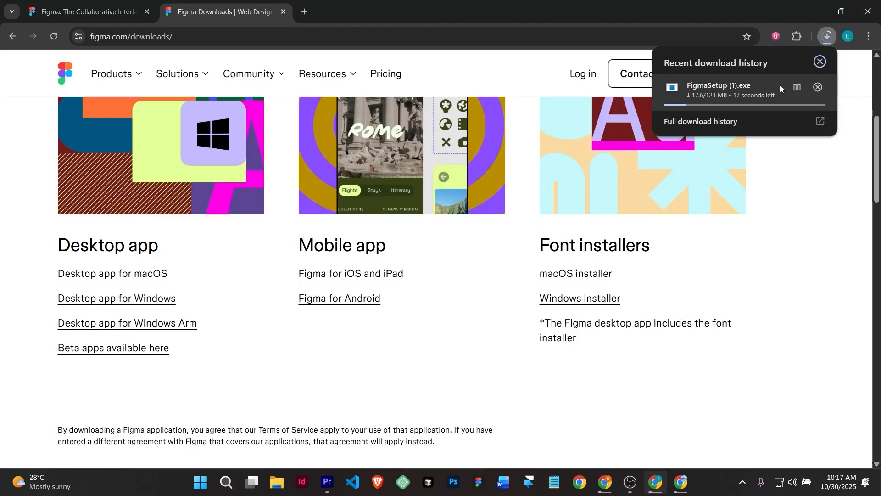
left_click(792, 87)
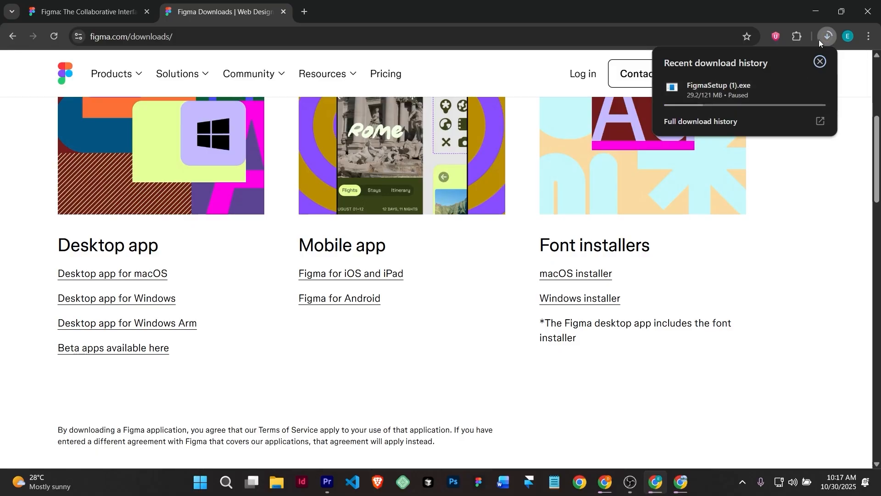
left_click(820, 62)
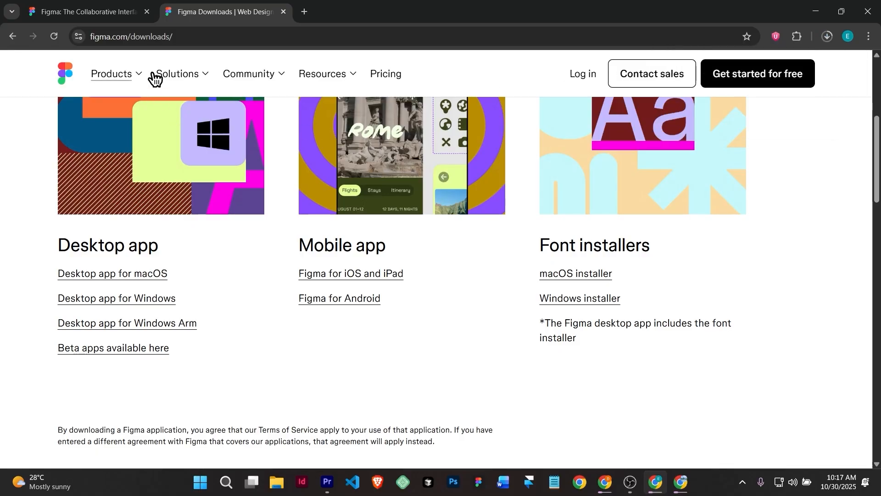
Start a free Figma sign-up from the site's home page, continuing with a Google account
left_click(98, 15)
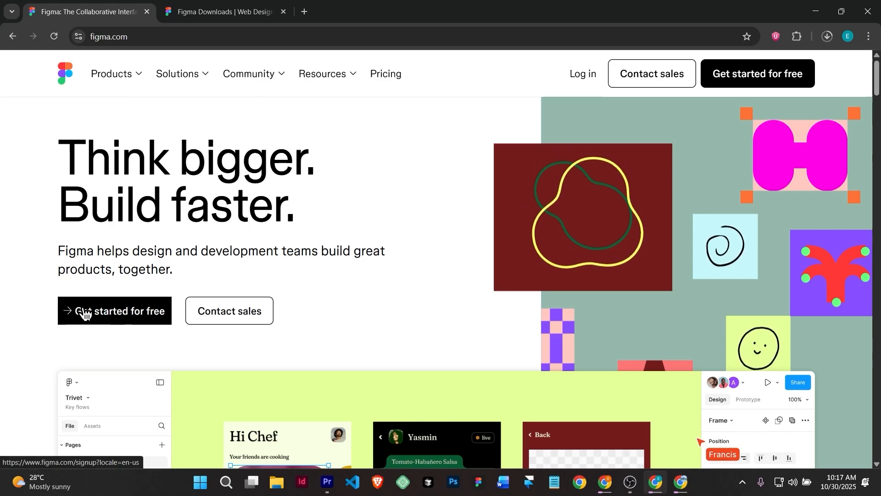
left_click(121, 316)
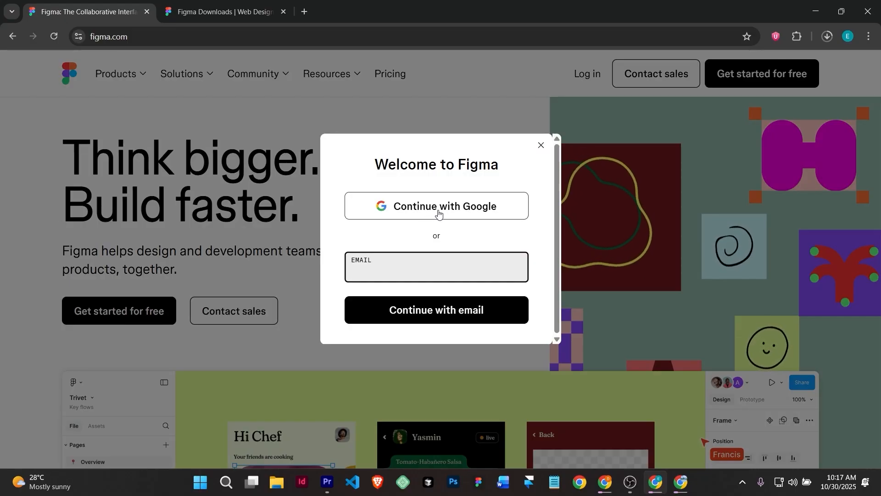
left_click(438, 212)
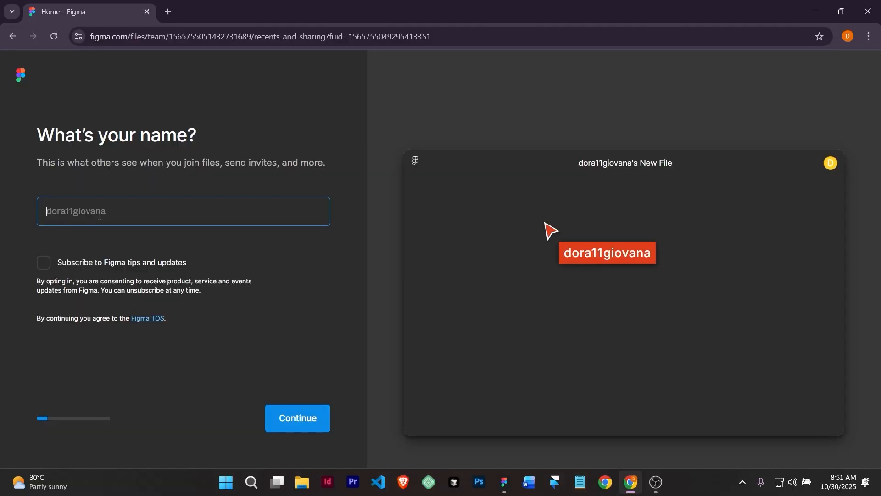
Enter the display name for the new account and choose Personal project as the planned use
type("Papi")
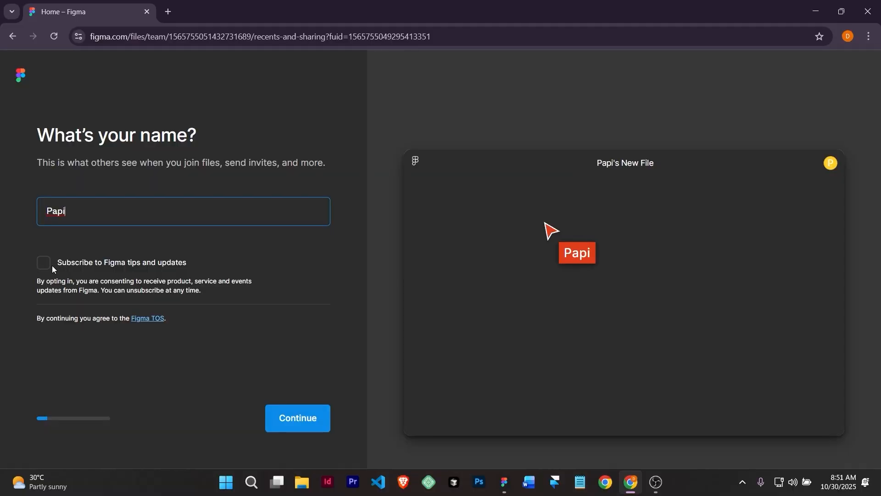
left_click(301, 426)
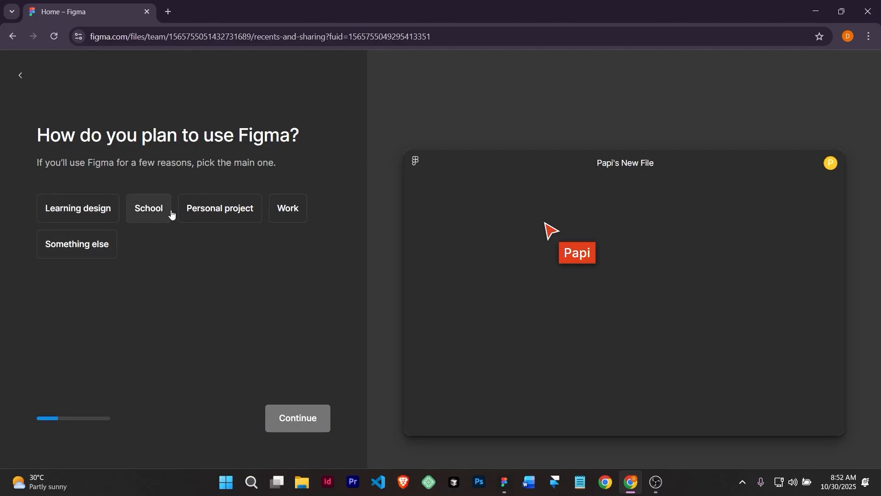
left_click(216, 213)
left_click(309, 411)
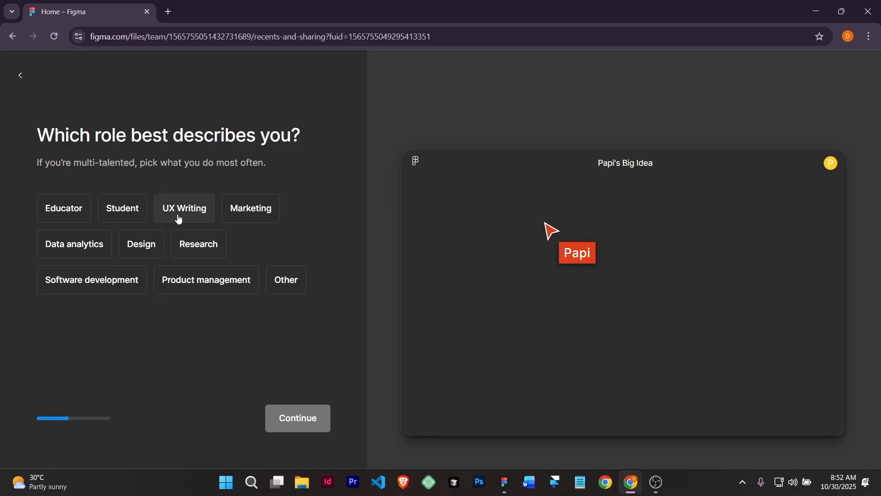
Answer the onboarding questions with Product management as the role, no invited collaborators, and "Yes, many times" for previous use
left_click(203, 286)
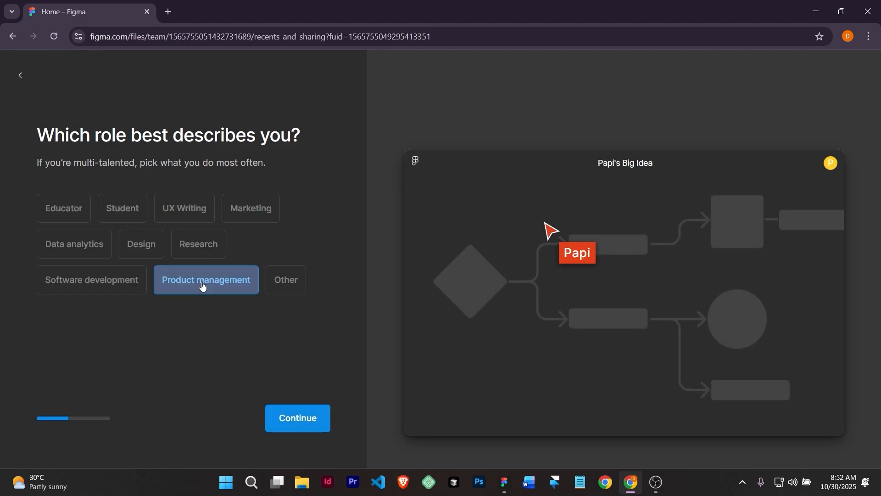
left_click(307, 416)
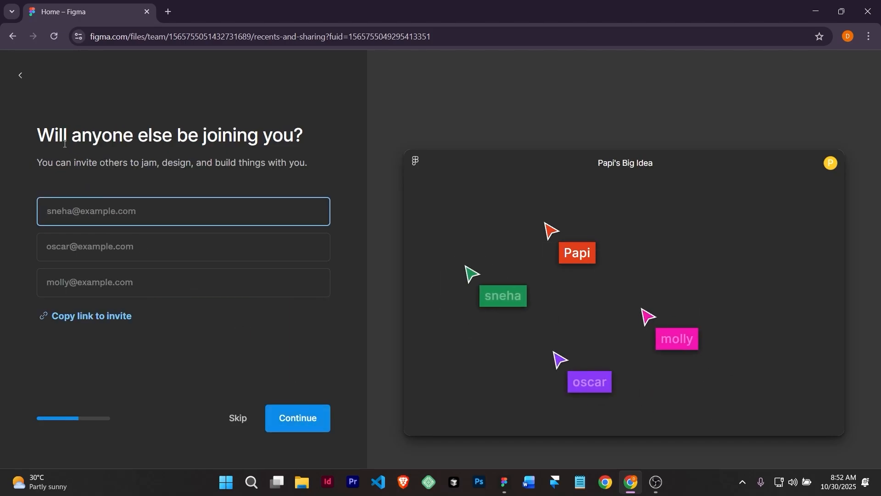
left_click(287, 419)
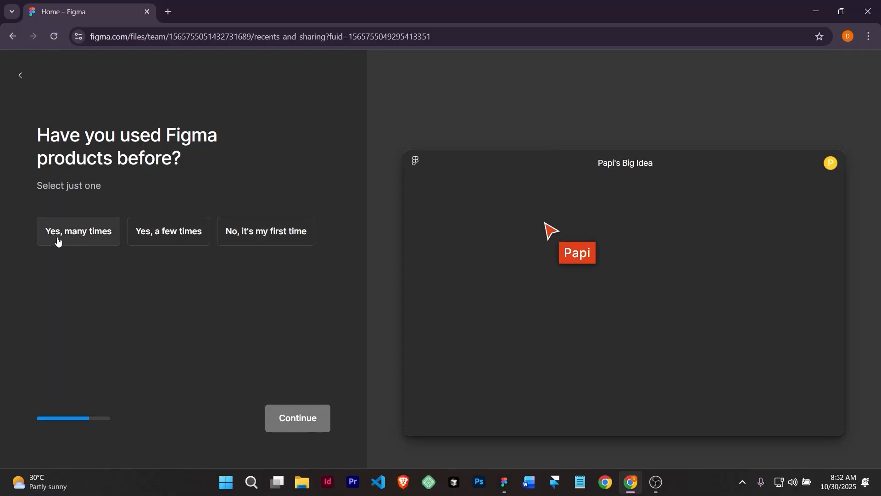
left_click(106, 237)
left_click(310, 417)
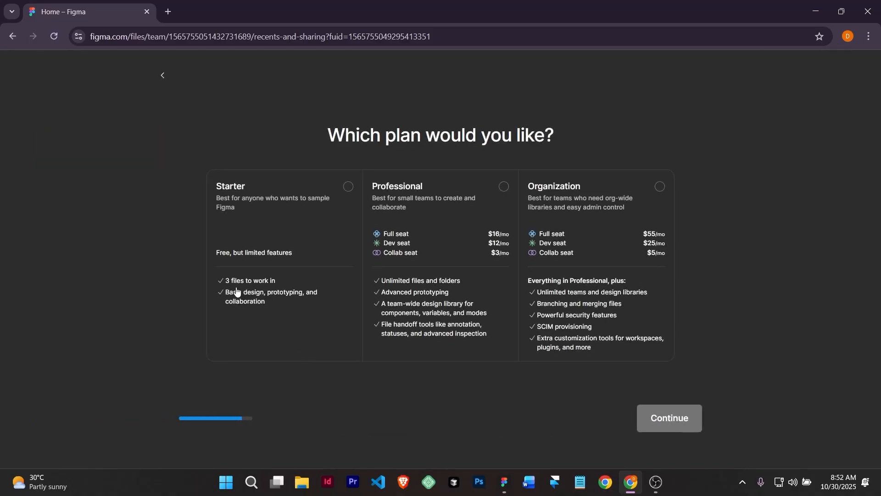
Choose the free Starter plan and finish onboarding with Design with Figma as the first activity
left_click(347, 192)
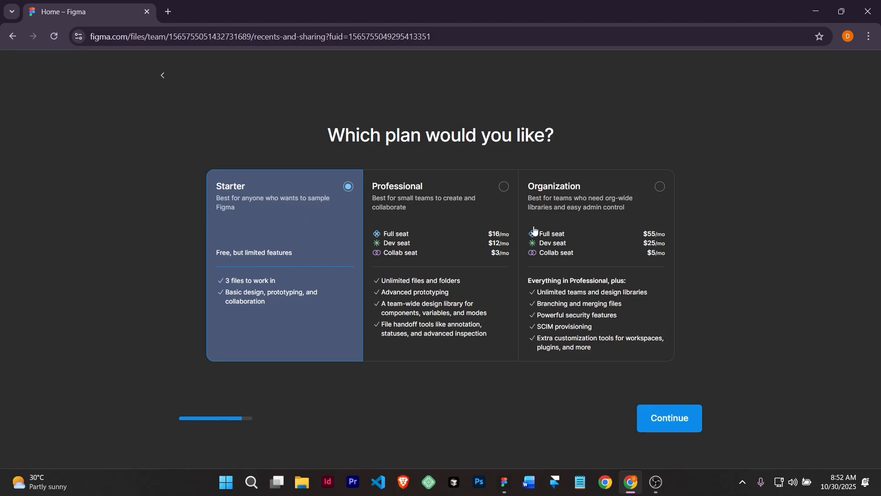
left_click(657, 420)
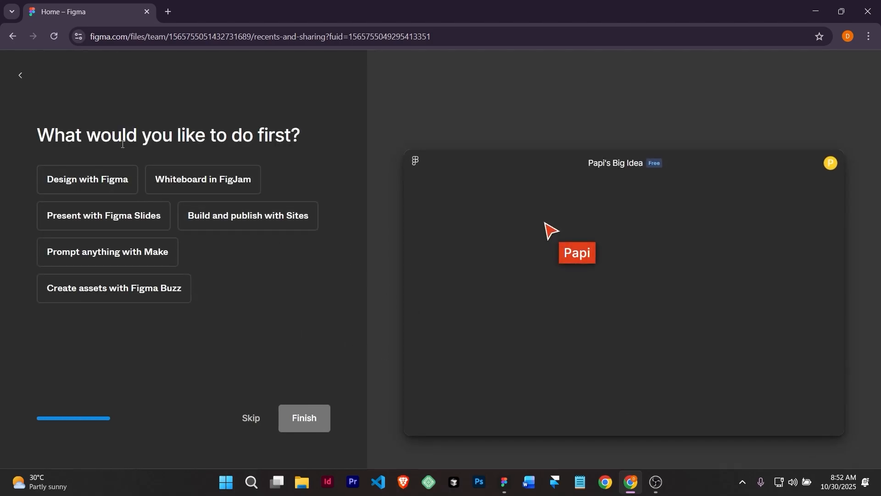
left_click(121, 182)
left_click(307, 420)
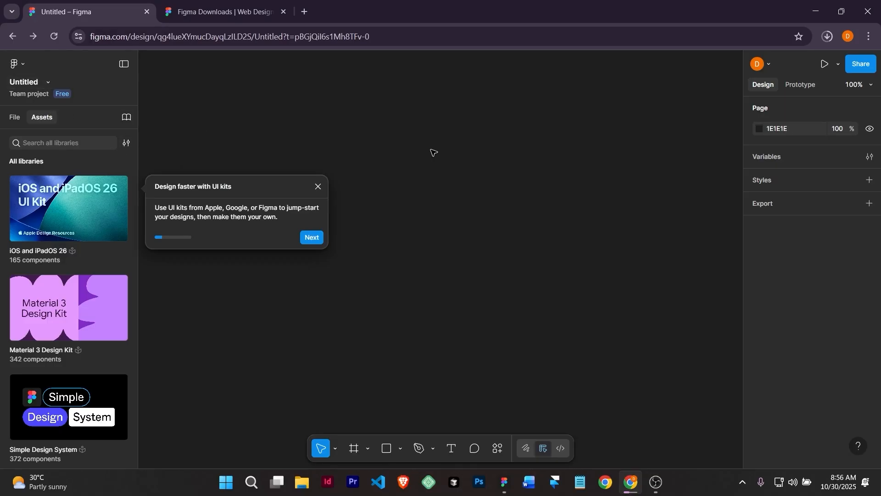
Leave the untitled design file and go back to the file browser
left_click(19, 66)
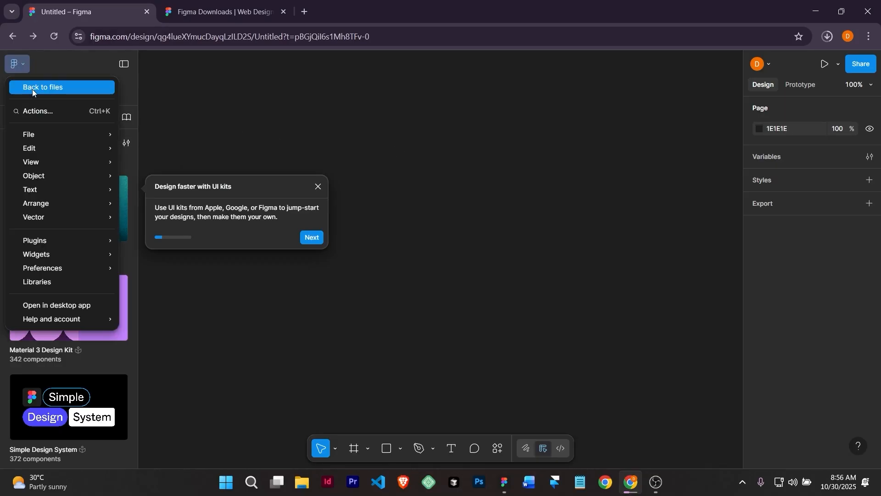
left_click(24, 61)
left_click(21, 62)
left_click(44, 88)
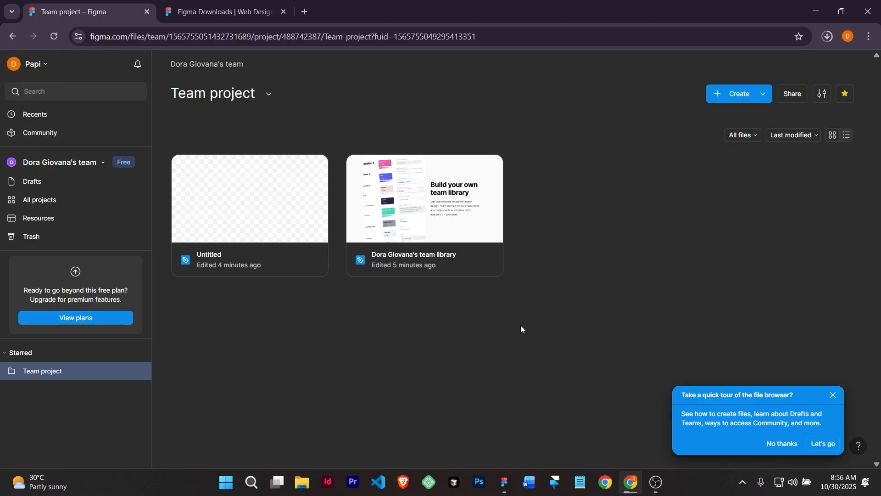
Sort the Team project files alphabetically and filter them to show only Design files
left_click(815, 136)
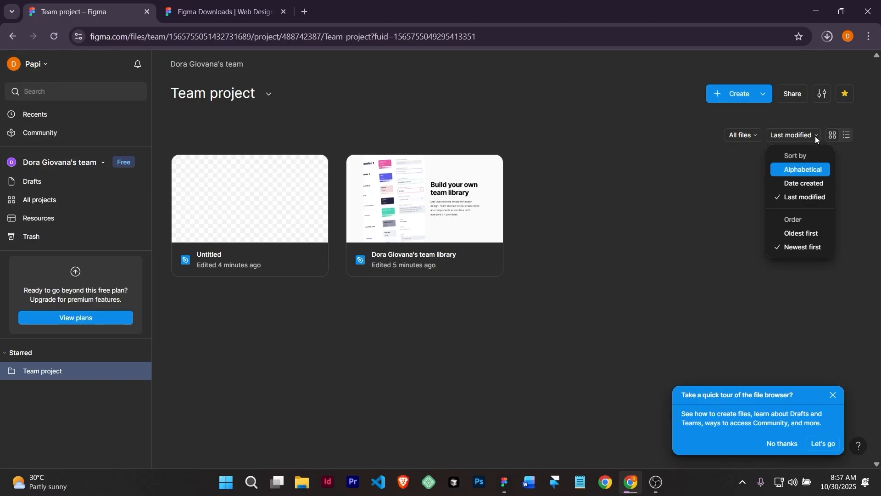
left_click(836, 134)
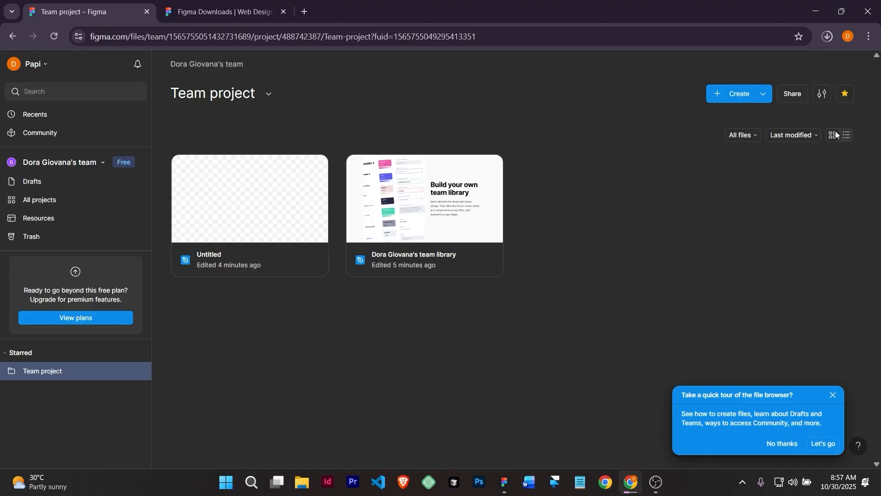
left_click(787, 138)
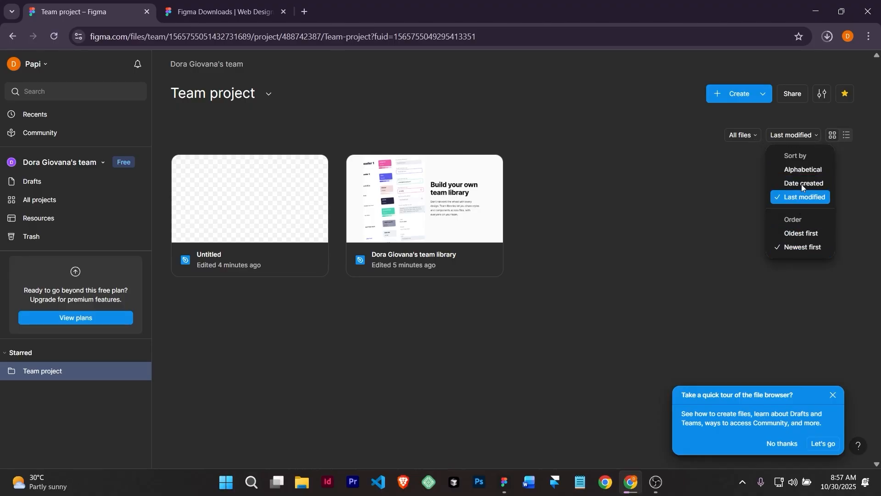
left_click(801, 171)
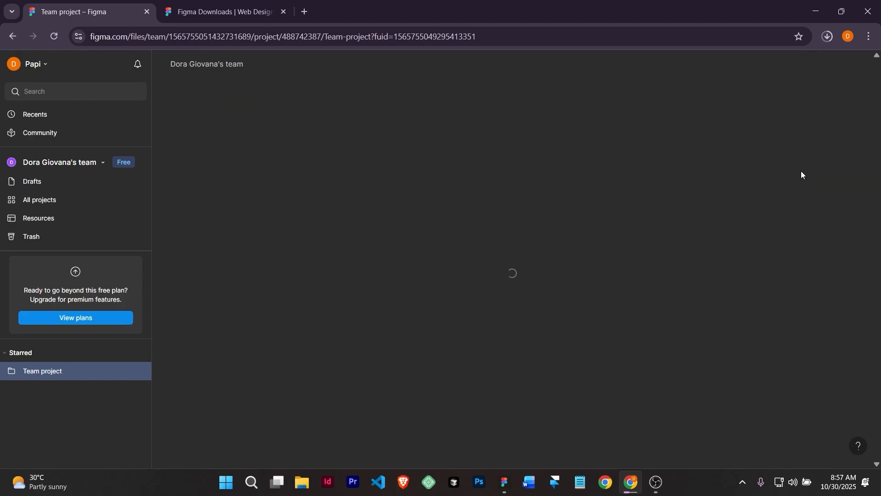
left_click(758, 133)
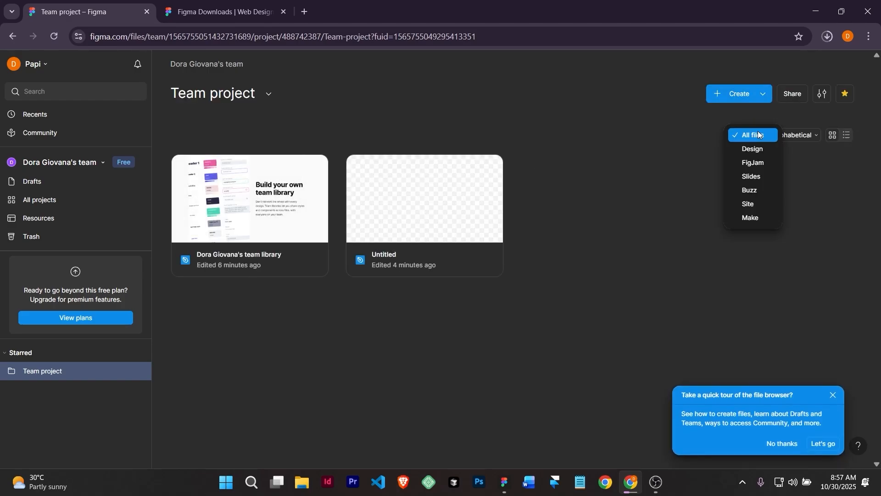
left_click(756, 149)
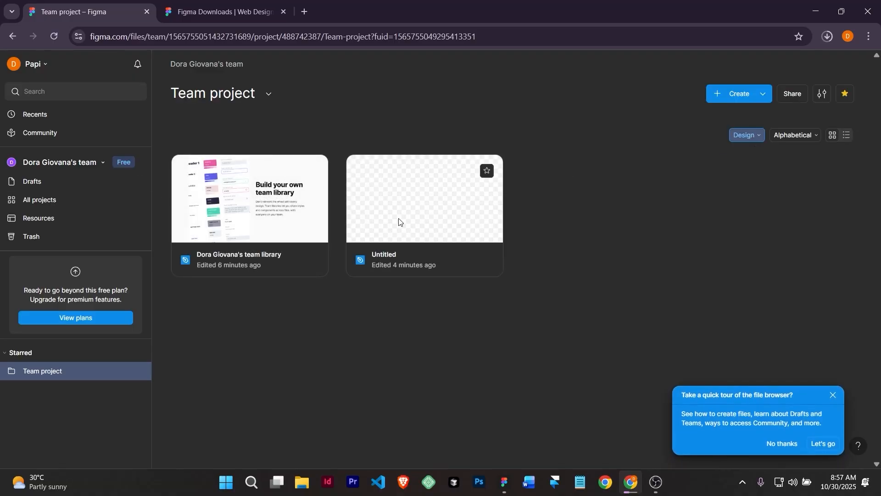
Look through Drafts and its new-file options, the starred Team project and the Recents page
left_click(40, 182)
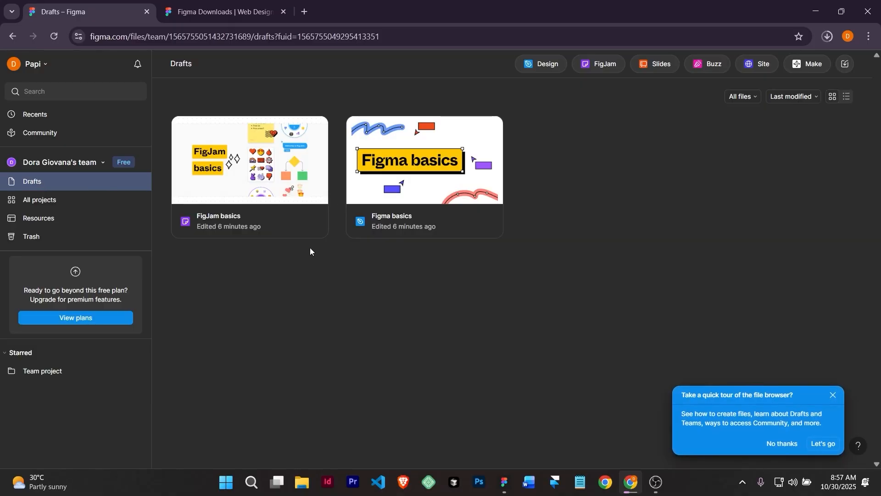
left_click(139, 183)
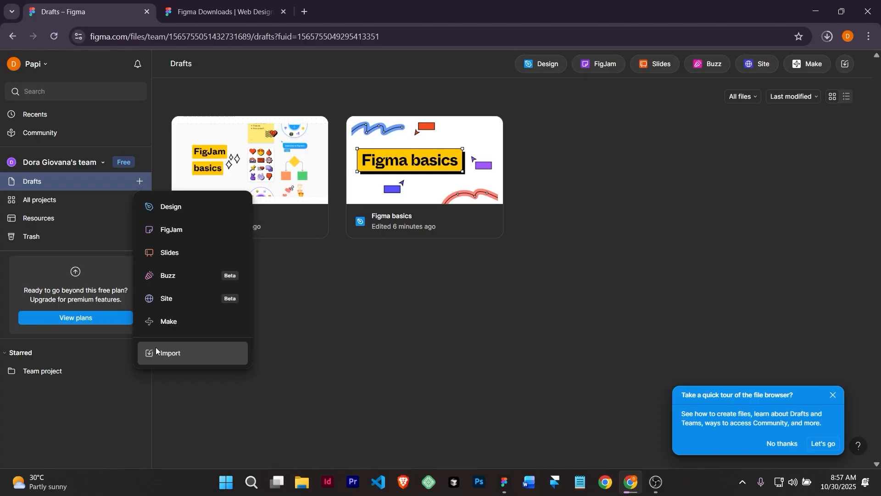
left_click(42, 204)
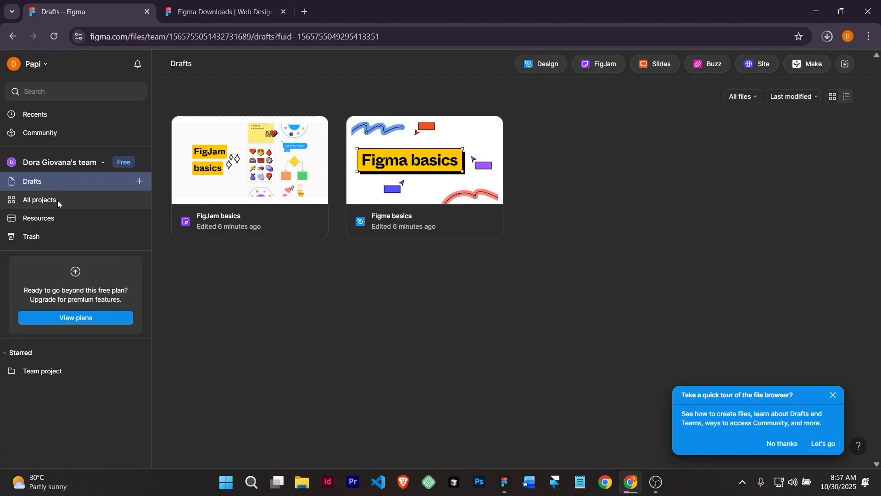
left_click(56, 371)
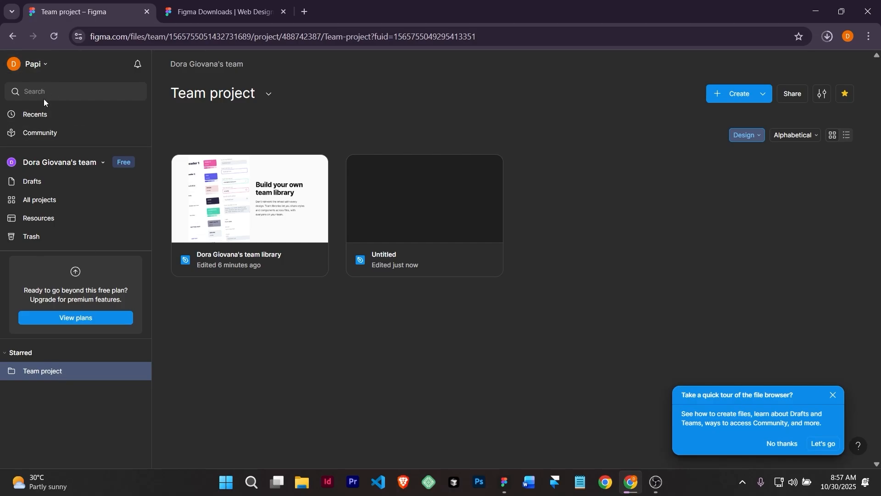
left_click(41, 115)
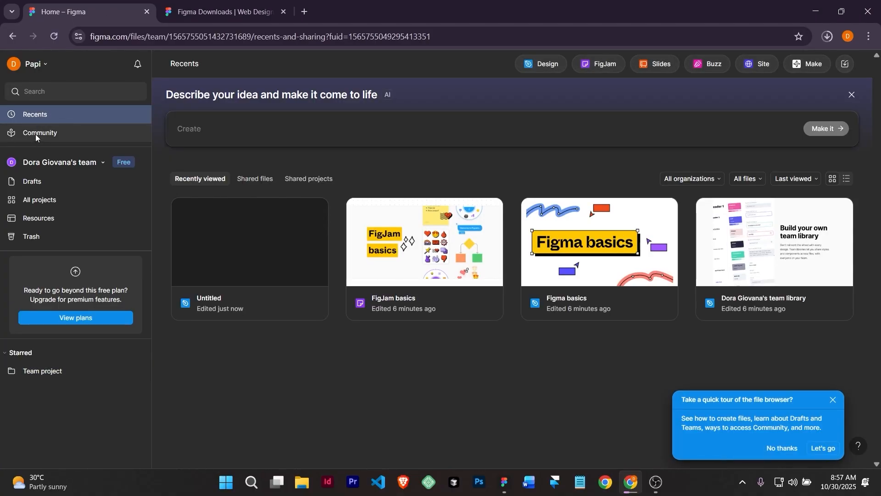
Open the Community page and browse its templates, featured categories and UI kits
left_click(35, 134)
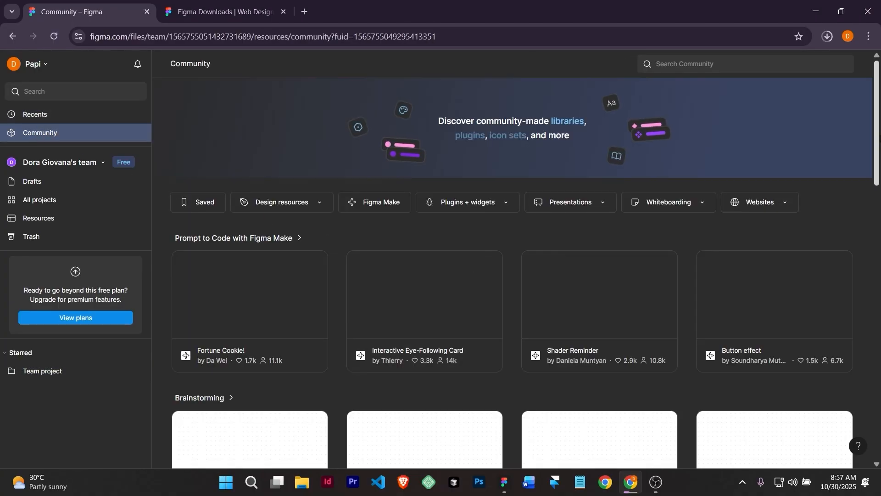
left_click_drag(877, 146, 877, 365)
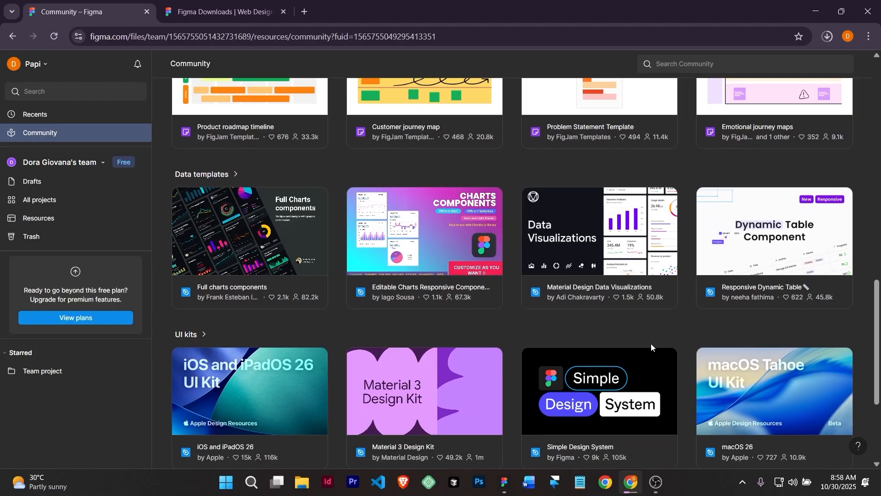
scroll(809, 468, "up", 10)
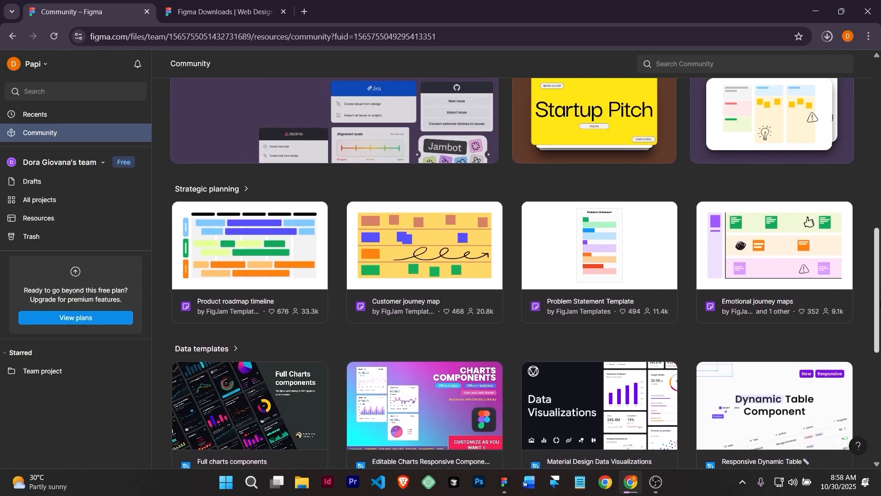
scroll(809, 467, "up", 7)
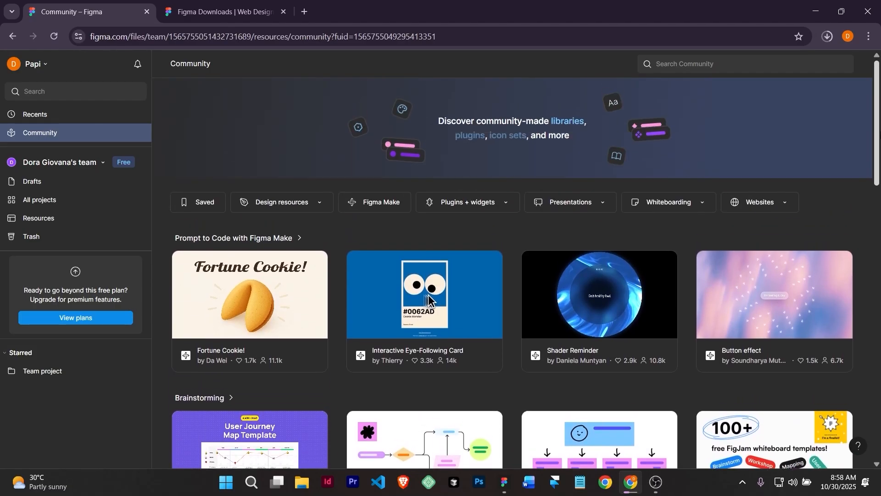
scroll(429, 301, "down", 17)
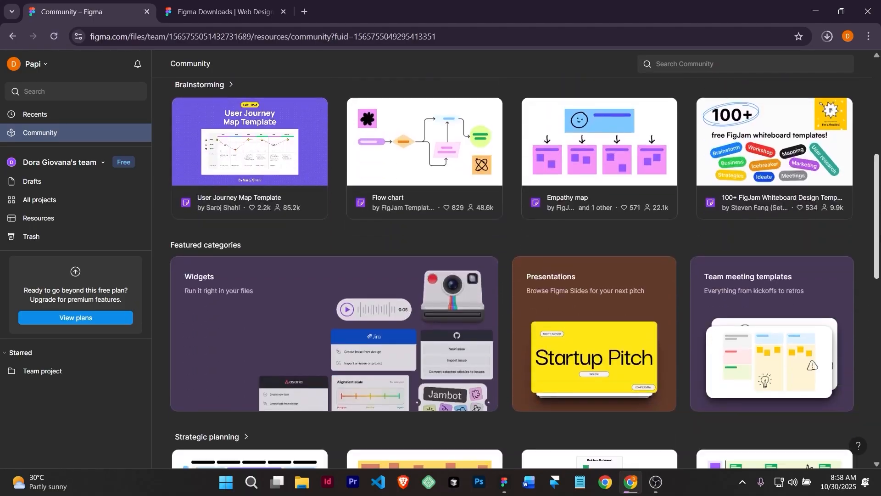
scroll(490, 290, "up", 17)
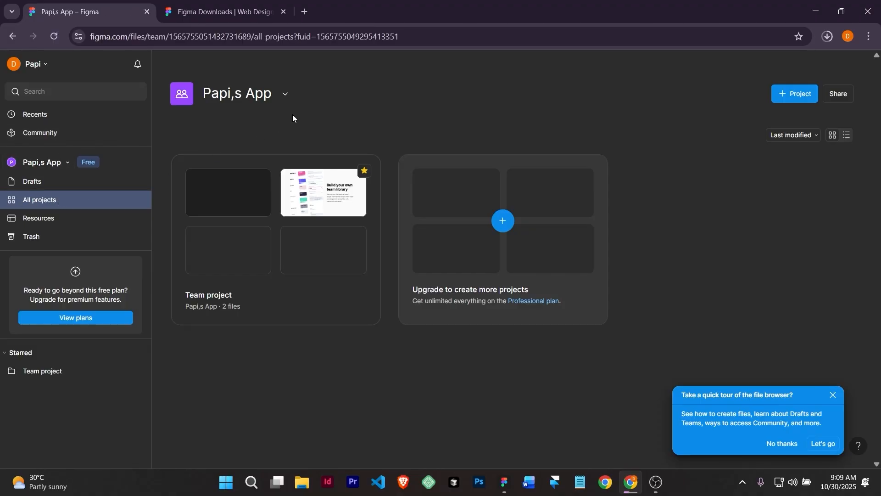
left_click(285, 94)
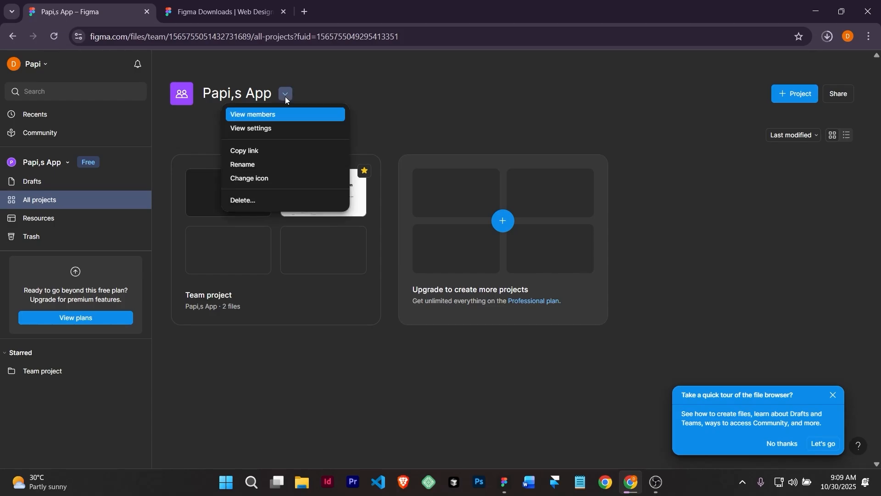
left_click(260, 162)
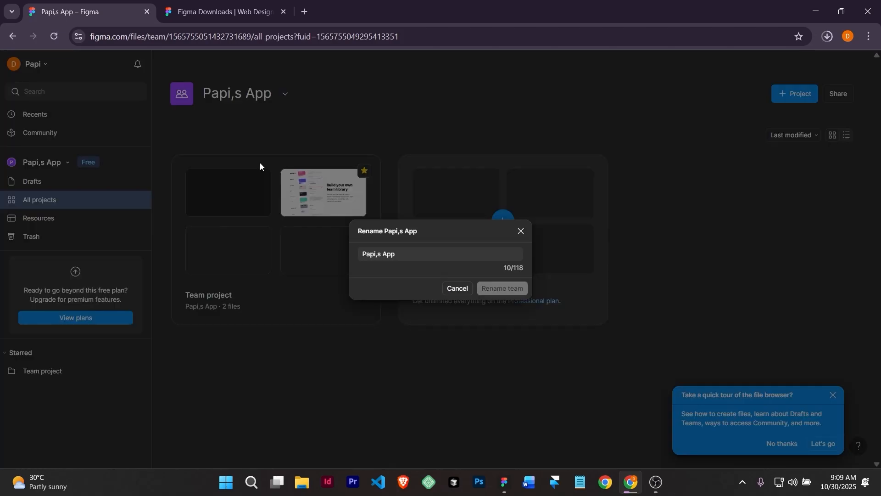
left_click(380, 256)
key("BackSpace")
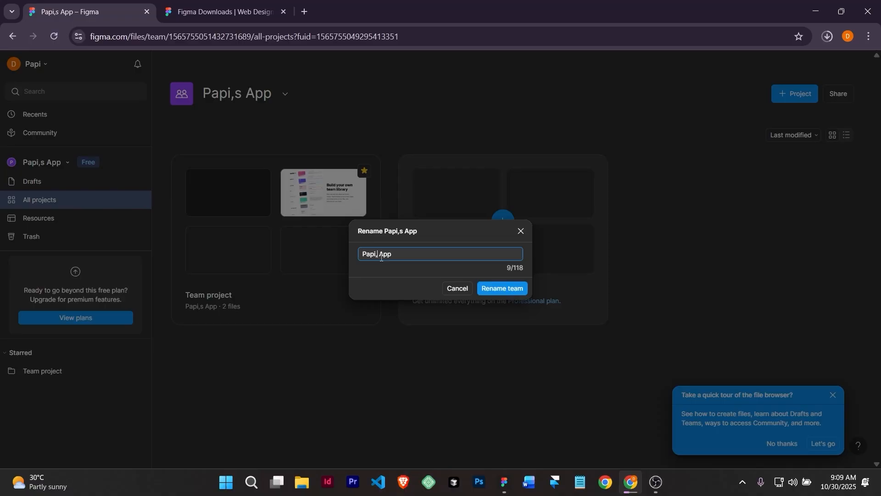
type("s")
left_click(455, 292)
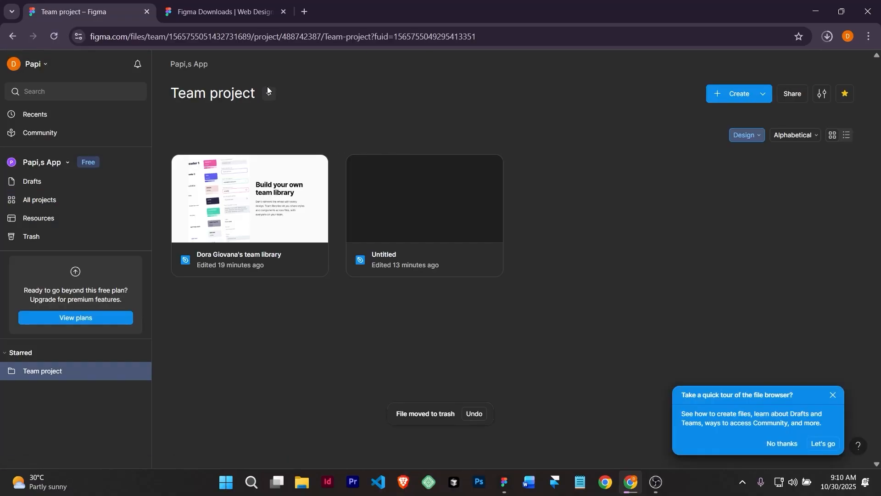
Create a new Design file in the Team project
left_click(269, 92)
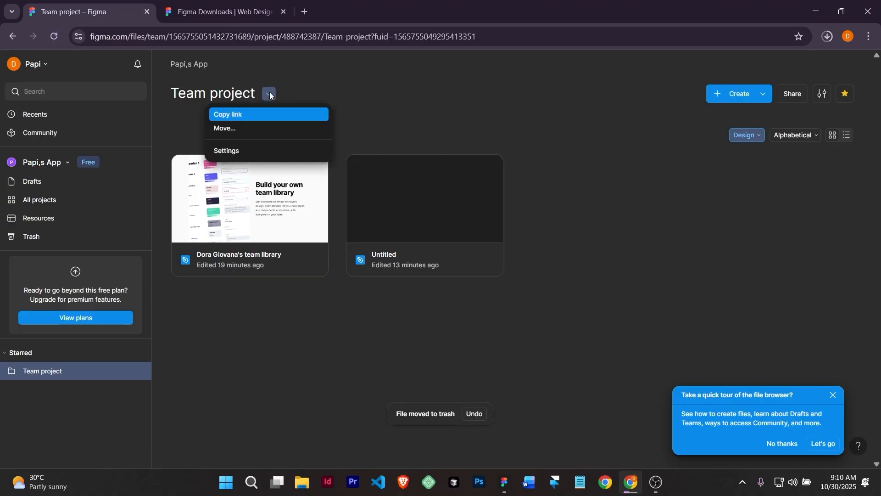
left_click(269, 92)
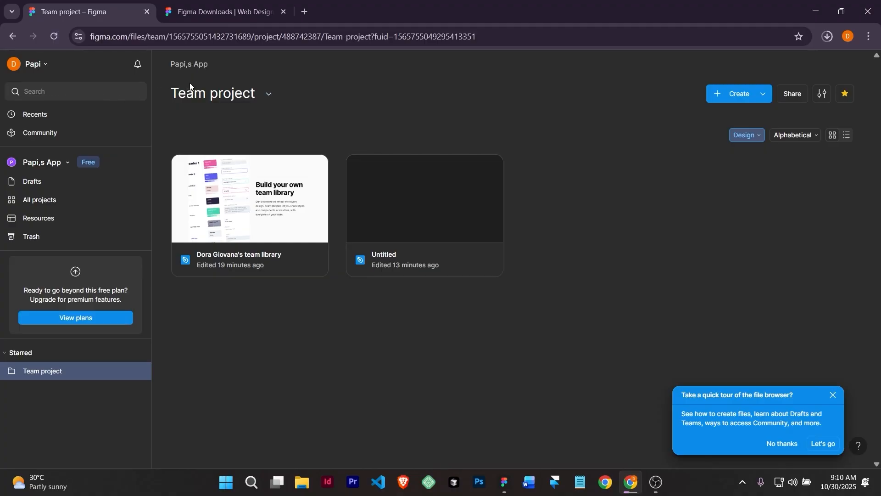
left_click(739, 97)
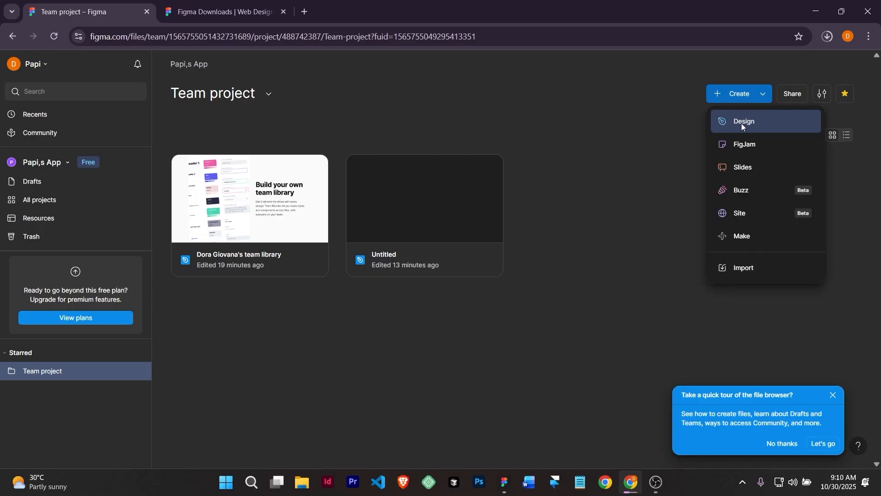
left_click(753, 122)
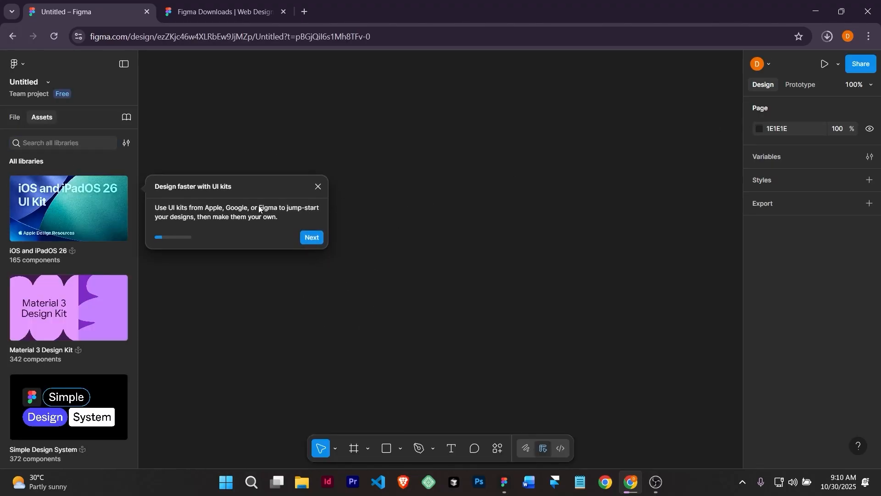
Step through the introductory tips, try out an empty text box about 113 by 107, and dismiss the tips
left_click(320, 240)
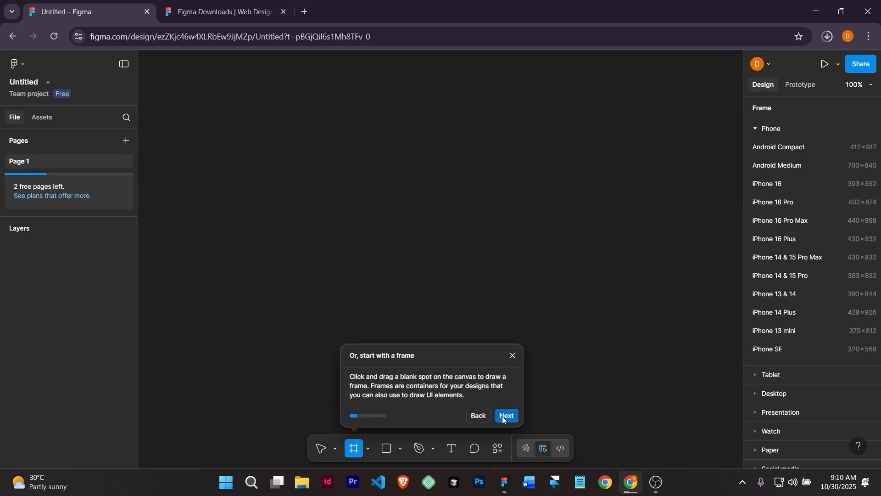
left_click(505, 416)
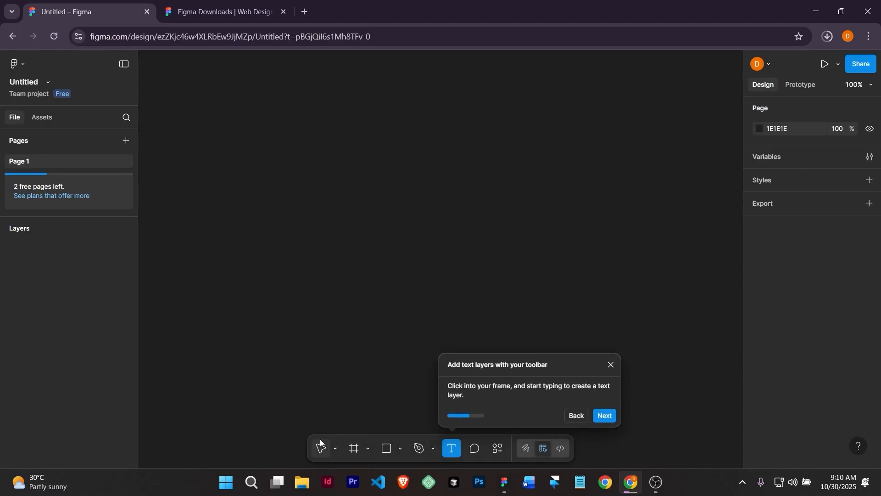
left_click_drag(298, 387, 364, 447)
key("Escape")
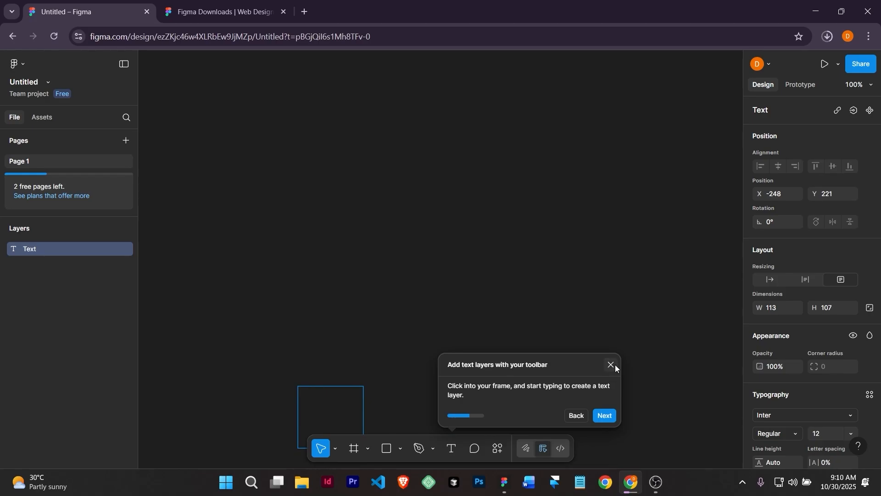
left_click(611, 365)
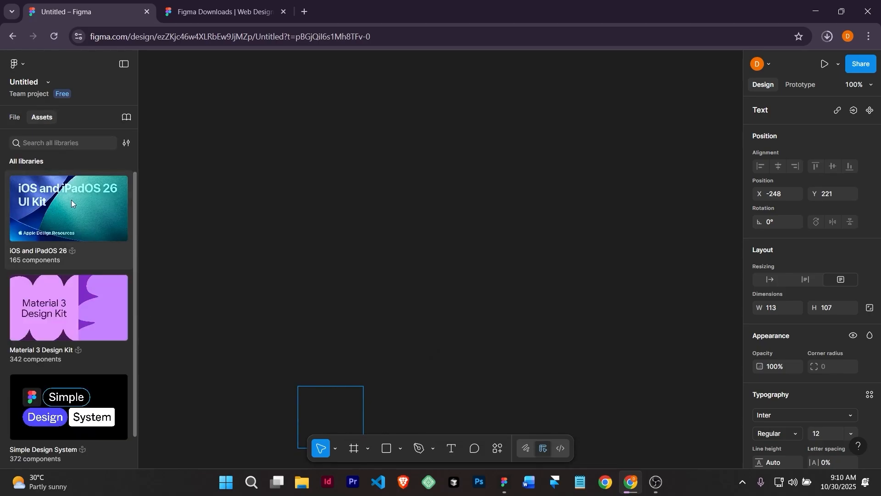
left_click(13, 118)
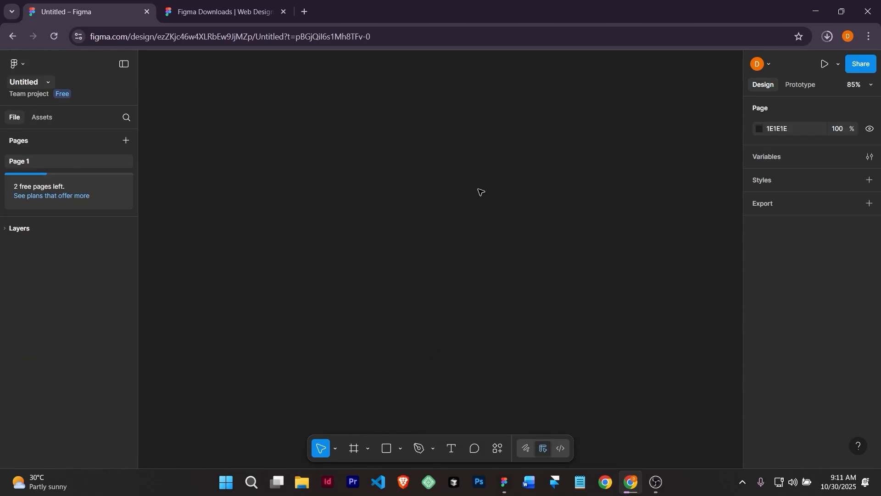
Go back to the Team project files and reopen the most recently edited untitled design file
left_click(23, 64)
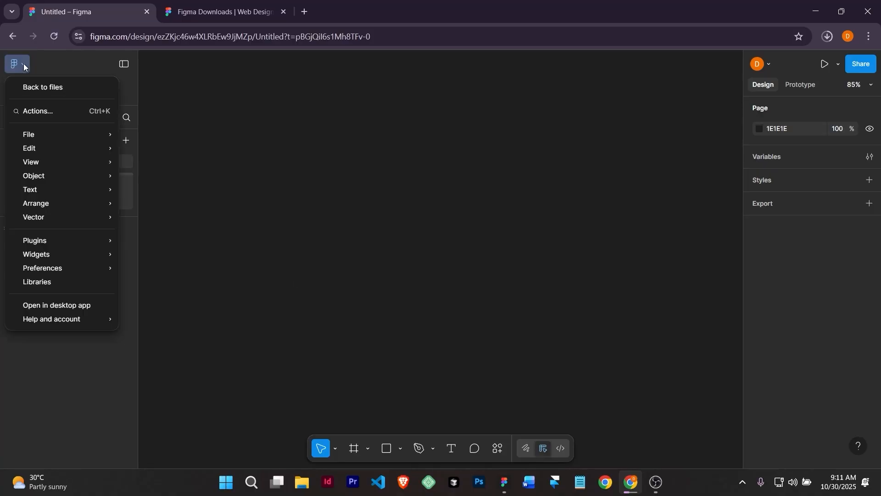
left_click(34, 87)
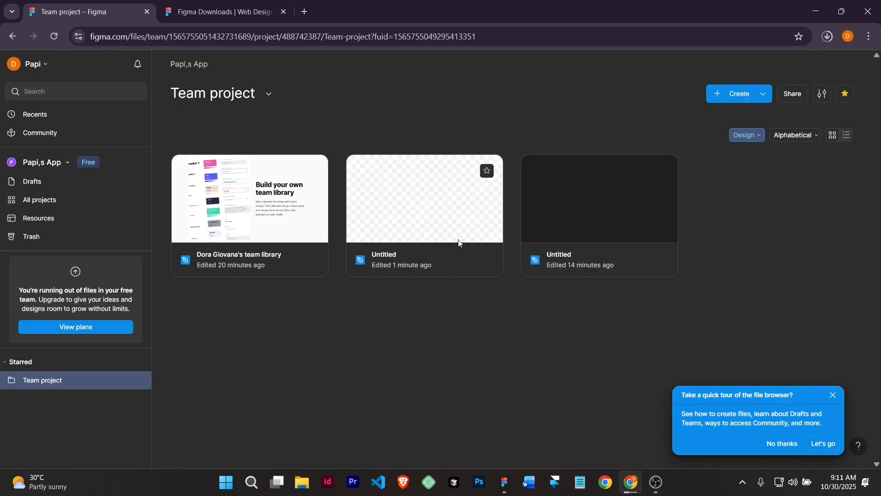
double_click(423, 193)
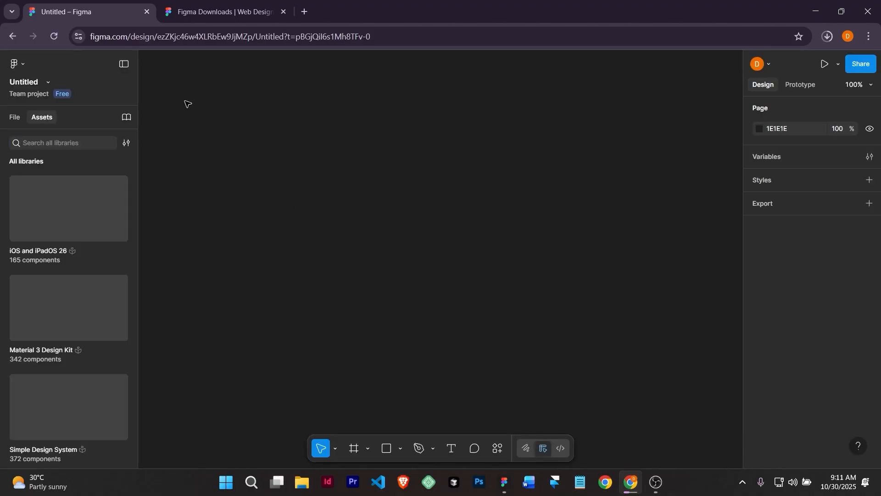
Rename the untitled design file as Papi's App
left_click(34, 84)
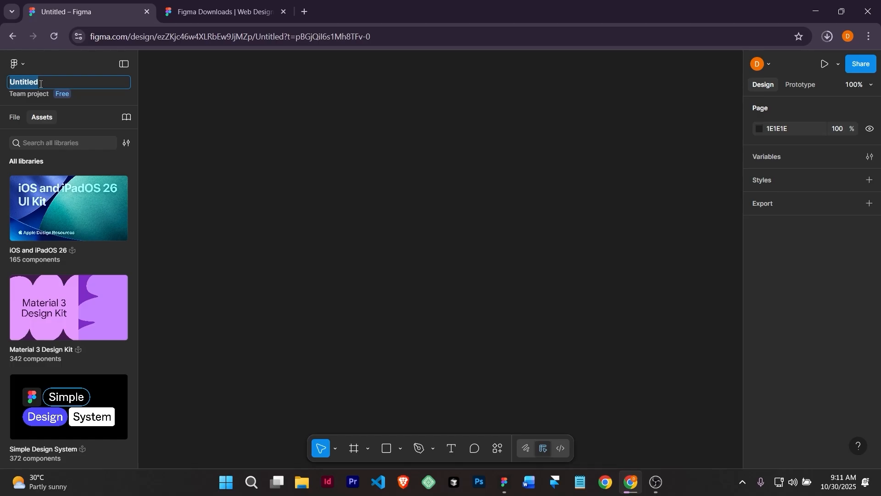
type("A")
type("Pap")
type("i's")
type("A")
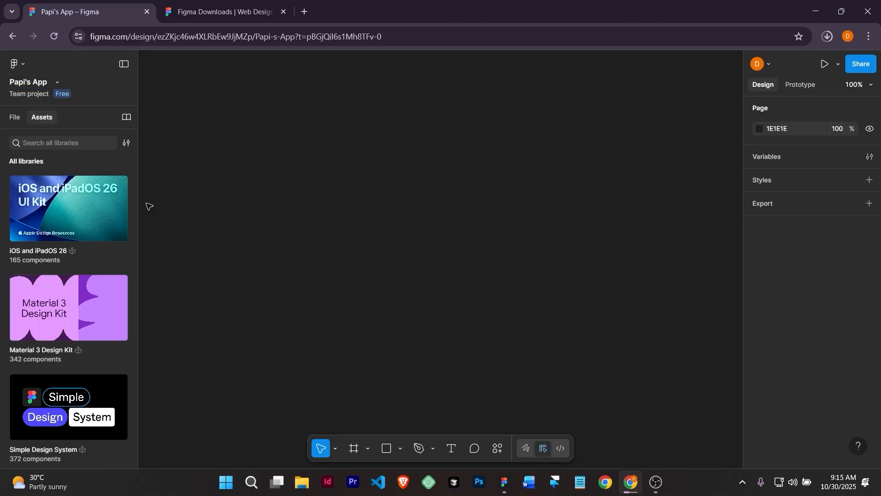
Draw a frame about 437 by 414 on the canvas and enlarge it to about 532 by 559
left_click_drag(238, 124, 271, 138)
key("f")
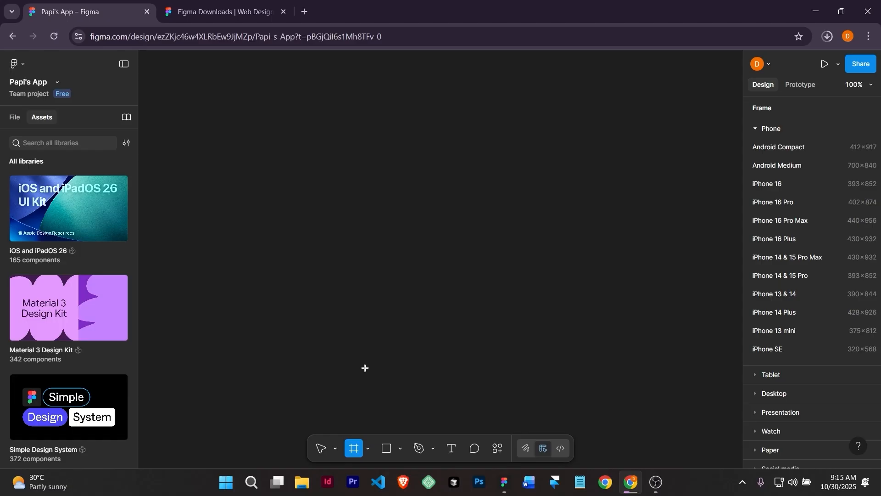
left_click(367, 452)
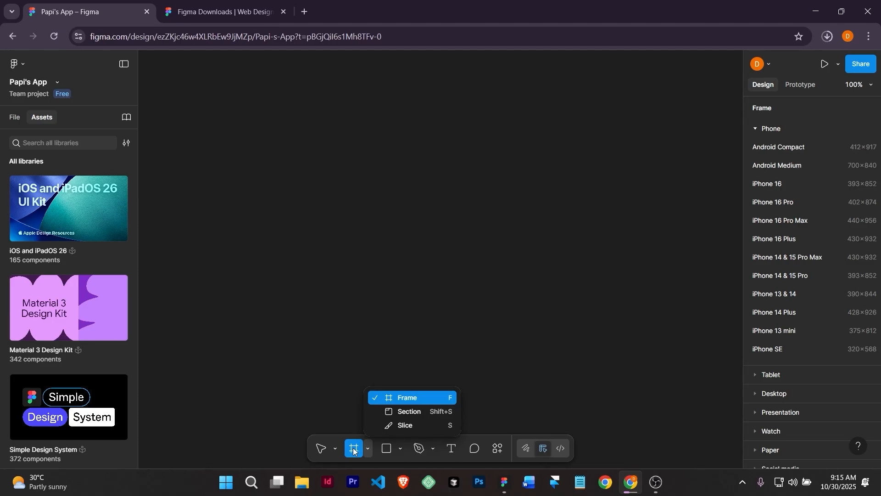
left_click(344, 215)
mouse_move(306, 185)
left_mouse_down()
mouse_move(437, 341)
mouse_move(557, 423)
left_mouse_up()
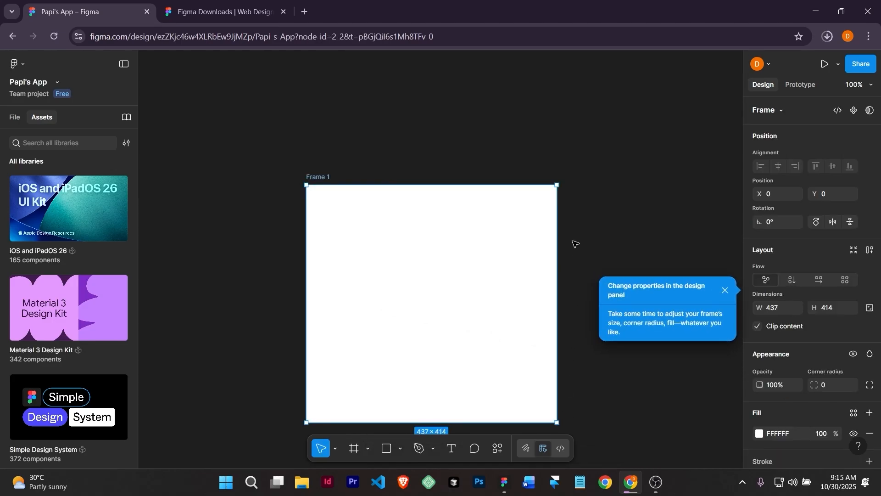
left_click_drag(557, 185, 611, 102)
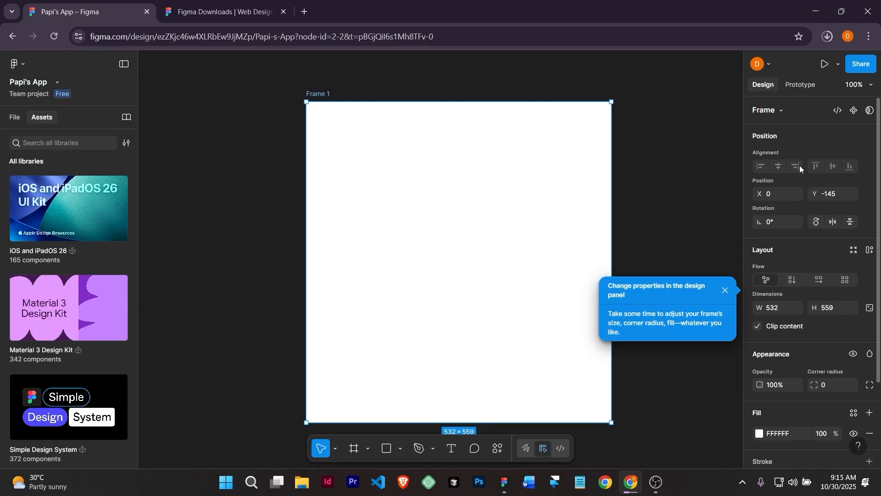
Set the frame's width to 400 and look over its design properties
scroll(803, 214, "down", 2)
scroll(803, 214, "up", 2)
key("Return")
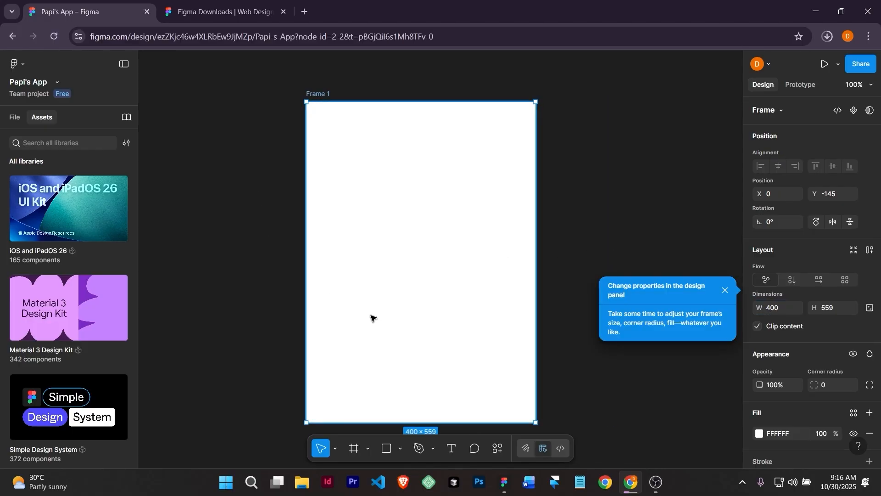
scroll(380, 183, "down", 5)
scroll(377, 166, "up", 5)
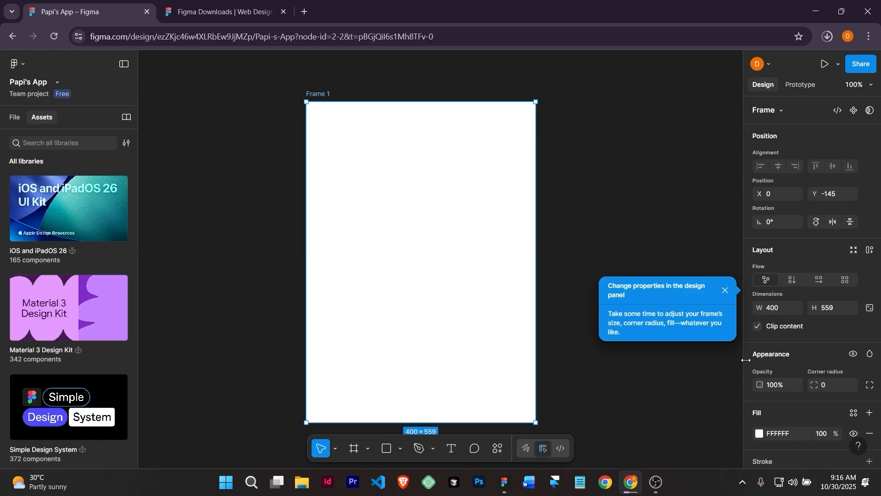
left_click(781, 307)
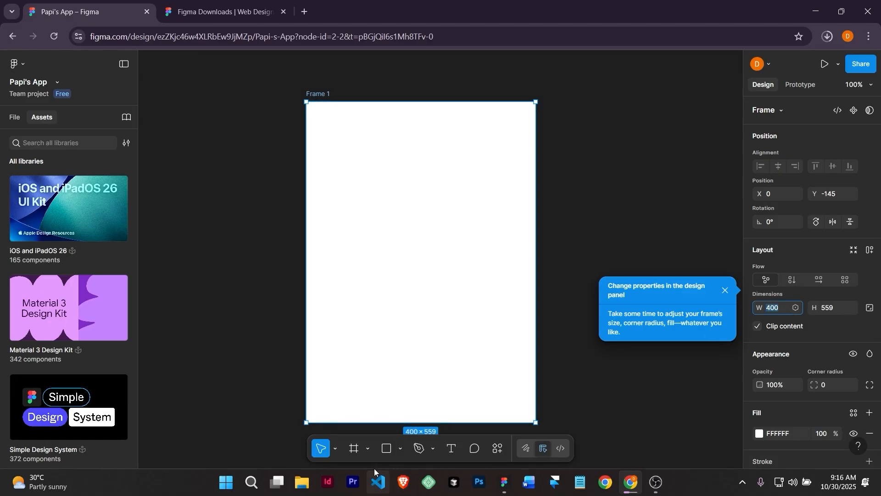
key("BackSpace")
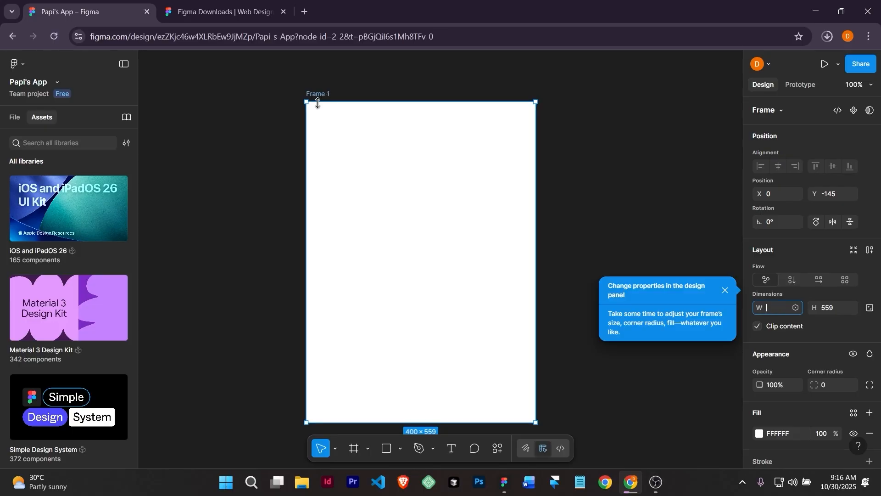
key("Escape")
Show the file's pages and layers and delete the Frame 1 layer
left_click(14, 118)
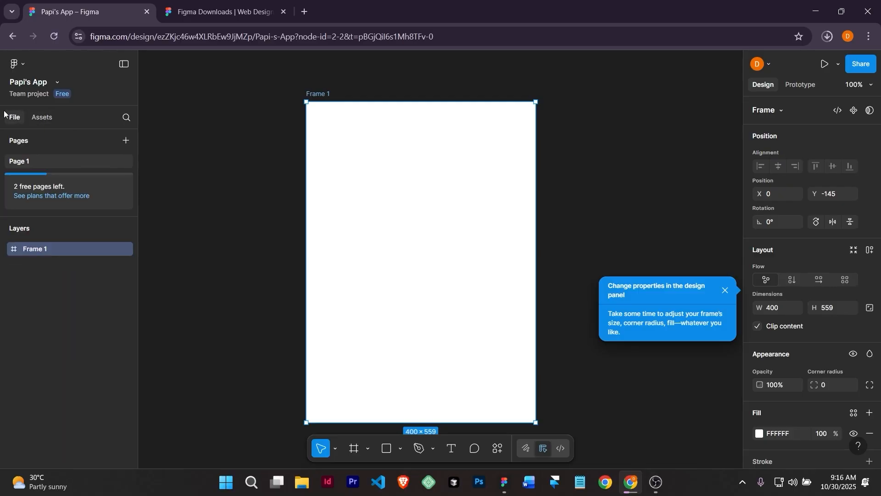
left_click(20, 230)
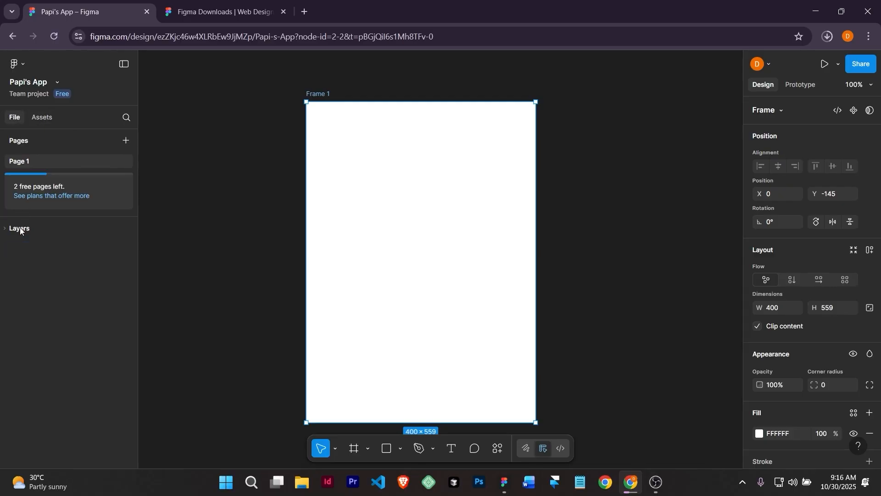
left_click(12, 231)
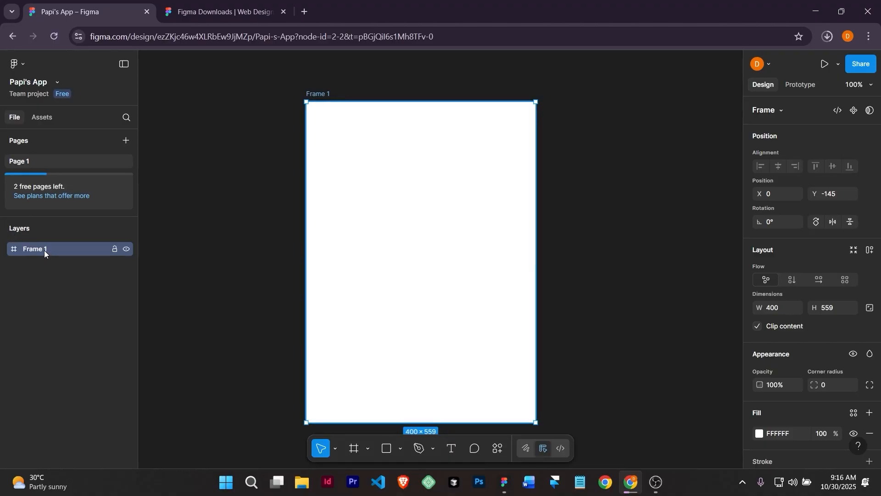
key("Delete")
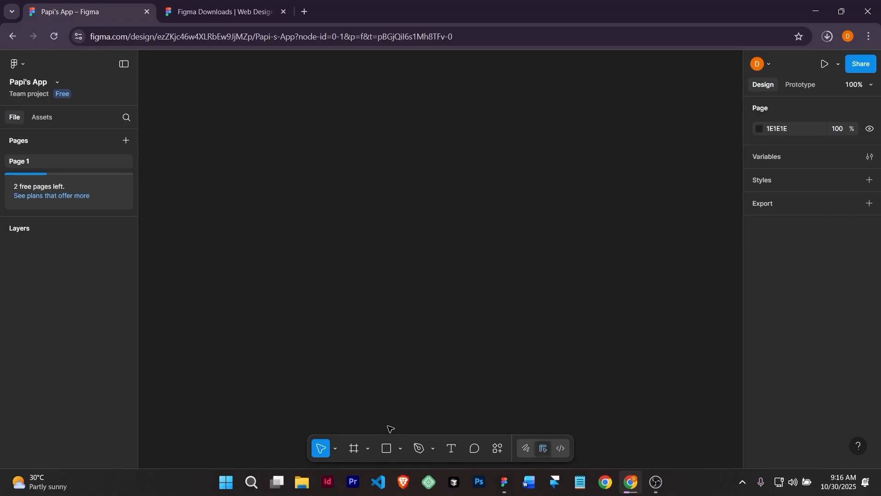
Add a new frame using the iPhone 16 Plus phone preset and view it in full
left_click(356, 448)
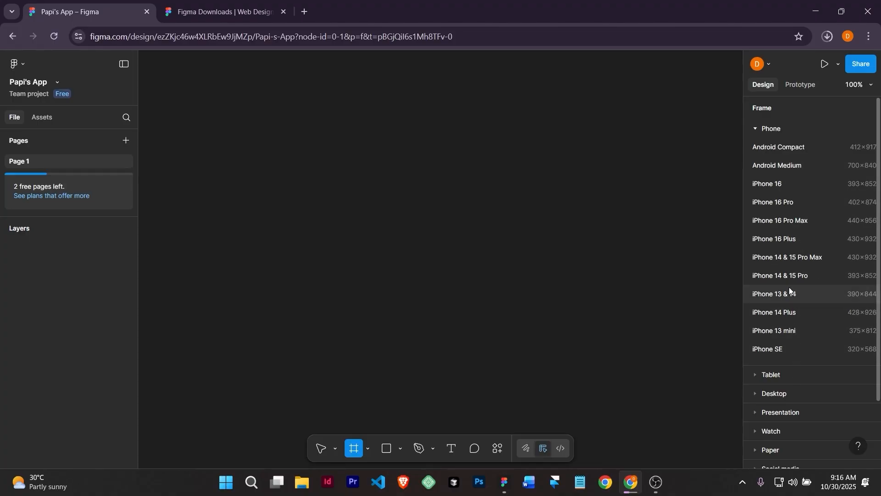
left_click(770, 238)
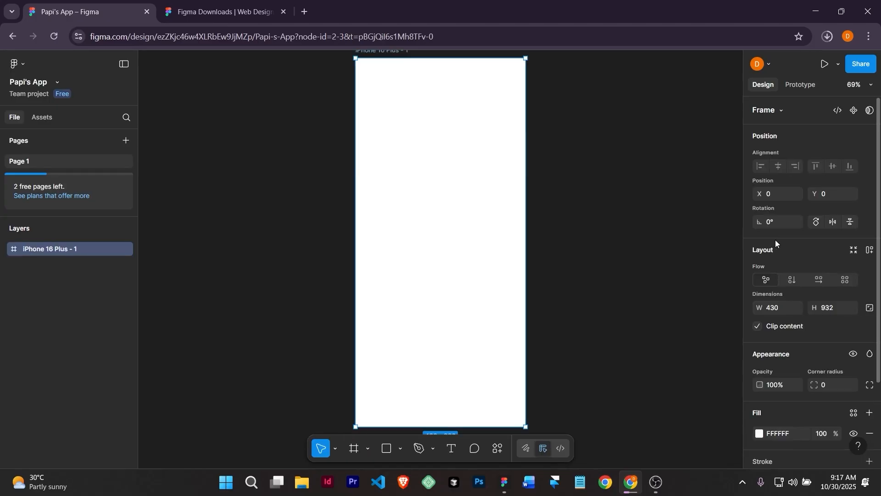
scroll(473, 204, "down", 8)
scroll(475, 202, "up", 10)
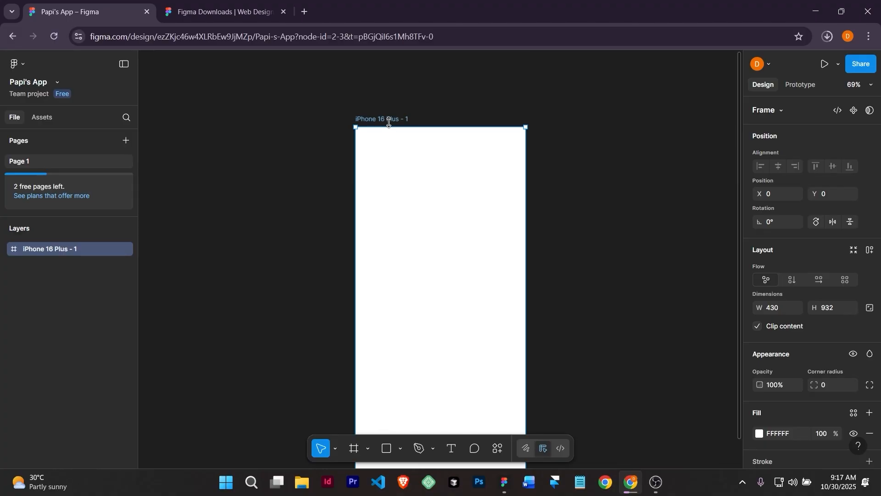
scroll(413, 184, "down", 3)
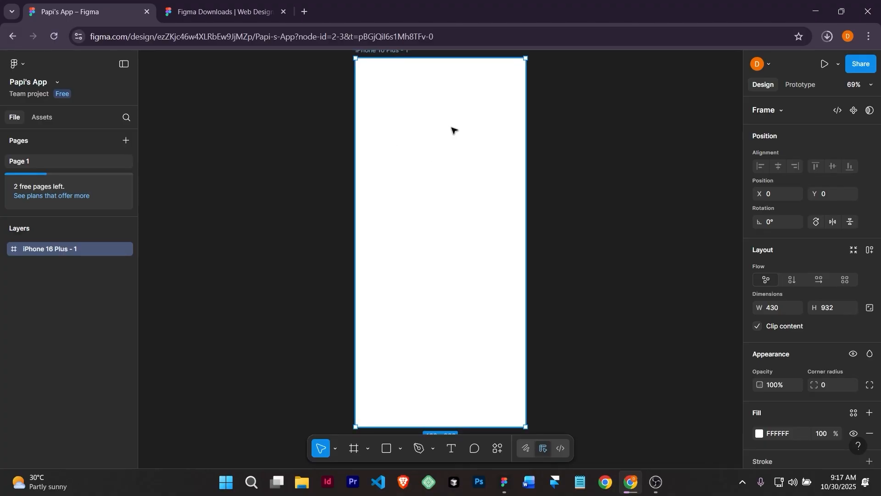
Place a copy of the iPhone 16 Plus - 1 frame beside the original, at X 460 and Y 0
scroll(452, 130, "down", 4)
scroll(441, 87, "up", 2)
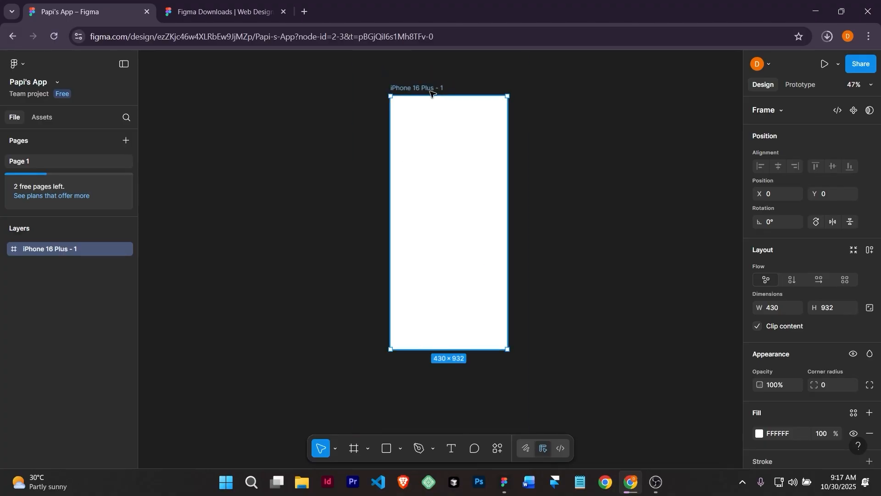
left_click_drag(432, 90, 556, 89)
left_click_drag(585, 157, 514, 160)
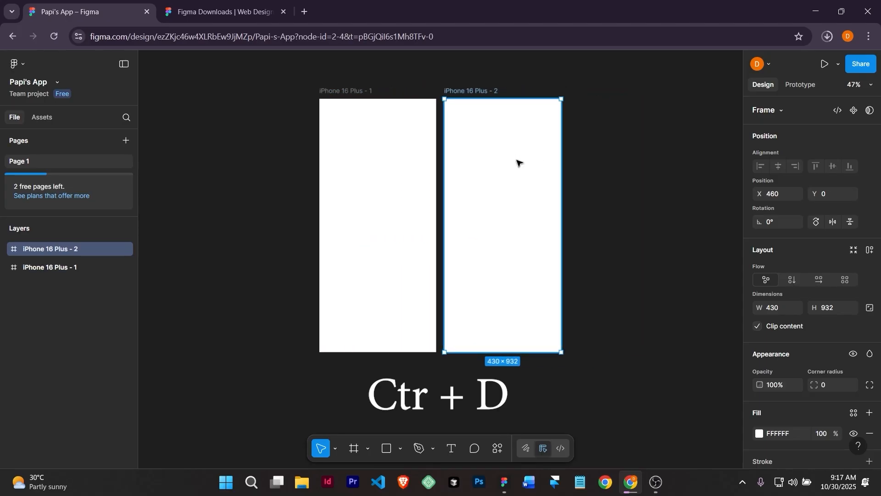
Duplicate the second iPhone frame seven times, building a row of nine equally spaced frames
key("ctrl+d")
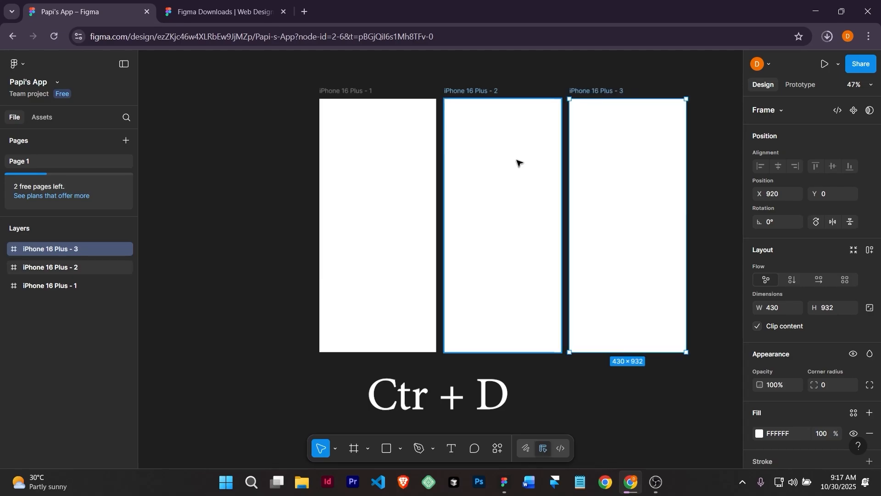
key("ctrl+d")
key("ctrl+d")
key("ctrl+d")
key("ctrl+d")
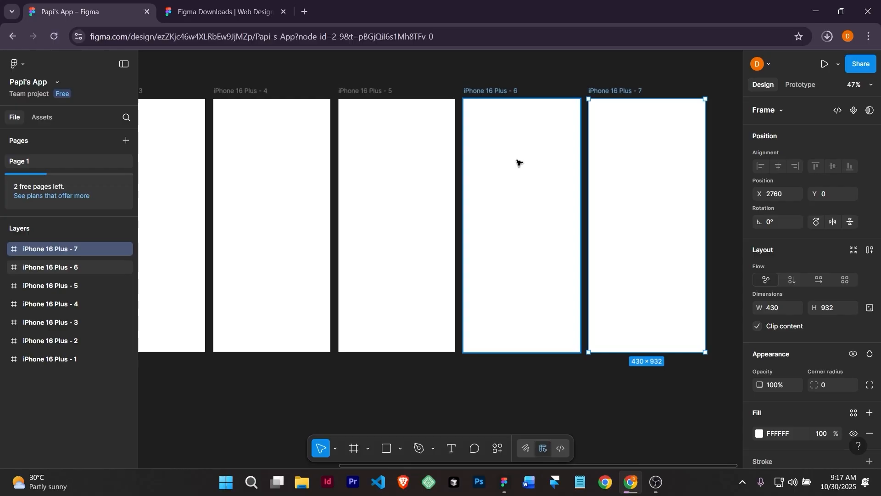
scroll(517, 162, "down", 5)
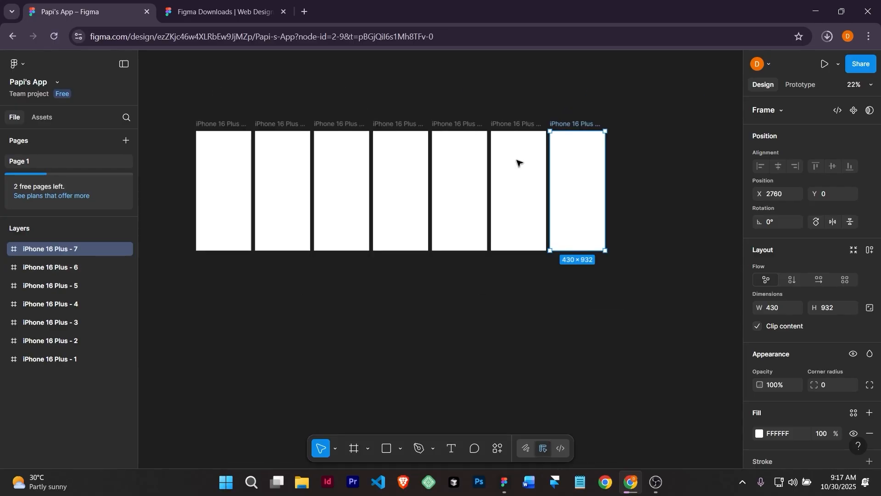
key("ctrl+d")
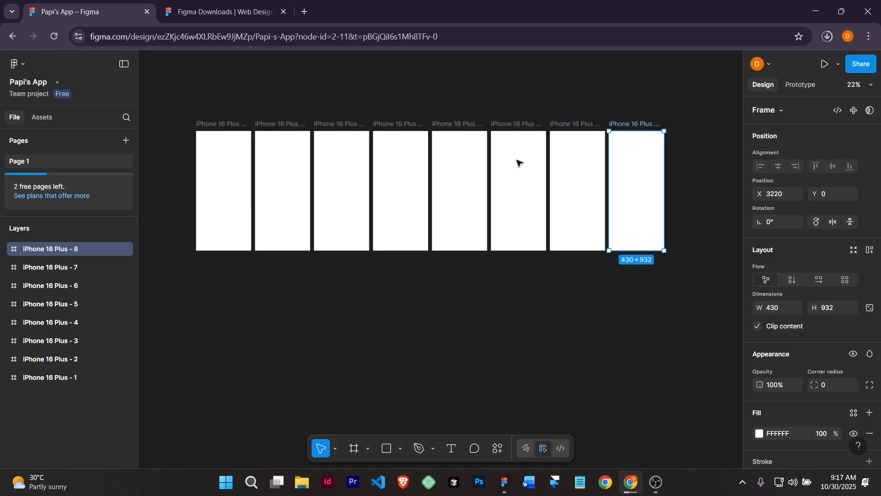
key("ctrl+d")
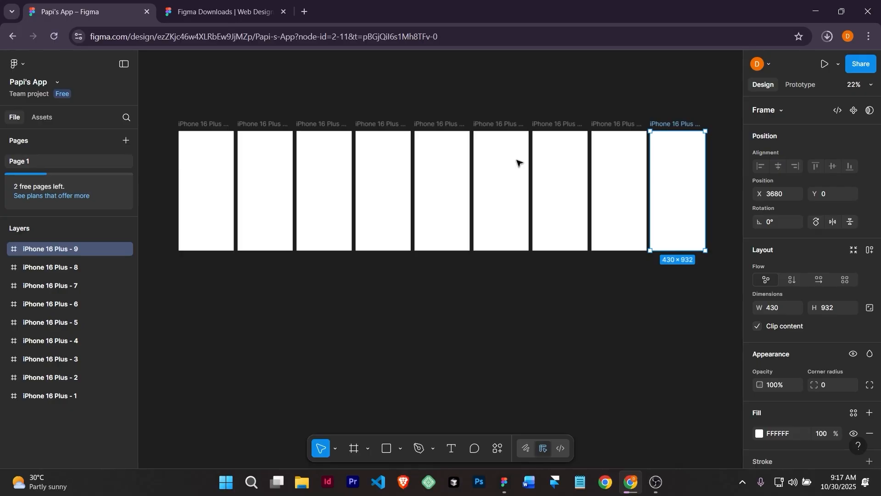
Delete the last seven frame copies, keeping only the first two iPhone frames
key("Delete")
key("Delete")
key("Delete")
key("Delete")
key("Delete")
key("Delete")
key("Delete")
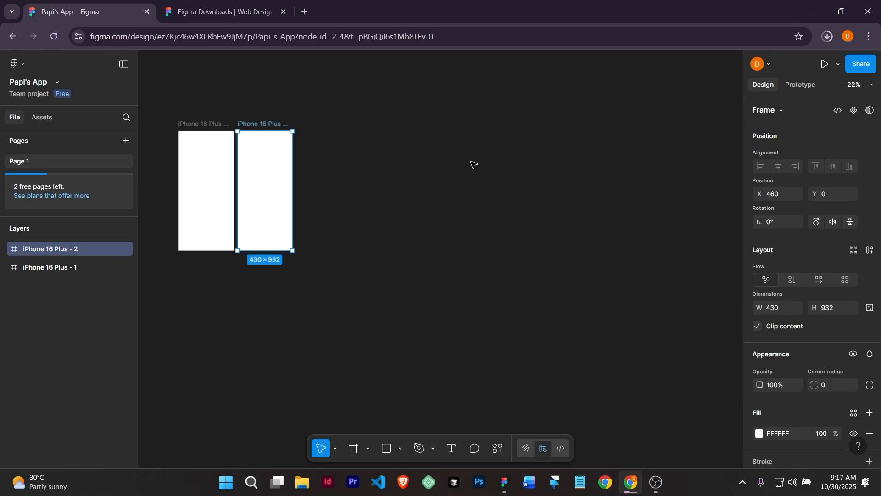
Select the first and second frames in turn and pan the canvas using the Hand tool
scroll(253, 132, "up", 5)
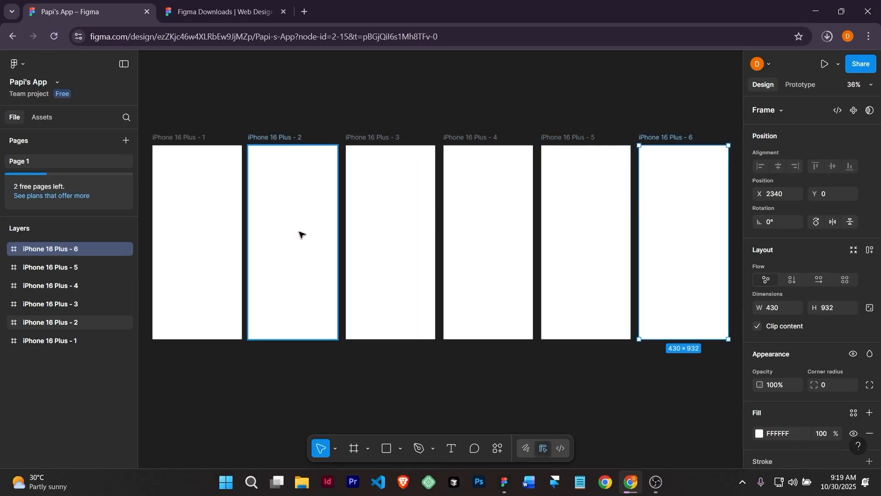
left_click(180, 138)
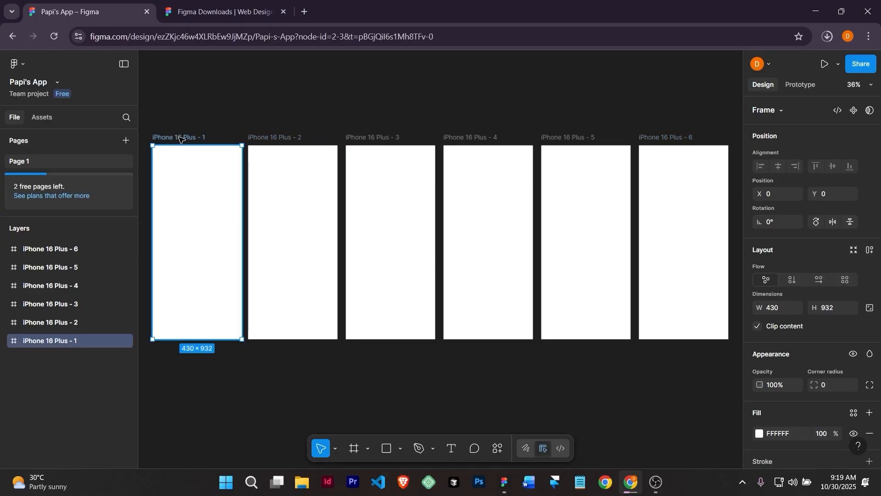
left_click(282, 136)
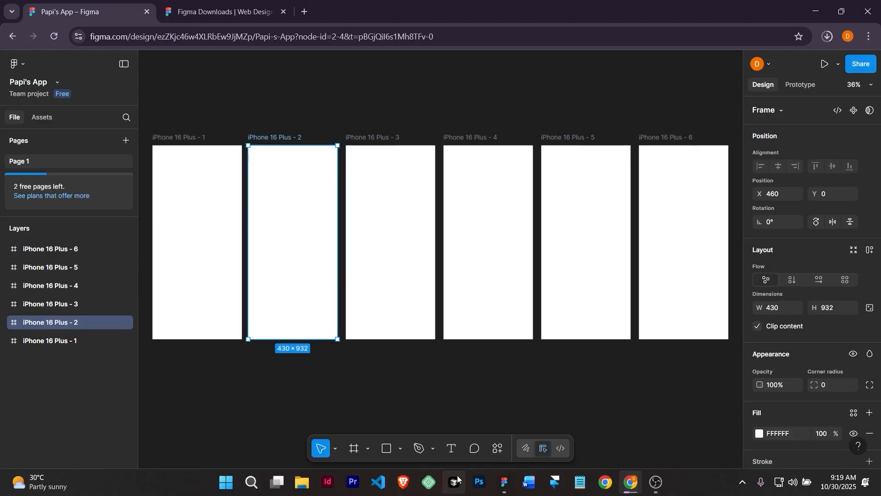
left_click(336, 448)
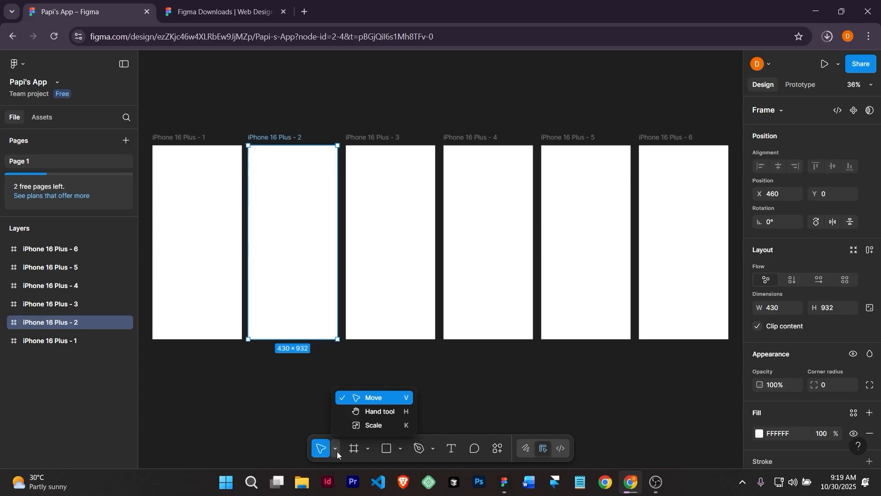
left_click(372, 412)
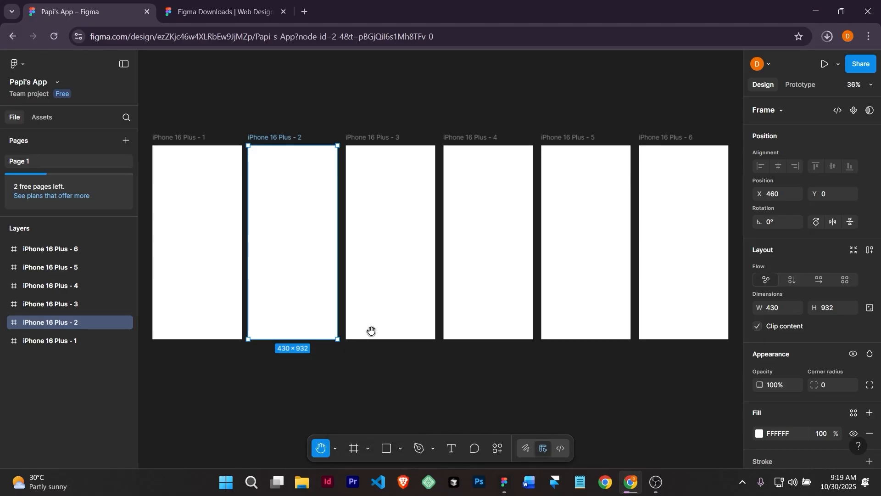
left_click_drag(304, 211, 350, 258)
Look over the zoom and view options and zoom the canvas in and out around the frames
left_click(857, 87)
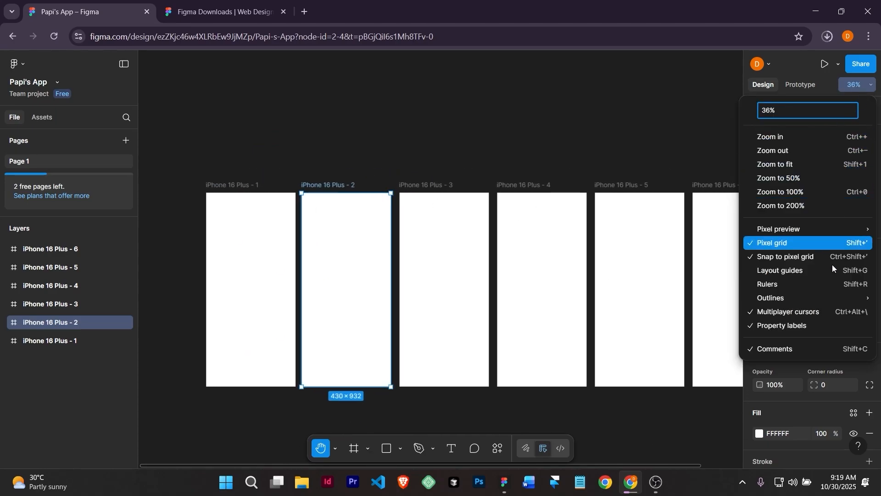
left_click(640, 136)
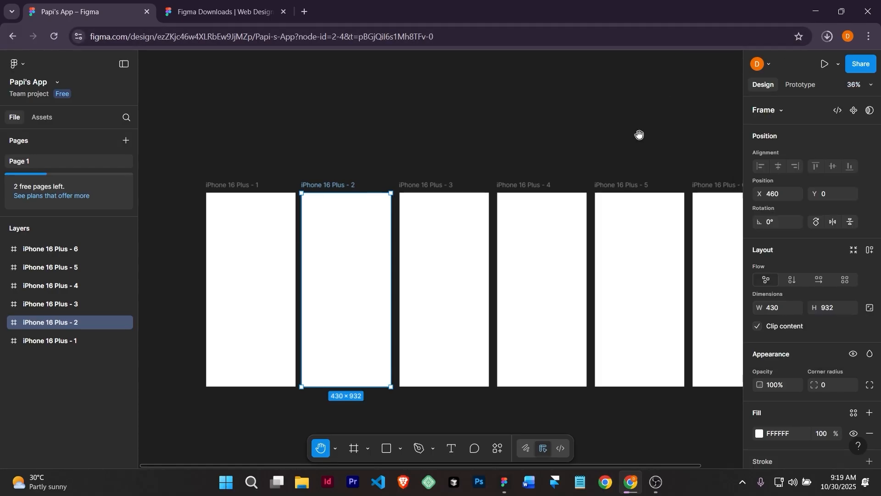
scroll(508, 286, "up", 3)
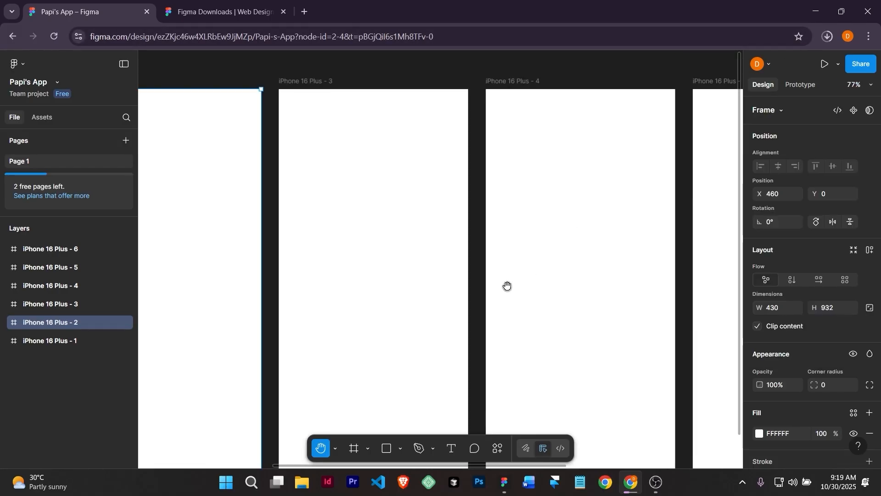
scroll(507, 286, "down", 3)
scroll(507, 286, "up", 5)
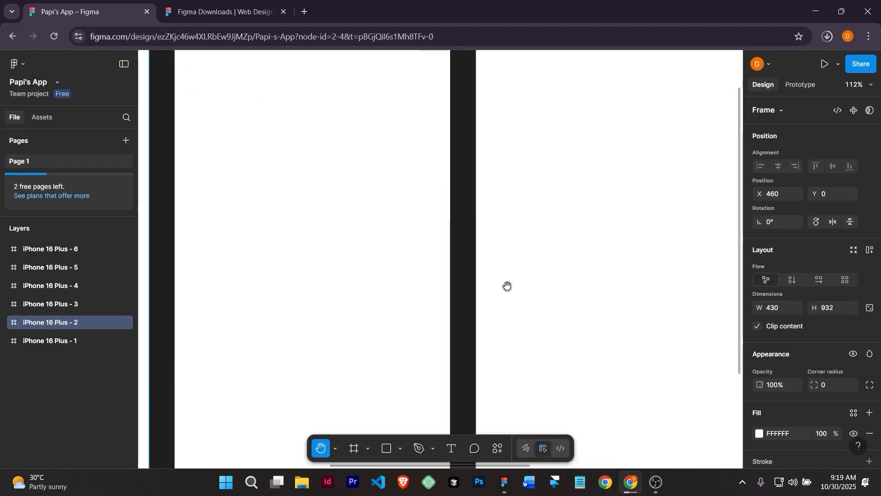
scroll(507, 286, "down", 5)
scroll(508, 286, "up", 5)
scroll(508, 286, "up", 2)
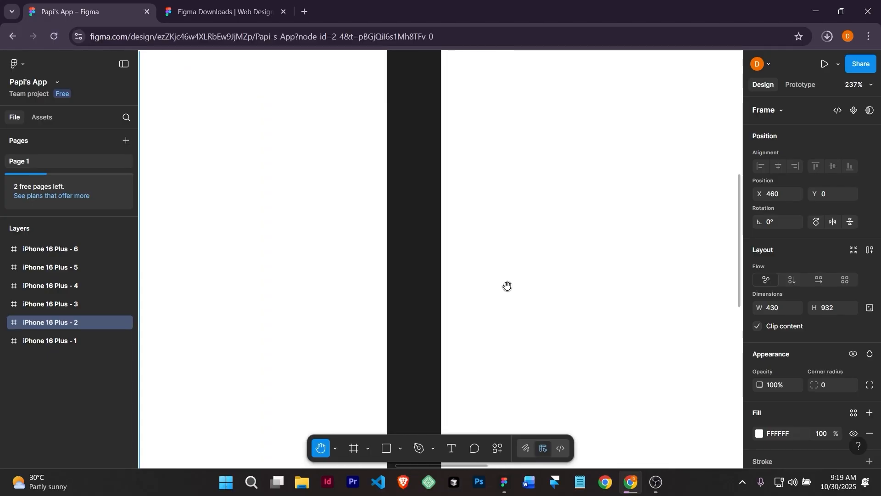
scroll(508, 286, "down", 6)
scroll(507, 286, "up", 3)
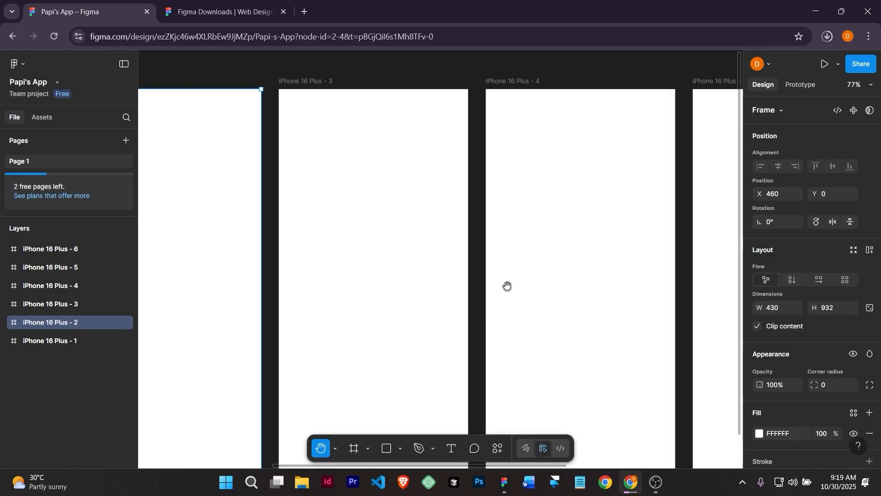
scroll(507, 286, "down", 3)
scroll(507, 286, "up", 4)
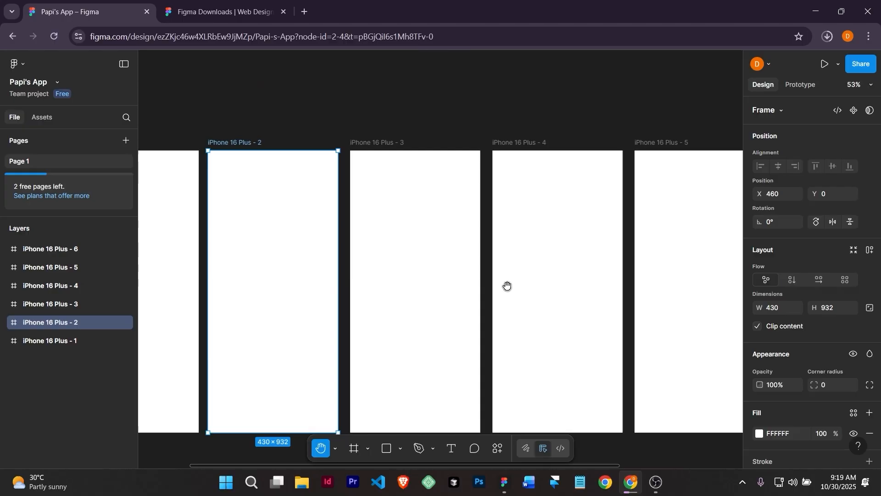
scroll(507, 286, "down", 4)
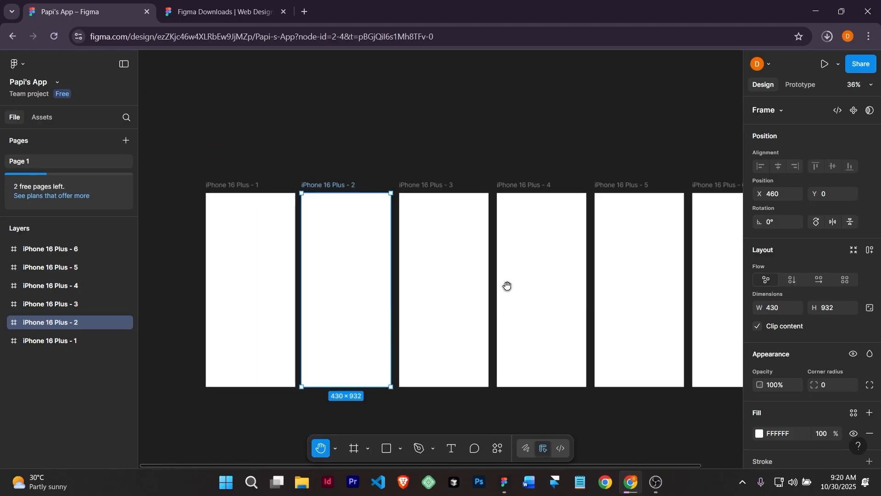
scroll(507, 286, "down", 3)
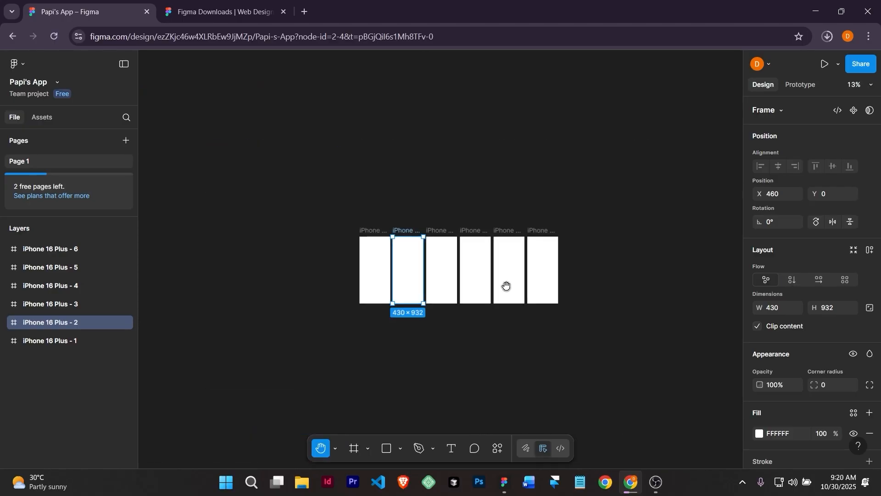
scroll(507, 286, "down", 3)
scroll(506, 286, "up", 3)
scroll(507, 286, "up", 4)
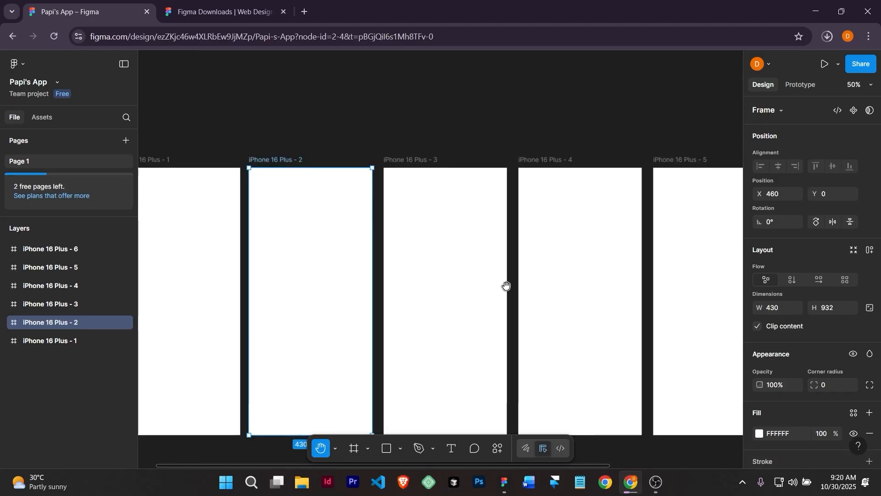
scroll(506, 286, "down", 3)
key("ctrl+equal")
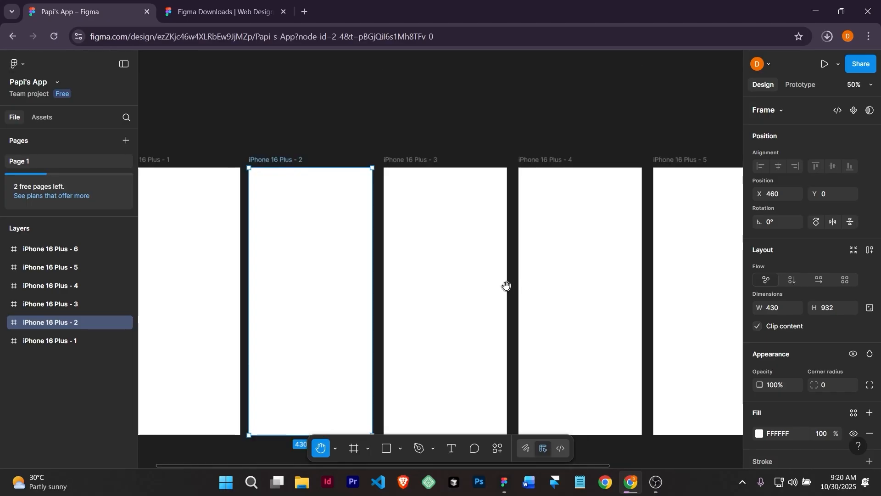
Review the zoom options and apply Zoom to fit so that all frames are shown
left_click(857, 85)
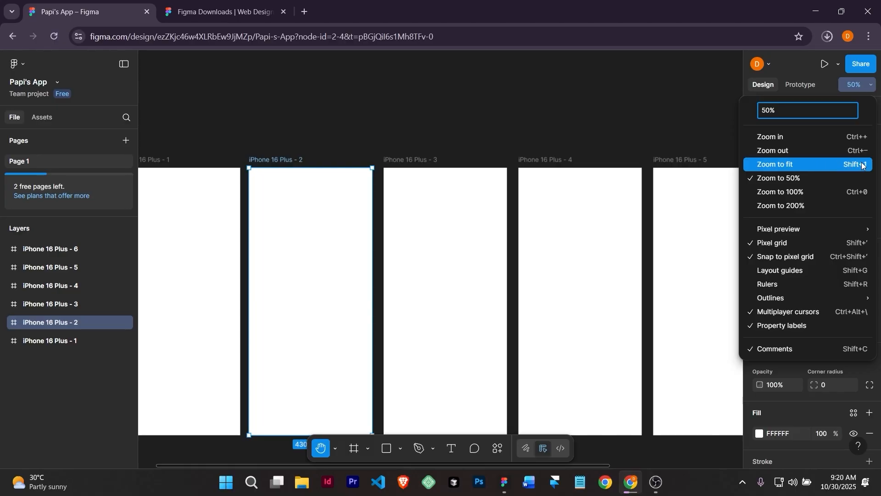
left_click(641, 115)
scroll(478, 202, "up", 5)
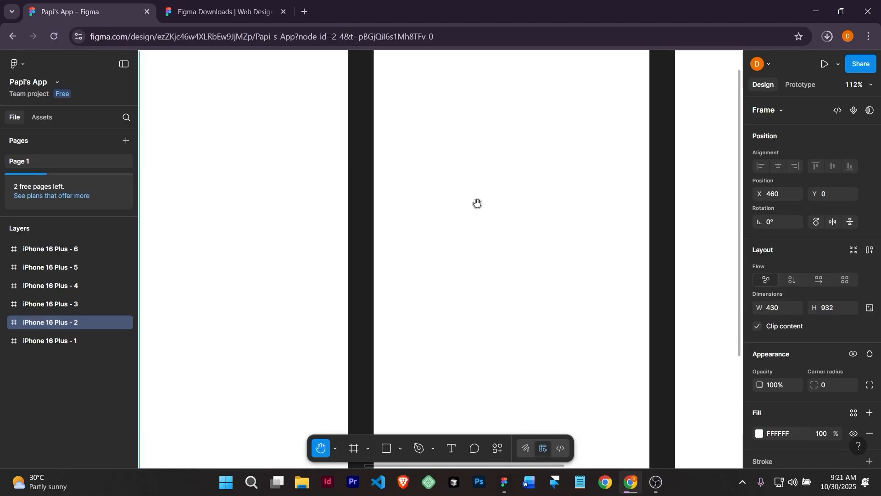
key("shift+1")
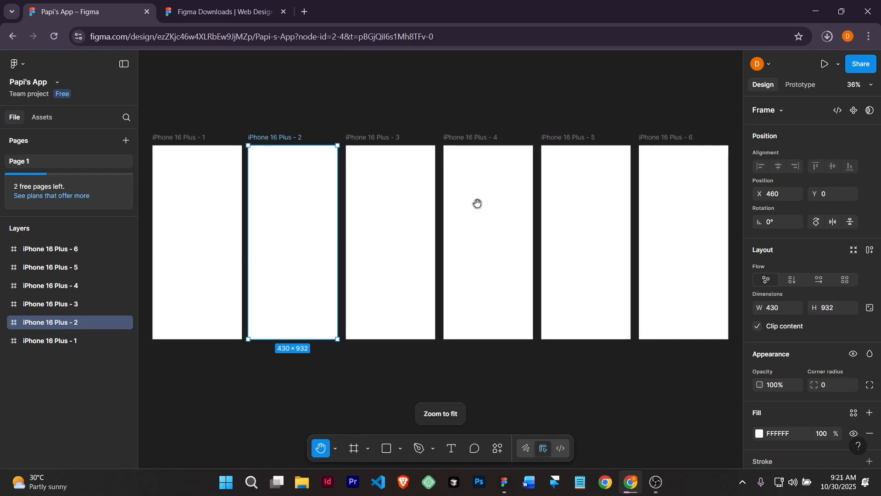
left_click(869, 85)
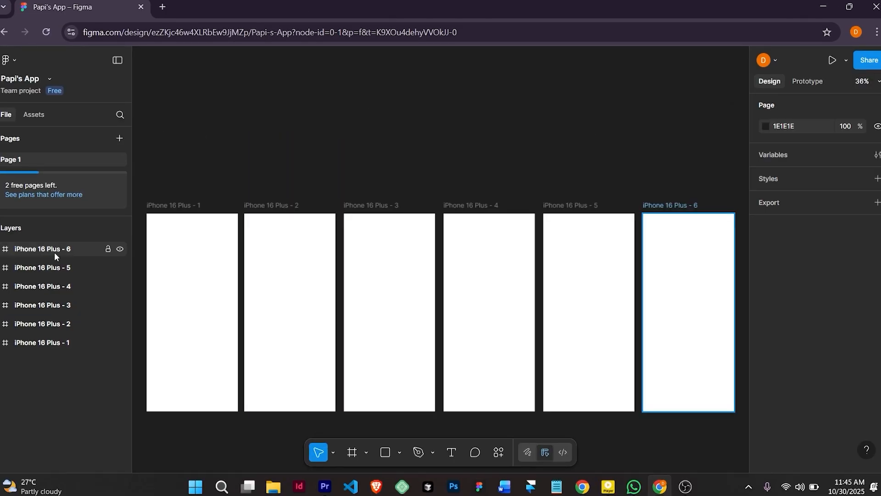
Rename the iPhone 16 Plus - 1 frame as "Home page" in the layer list
left_click(179, 206)
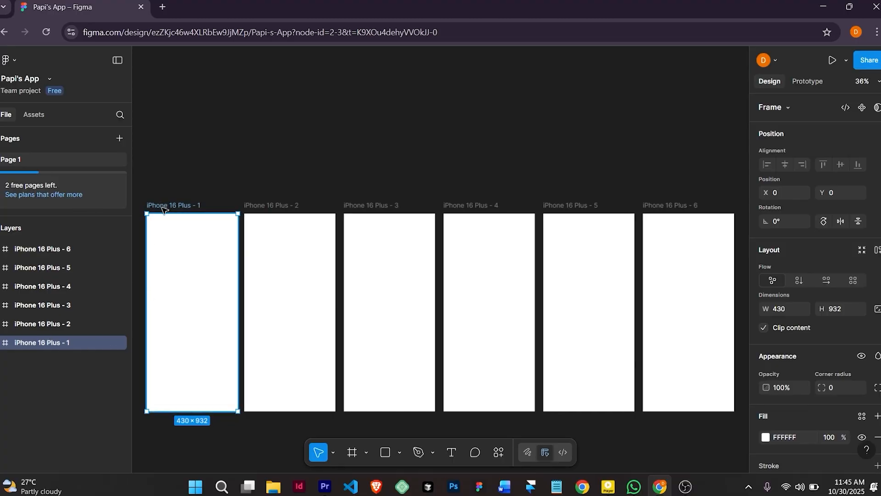
double_click(55, 343)
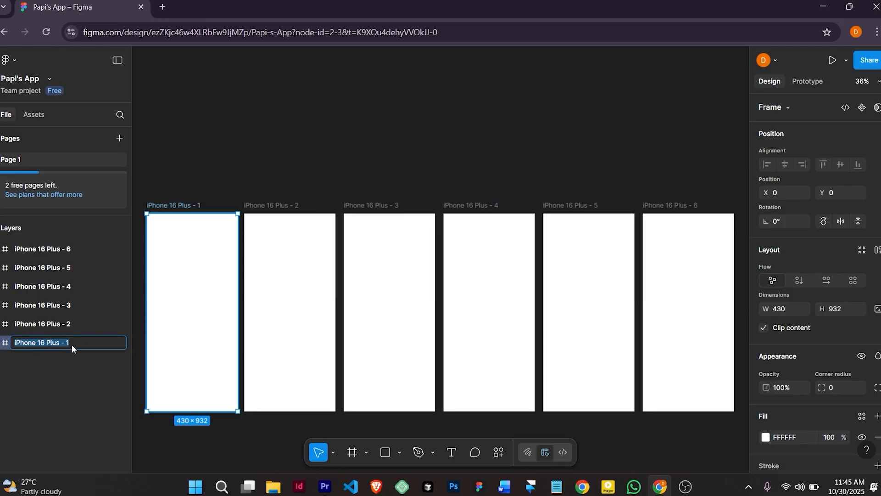
type("Home page")
key("Return")
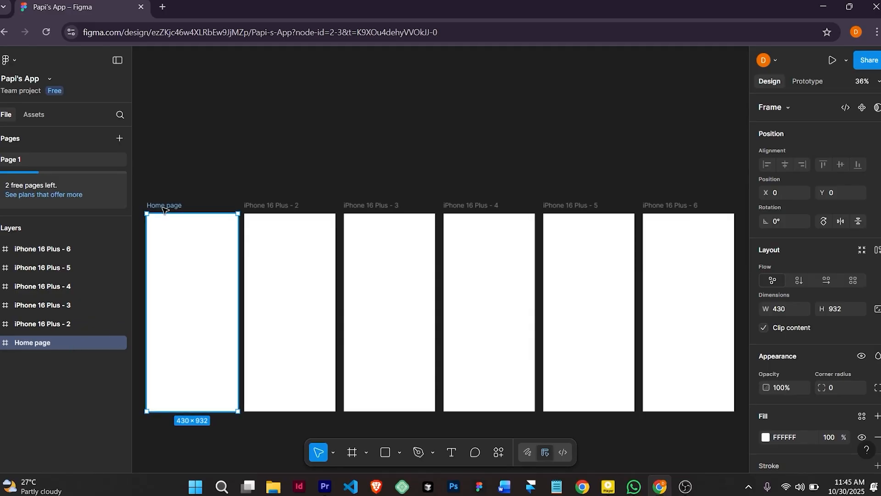
Rename the iPhone 16 Plus - 2 frame as "location" through its label on the canvas
left_click(282, 207)
double_click(281, 205)
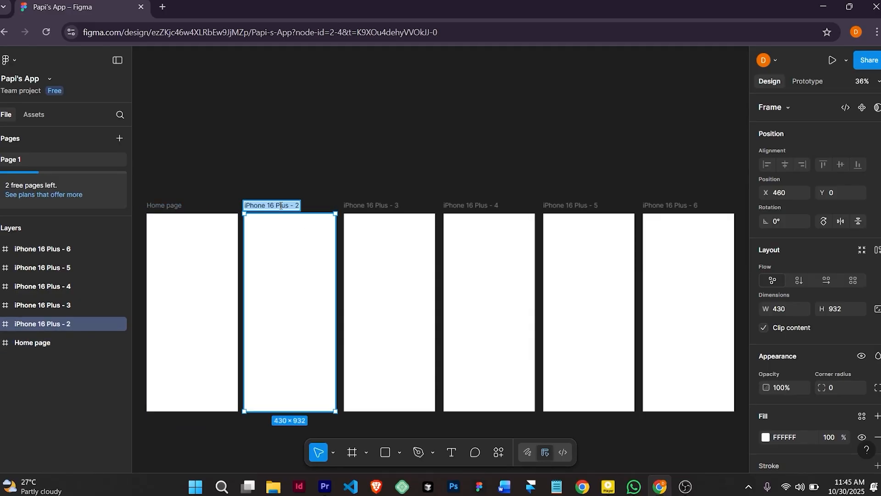
type("location")
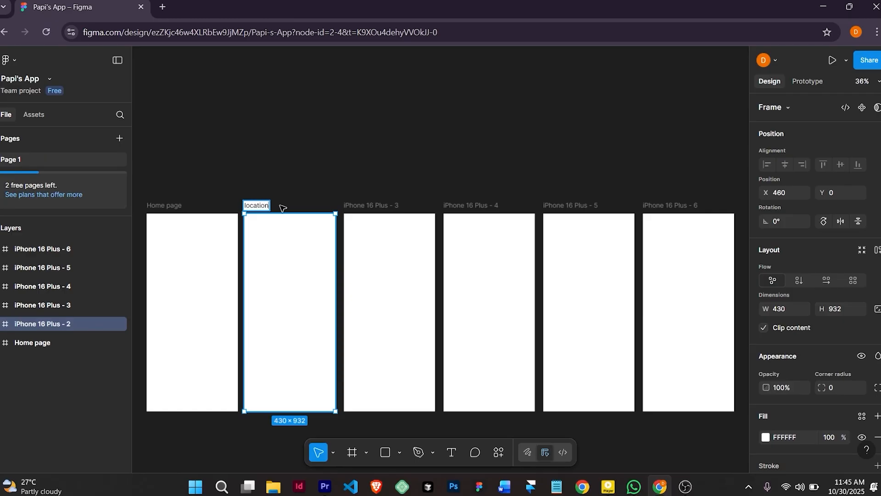
key("Return")
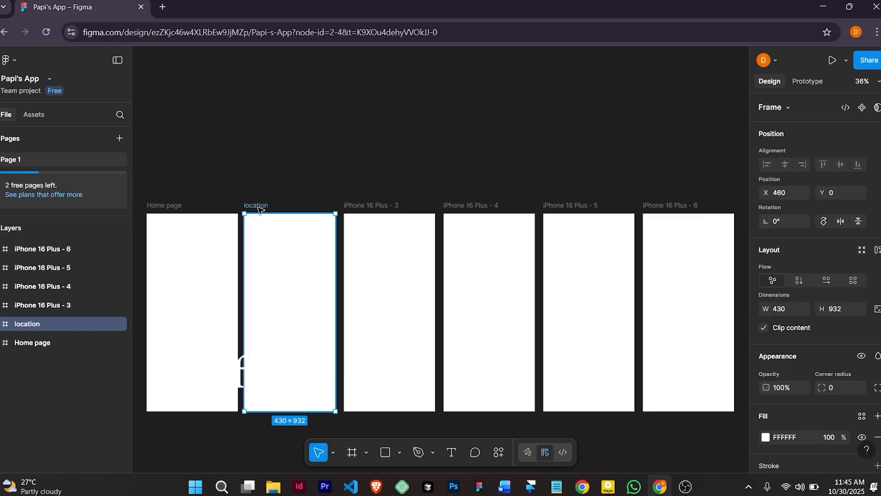
right_click(254, 207)
left_click(388, 211)
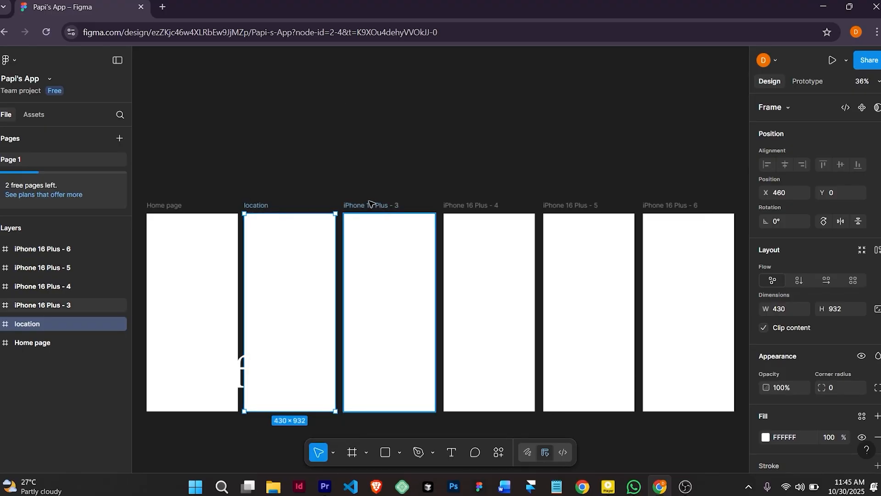
Rename the iPhone 16 Plus - 3 frame as "Services" through its label on the canvas
double_click(367, 205)
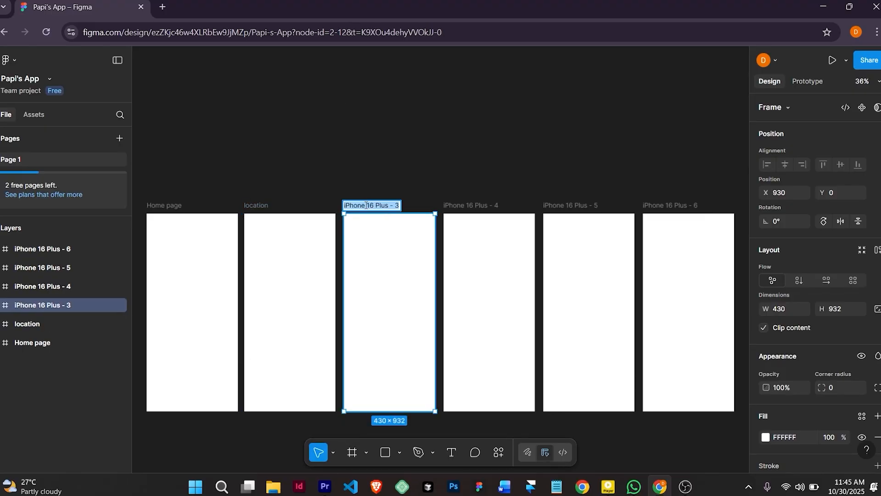
type("Ser")
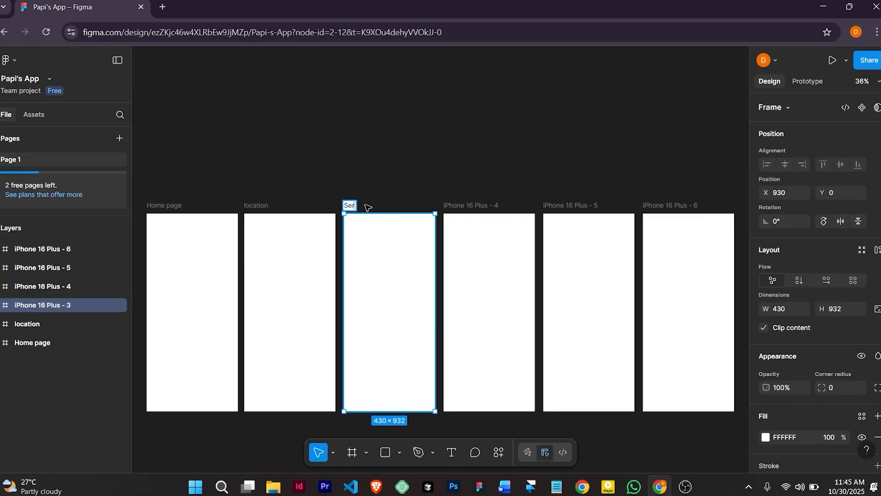
type("vc")
key("BackSpace")
type("ices")
key("Return")
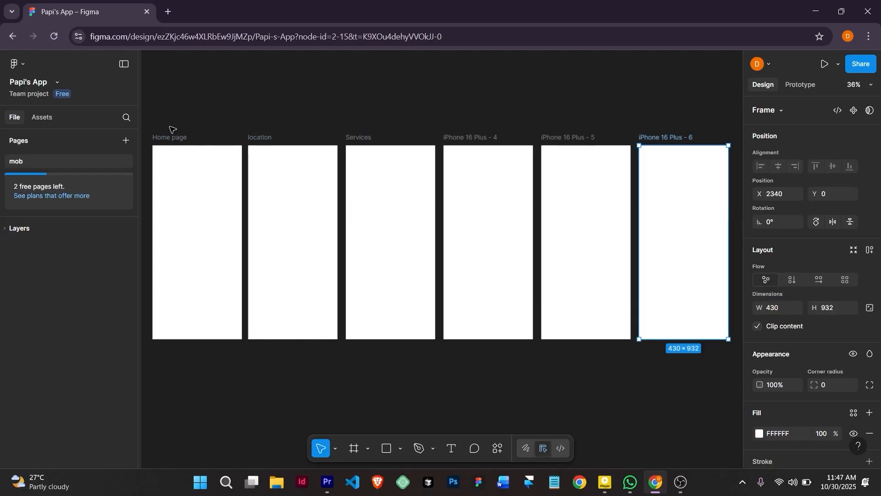
Rename the file's existing page as "mobile"
left_click(177, 137)
left_click(257, 143)
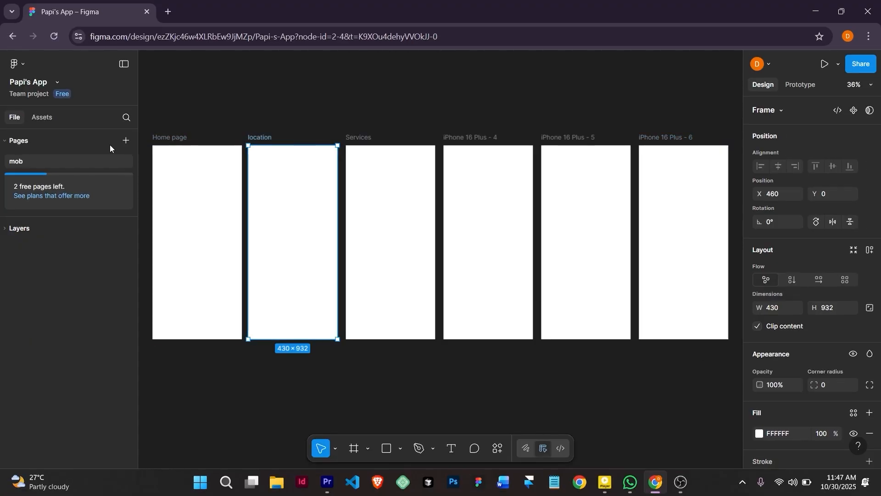
double_click(22, 161)
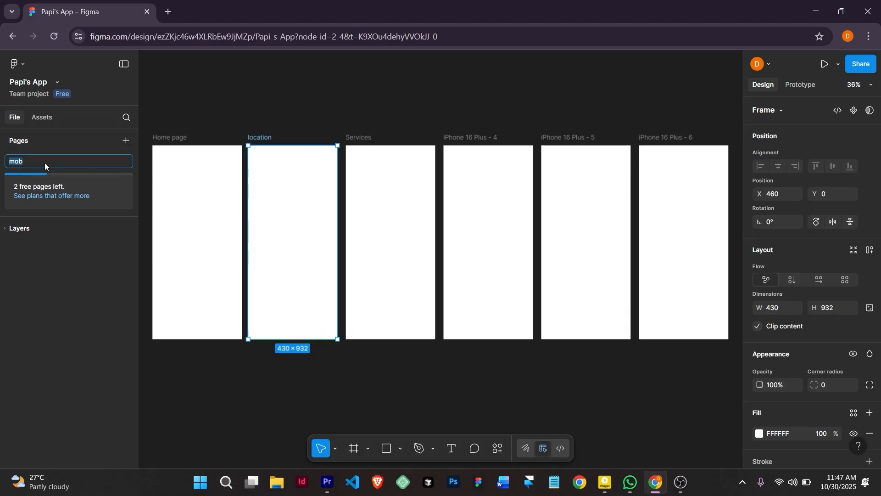
type("mo")
key("Return")
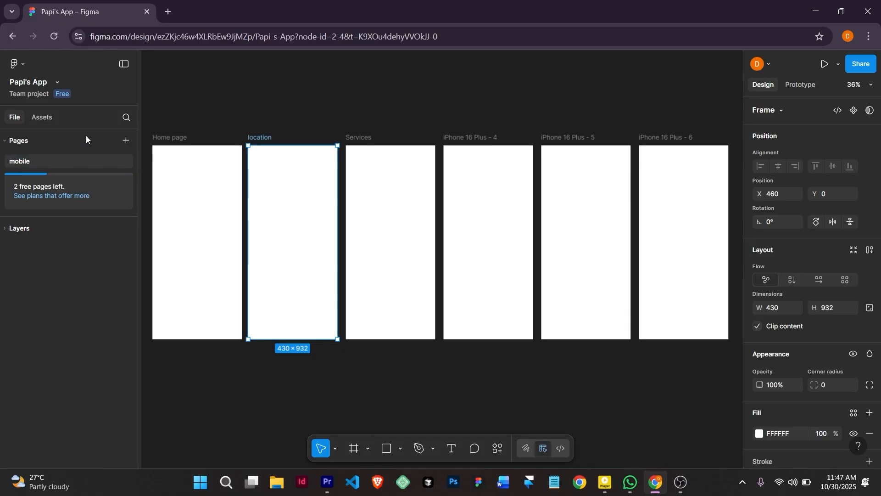
Add a second page to the file and name it "tablet"
left_click(133, 145)
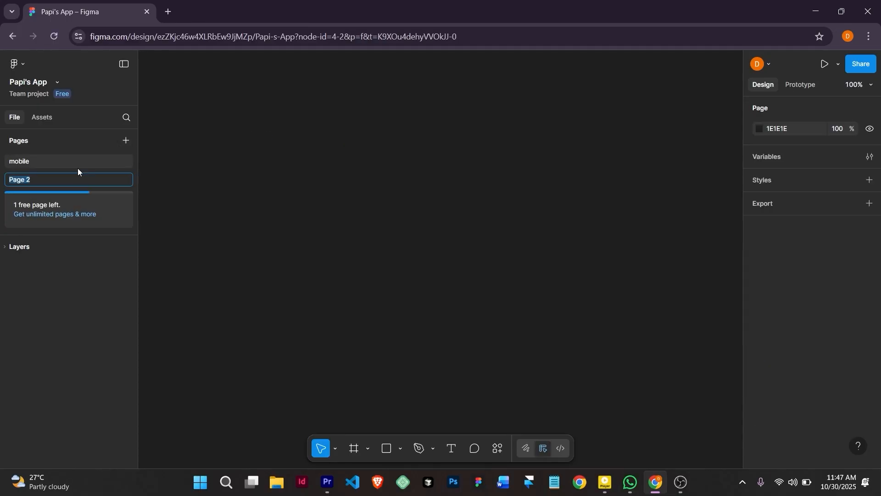
type("t")
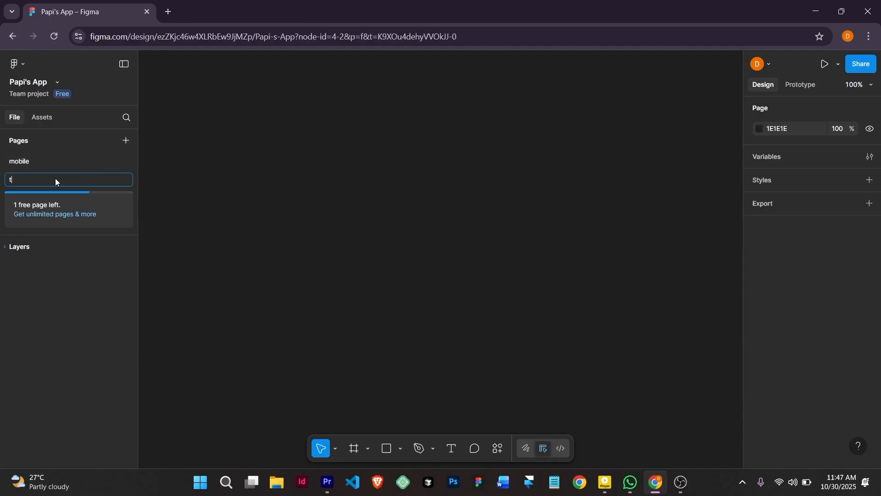
type("ablet")
key("Return")
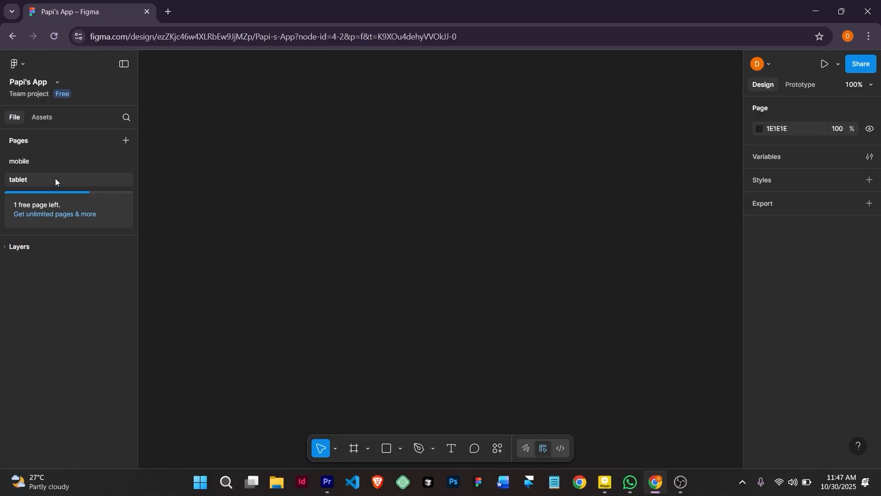
Add a third page to the file and name it "desktop"
left_click(128, 142)
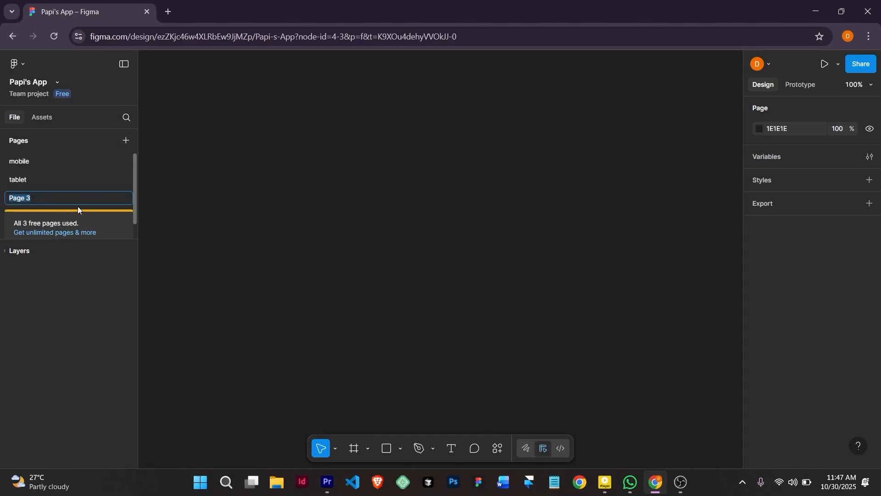
type("desto")
key("BackSpace")
type("ktop")
key("Return")
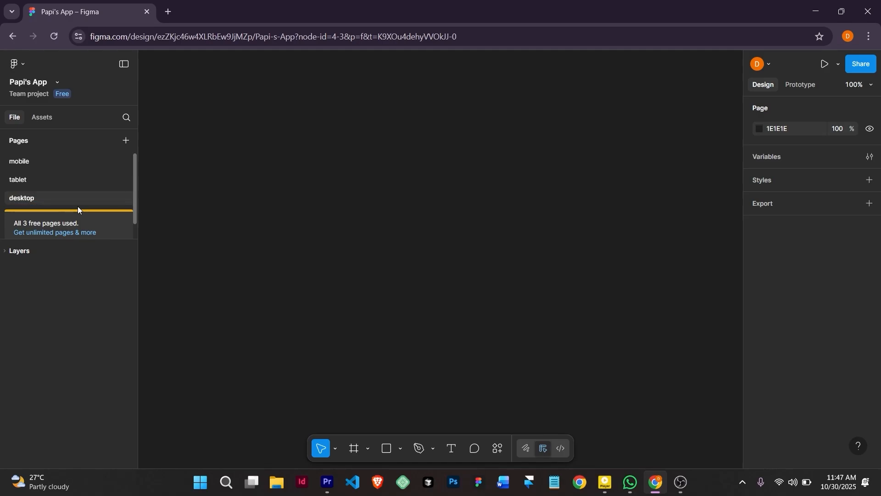
Return to the mobile page and review its page options and the Move to page choices for the Home page frame
left_click(28, 159)
right_click(26, 159)
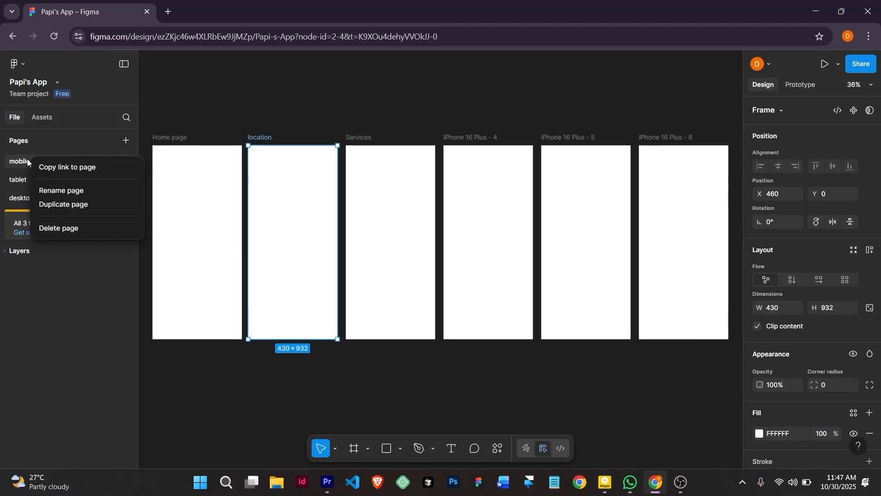
left_click(184, 137)
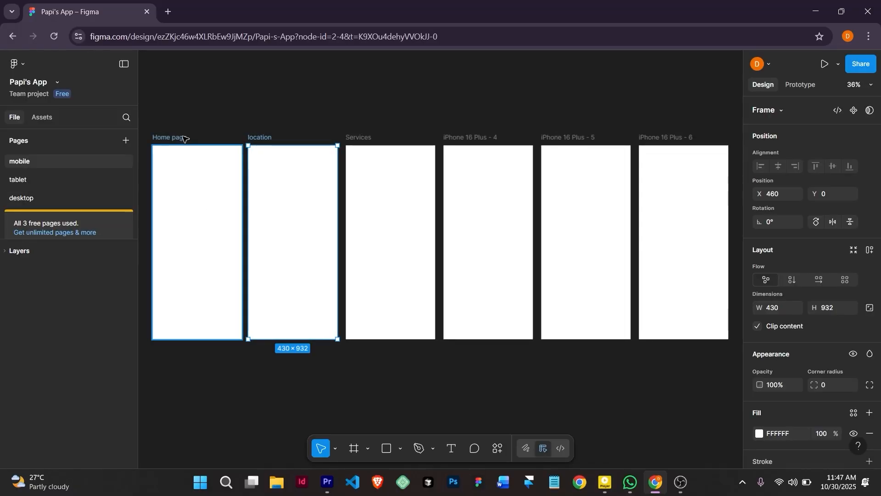
left_click(169, 136)
right_click(169, 136)
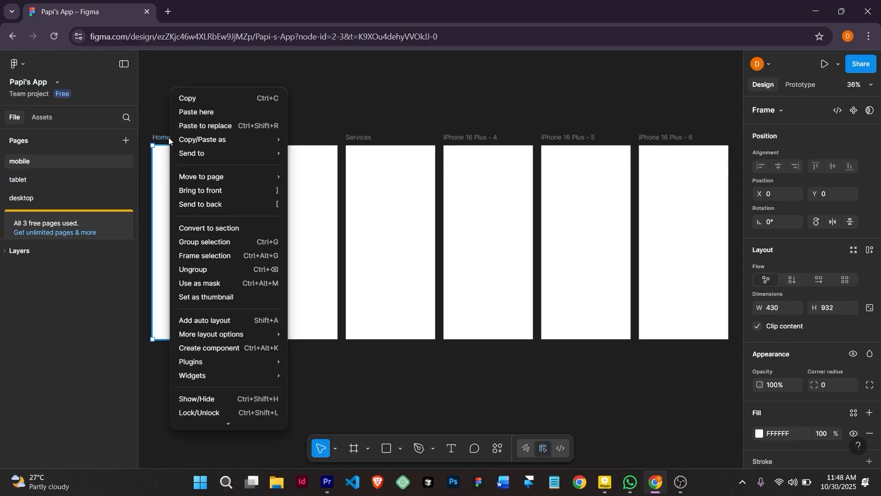
mouse_move(214, 178)
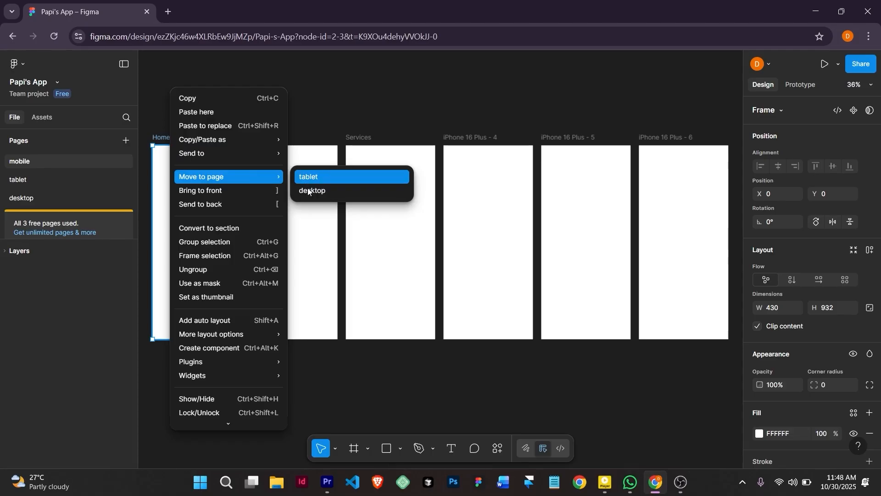
left_click(337, 112)
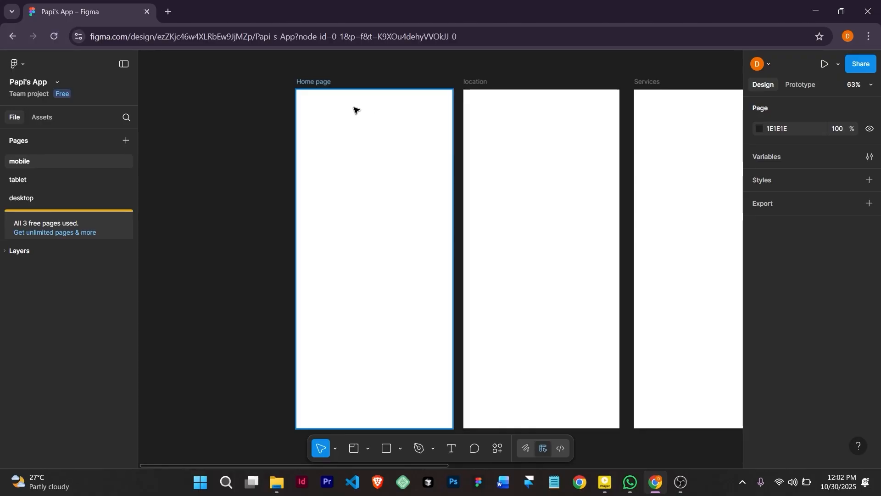
Select the Home page frame and change its solid fill to dark red, shifting the hue to dark green 0D4B03
left_click(310, 85)
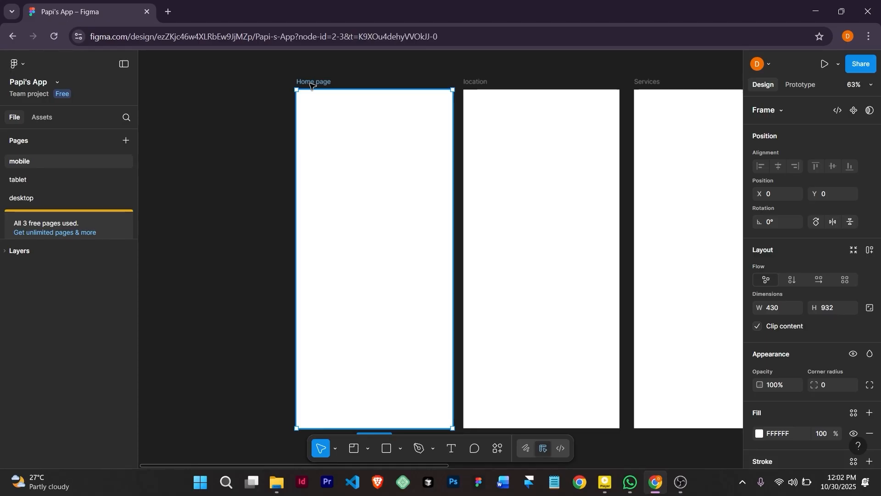
key("shift+2")
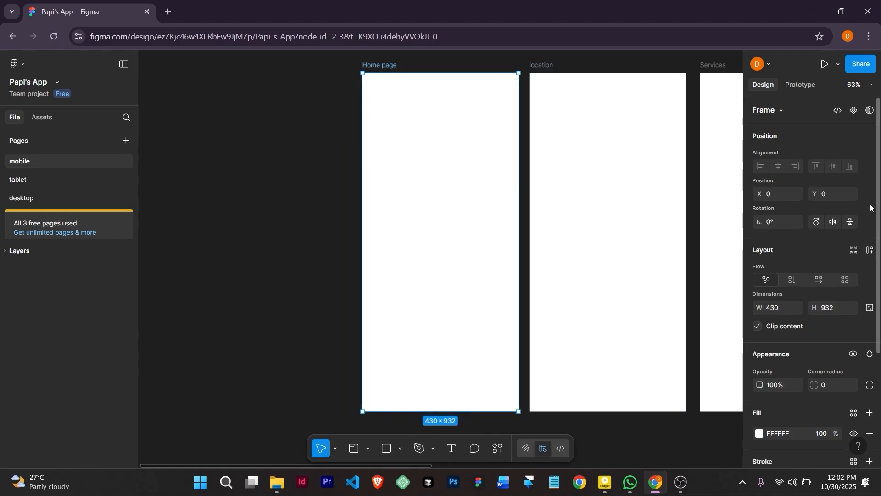
left_click_drag(879, 175, 880, 285)
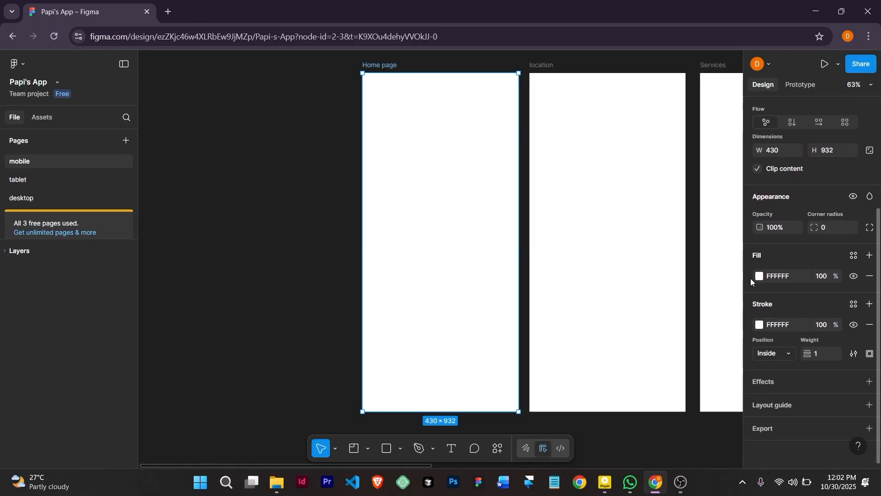
left_click(759, 277)
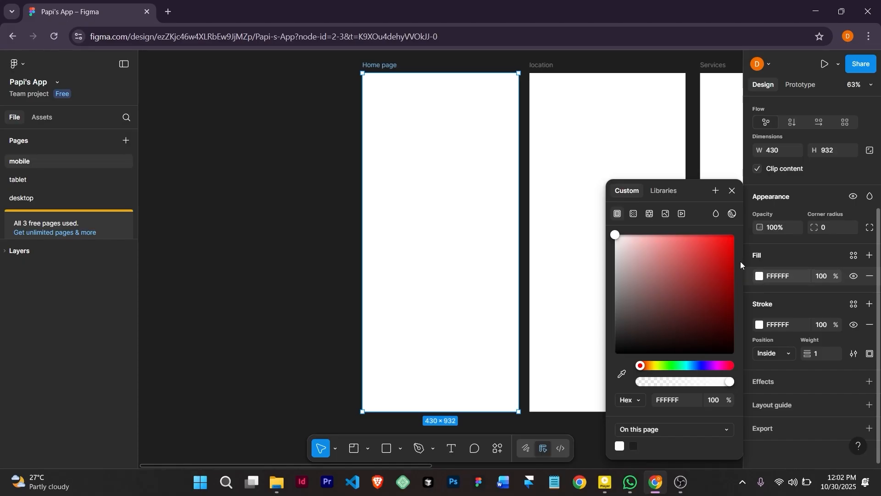
left_click_drag(616, 235, 732, 296)
left_click_drag(731, 322, 730, 320)
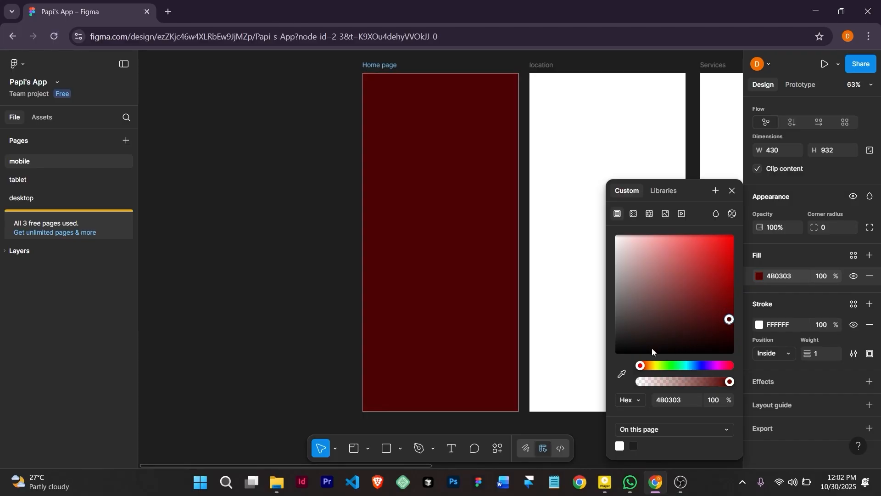
left_click_drag(642, 366, 668, 366)
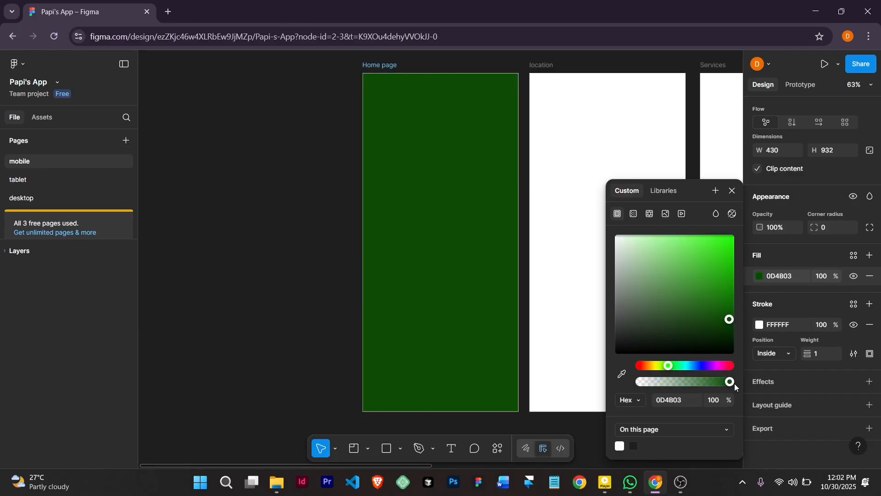
Lighten the Home page frame's fill to green 589A4E and review the available colour formats, keeping Hex
mouse_move(735, 384)
left_mouse_down()
mouse_move(679, 385)
mouse_move(748, 391)
left_mouse_up()
left_click(688, 399)
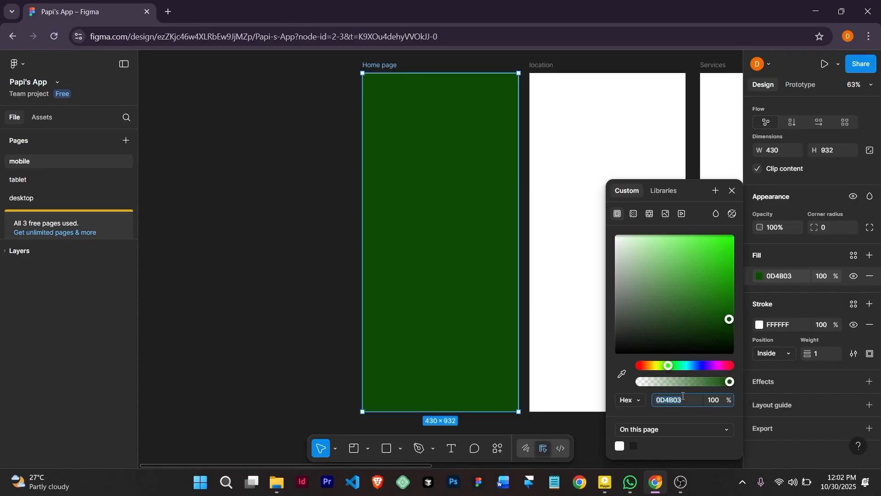
type("mkm")
left_click(674, 283)
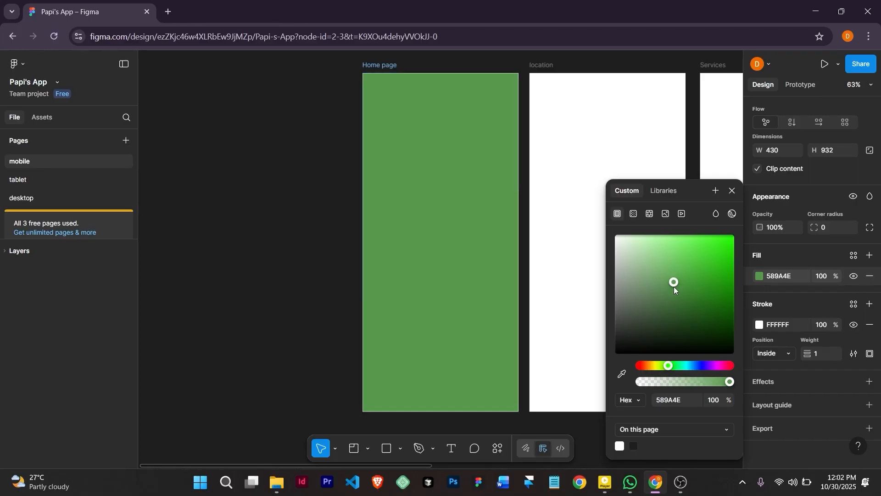
left_click(632, 401)
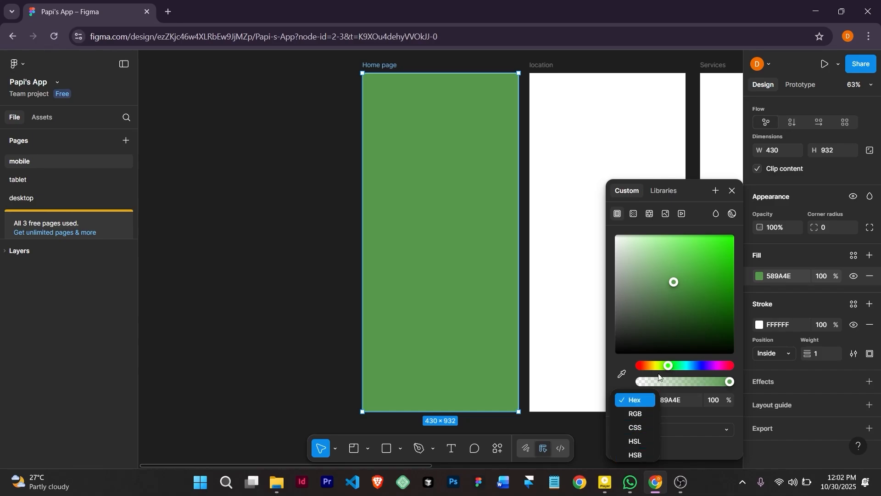
left_click(637, 400)
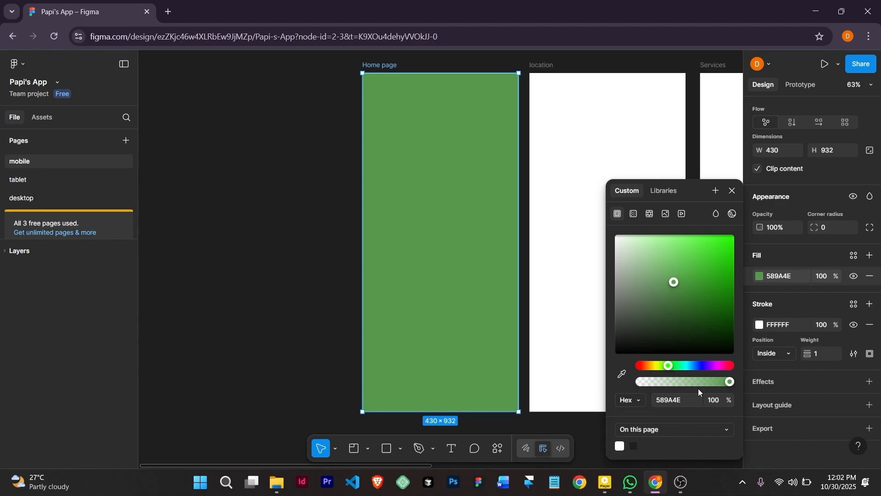
Give the Home page frame a linear gradient fill, with the first stop at 10% and the gradient rotated diagonally
left_click(638, 214)
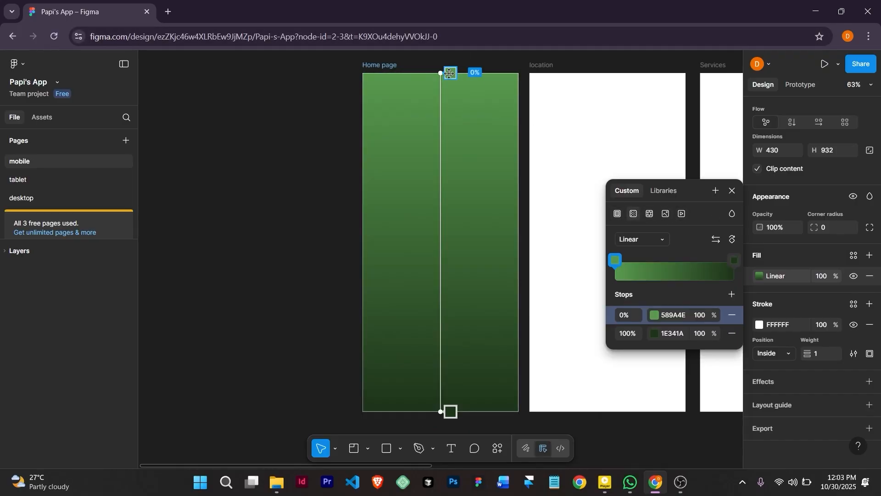
left_click_drag(449, 73, 450, 106)
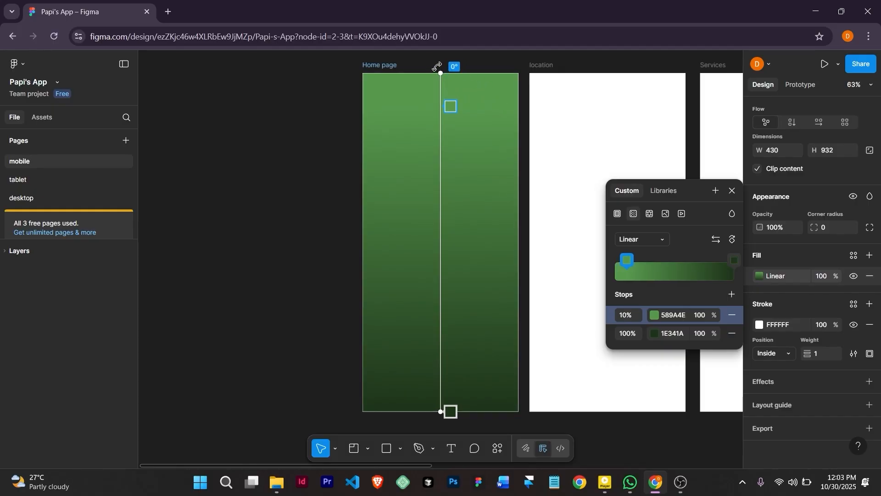
left_click_drag(437, 67, 507, 127)
Recolour the gradient's 100% stop to bright green 16A700
left_click(371, 361)
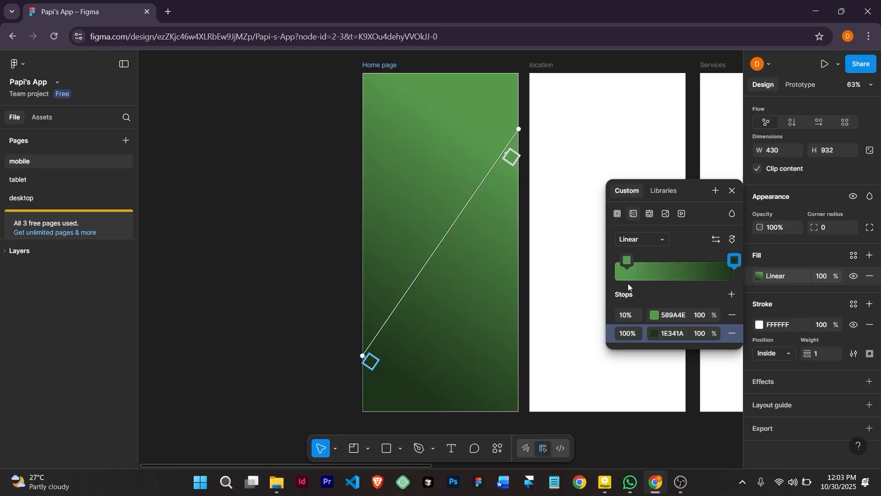
left_click(735, 262)
left_click(736, 262)
left_click(736, 262)
left_click_drag(562, 265, 599, 276)
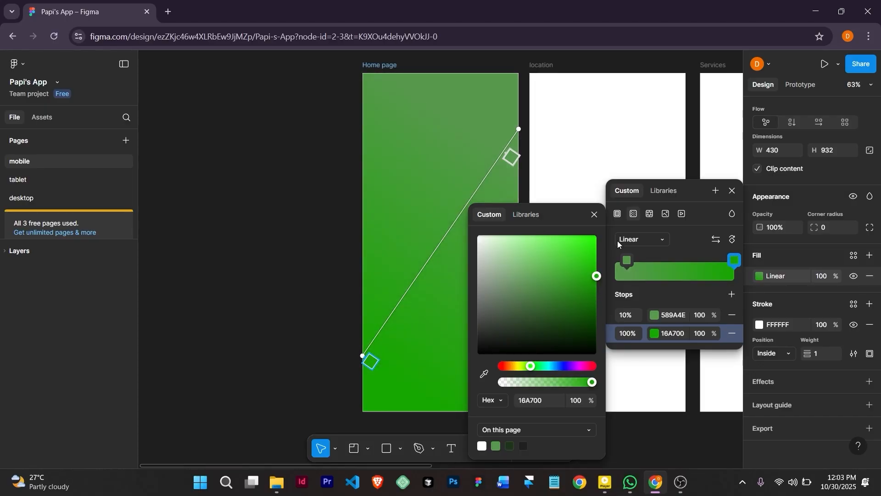
left_click(594, 214)
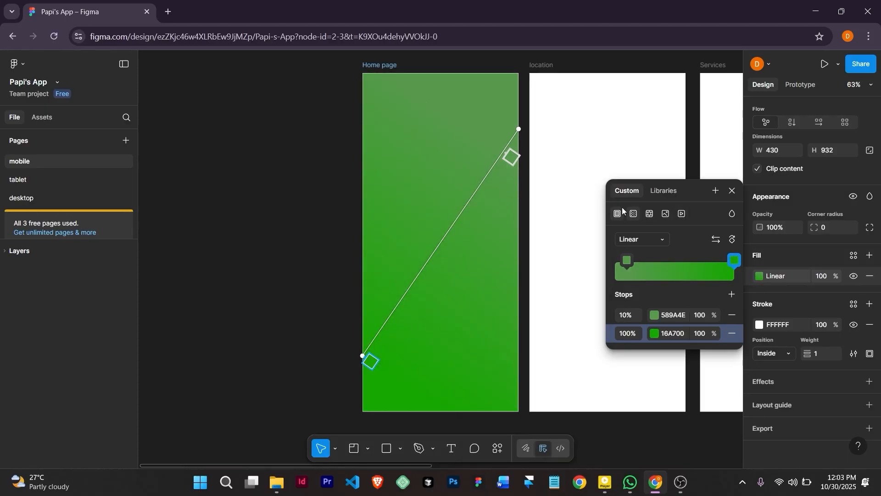
Switch the Home page frame's fill to Pattern, then replace it with an image fill using 2025_08_09_04_30_IMG_6230 from the figma folder
left_click(650, 214)
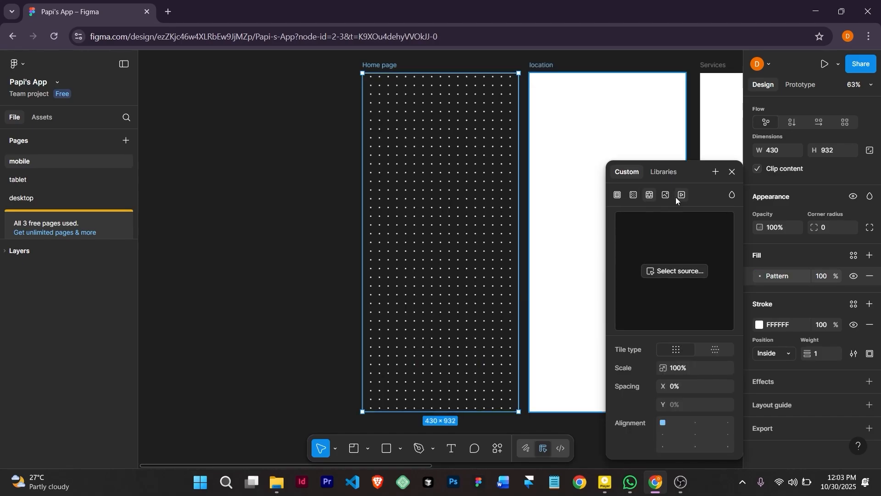
left_click(666, 194)
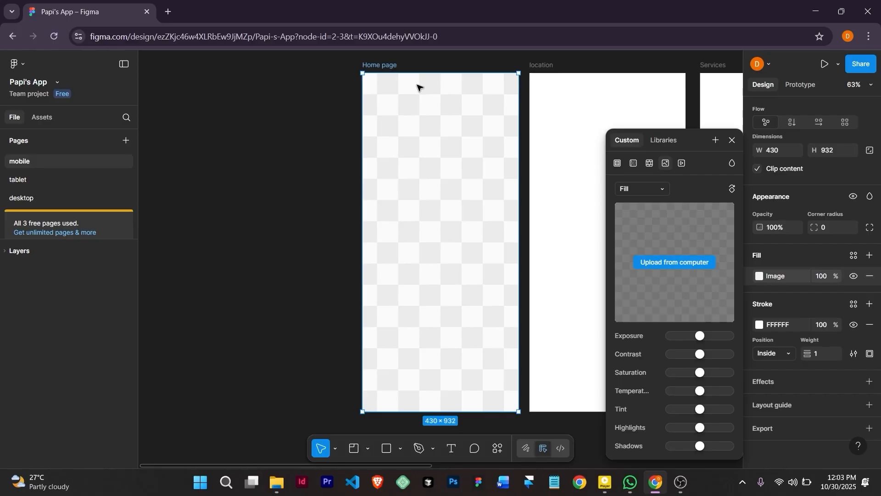
left_click(668, 263)
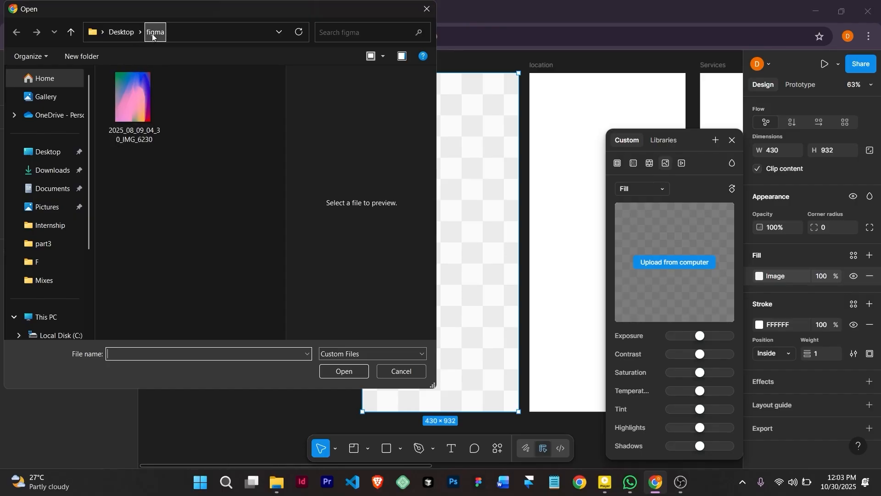
left_click(132, 86)
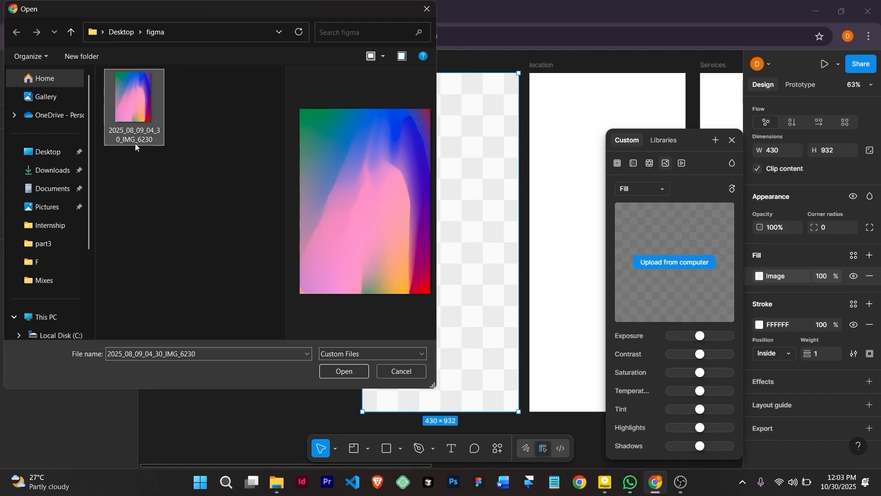
left_click(334, 372)
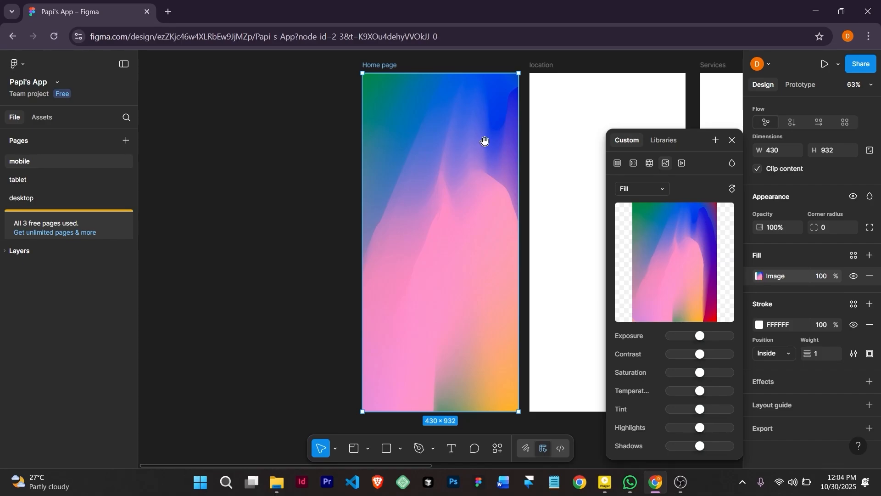
Try the Fit and Tile scaling modes on the Home page frame's image fill
left_click_drag(484, 142, 400, 140)
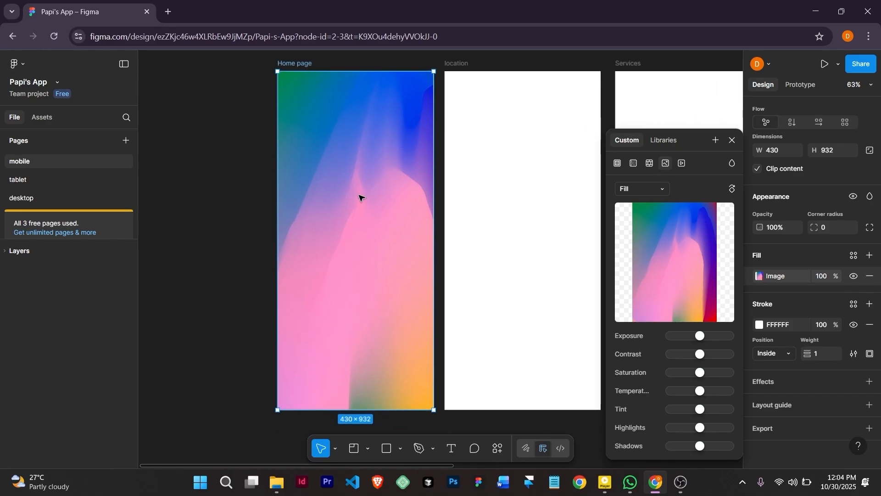
left_click(661, 192)
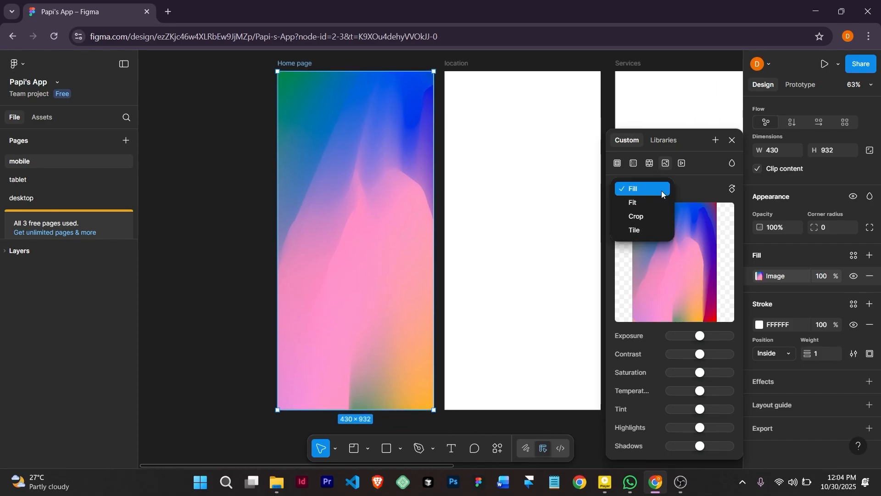
left_click(630, 208)
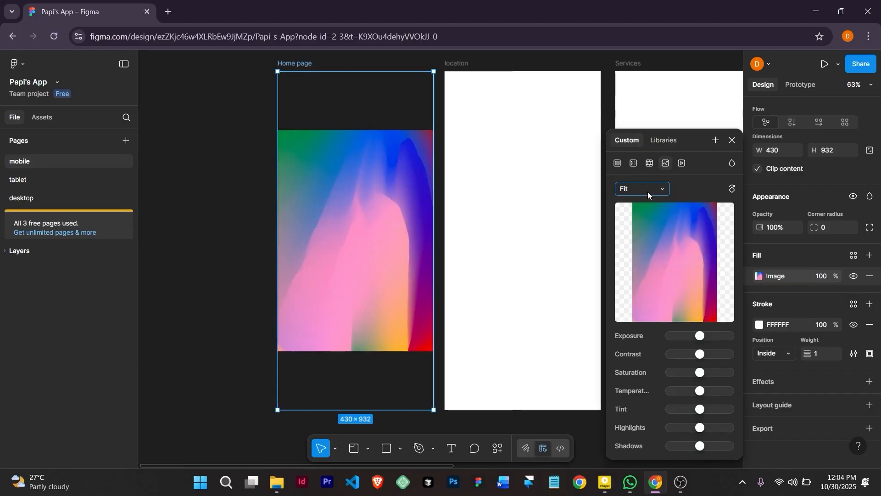
left_click(651, 189)
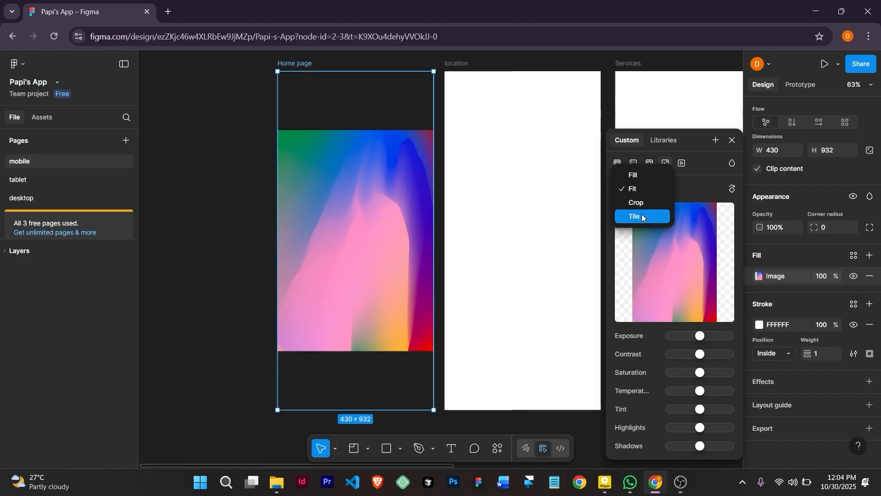
left_click(642, 213)
Set the Home page frame's image fill to Crop, shift the image sideways and stretch its upper edge beyond the frame
left_click(649, 187)
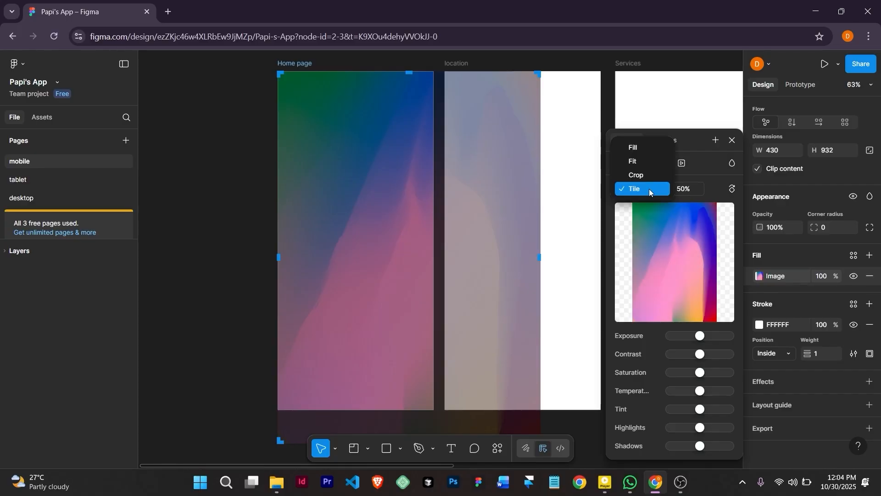
left_click(642, 176)
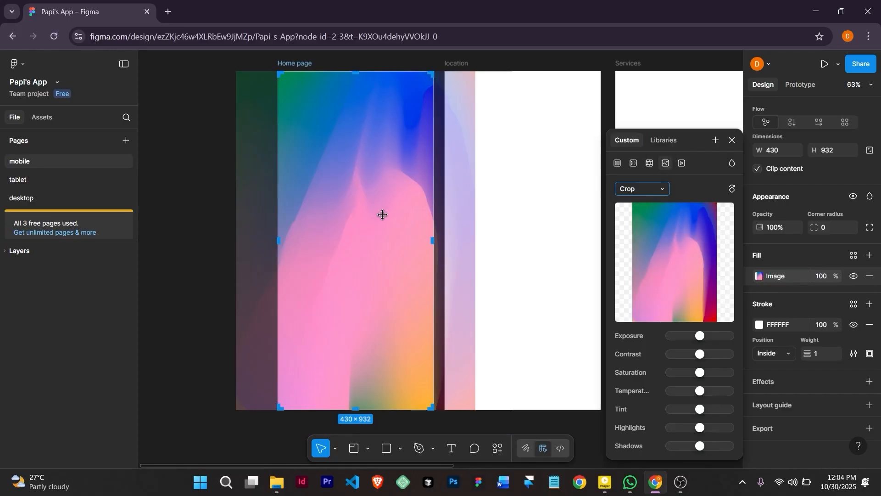
left_click_drag(382, 212, 360, 217)
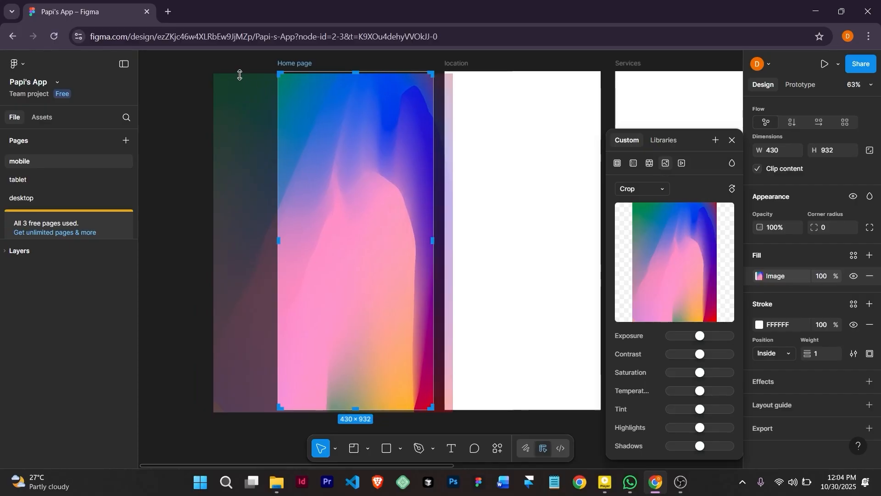
left_click_drag(236, 68, 240, 59)
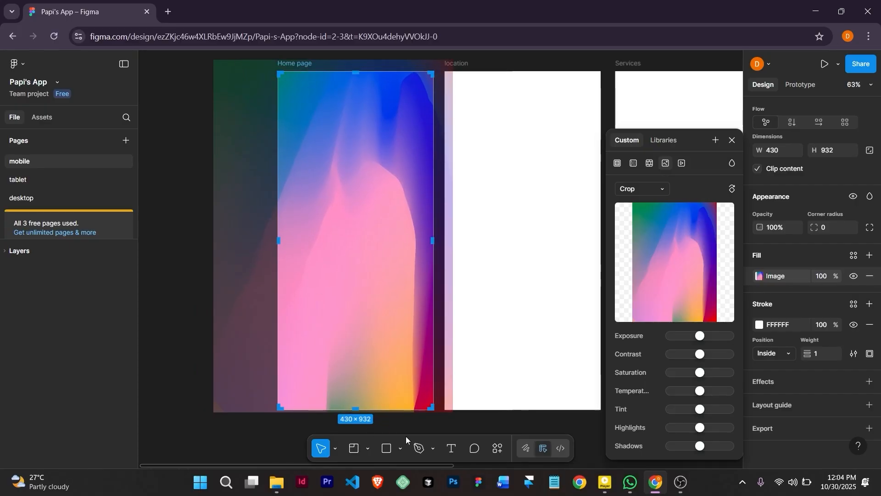
left_click(176, 118)
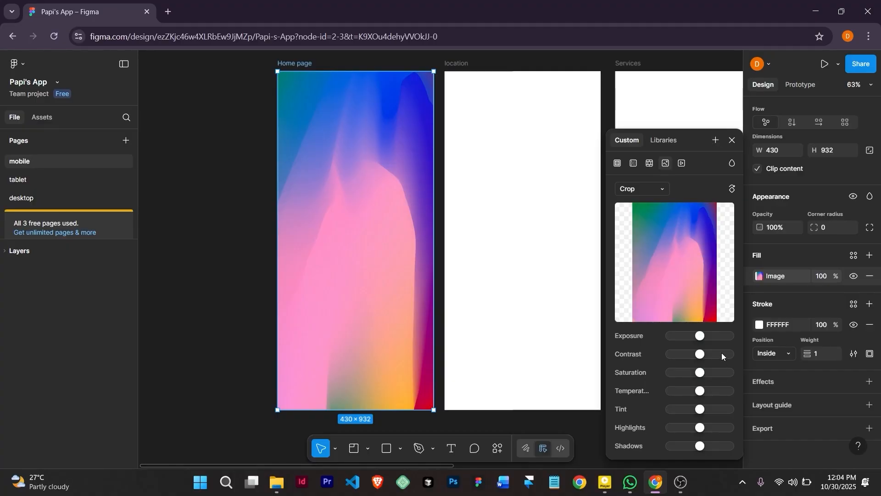
Raise the image fill's exposure, saturation and highlights slightly and lower its temperature
left_click_drag(701, 336, 684, 391)
left_click_drag(710, 429, 702, 428)
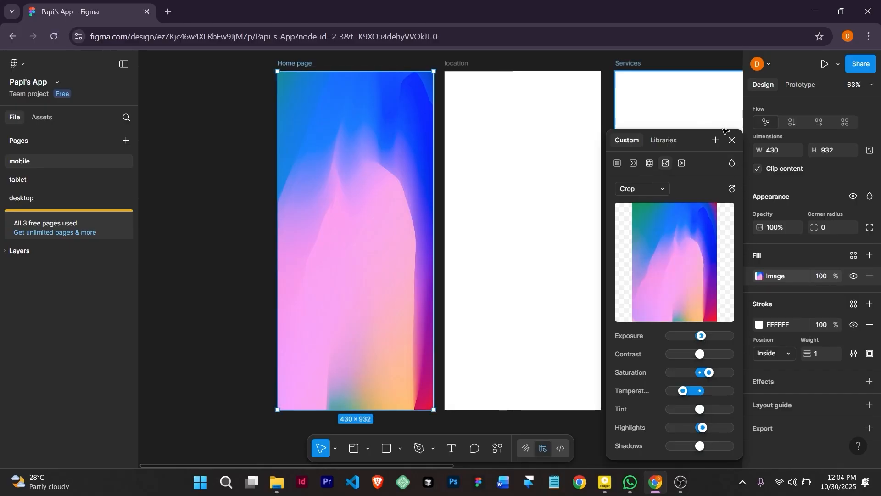
left_click(732, 140)
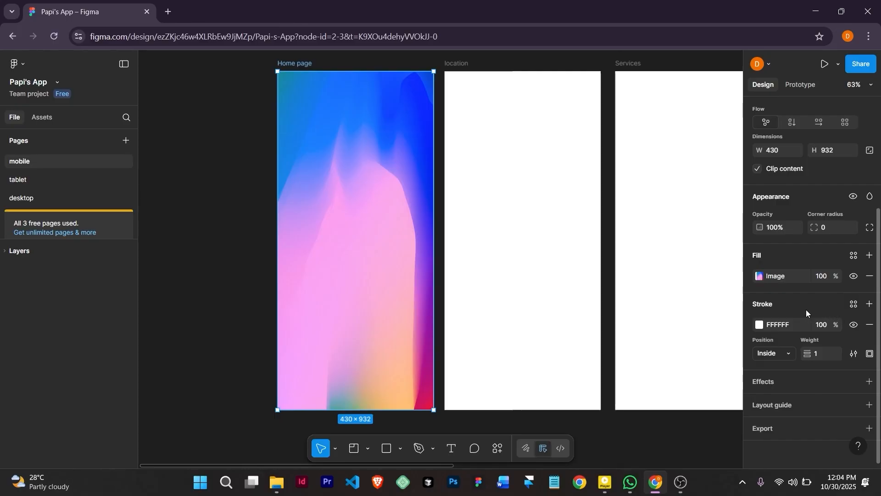
Add a second stroke to the Home page frame, black 000000 at 20%, and set the stroke weight to 13
left_click(870, 305)
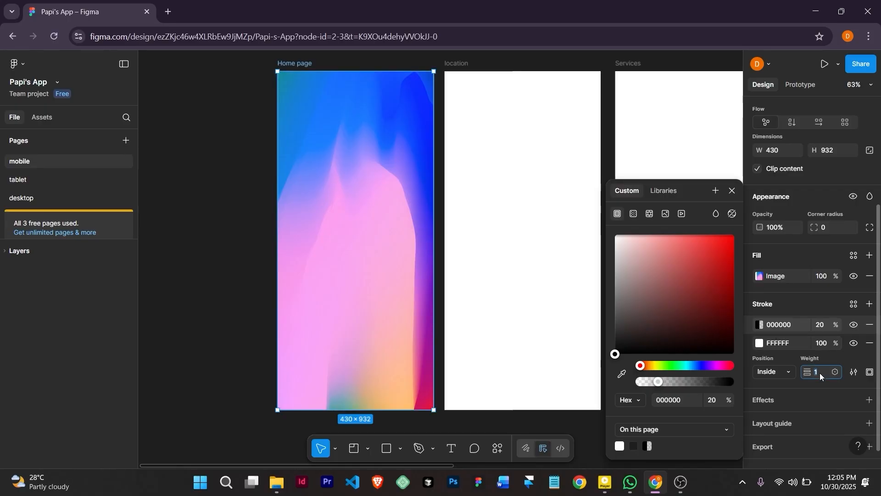
key("Up")
key("Up")
key("Up")
key("Up")
key("Up")
key("Up")
key("Up")
key("Up")
key("Up")
key("Up")
key("Up")
key("Up")
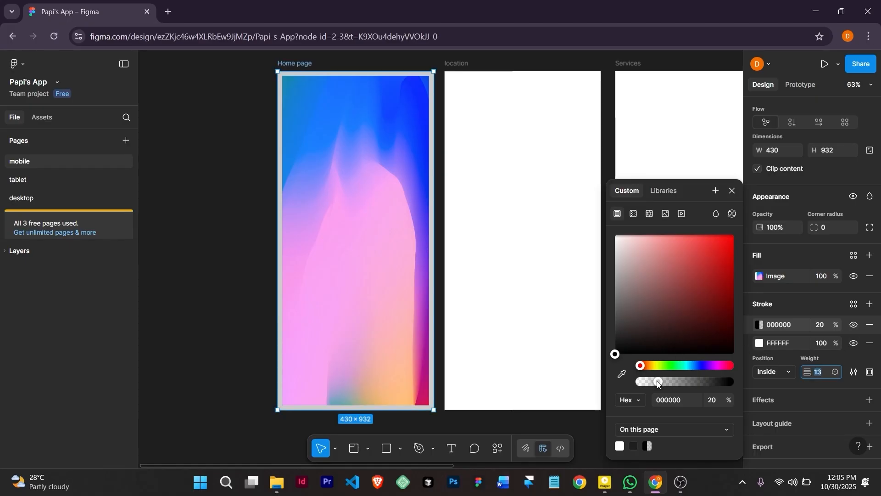
Recolour the Home page frame's new stroke to near-white FFFEFE at 100% opacity
mouse_move(659, 384)
left_mouse_down()
mouse_move(745, 384)
mouse_move(696, 382)
left_mouse_up()
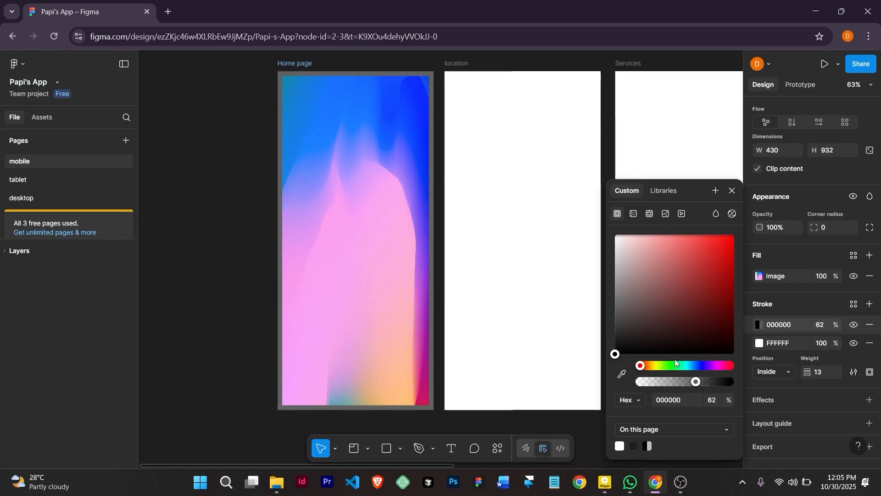
mouse_move(672, 349)
left_mouse_down()
mouse_move(665, 315)
mouse_move(615, 234)
left_mouse_up()
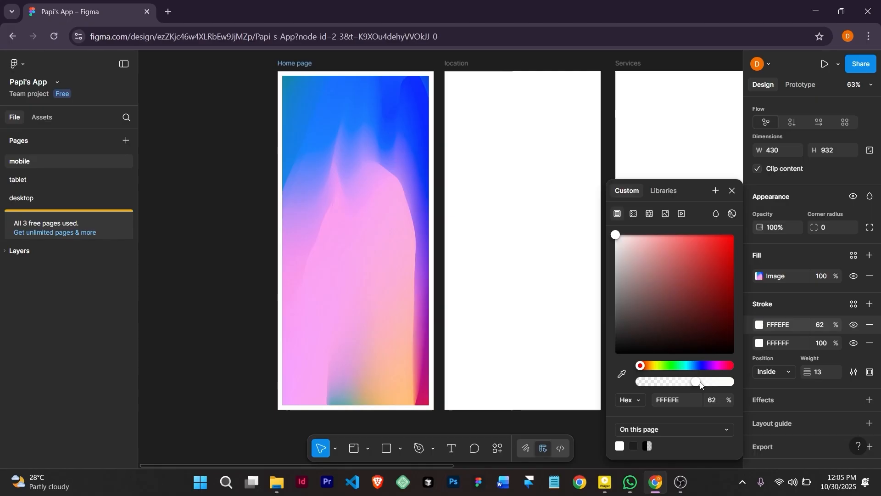
left_click_drag(701, 385, 751, 382)
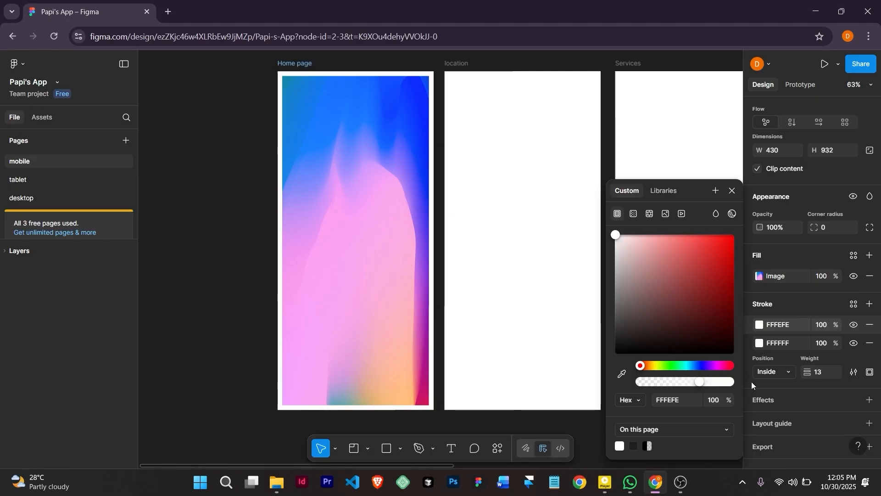
Set the Home page frame's stroke weight to 0 and remove both of its strokes
left_click(829, 371)
type("0")
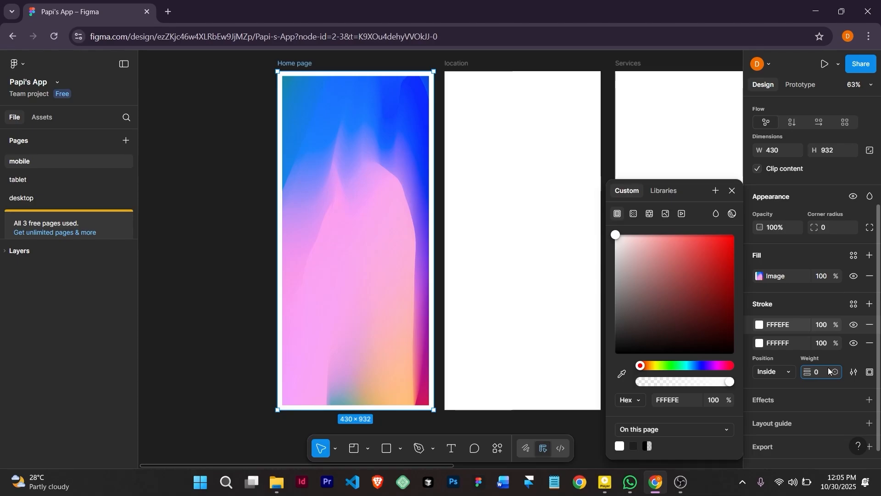
key("Return")
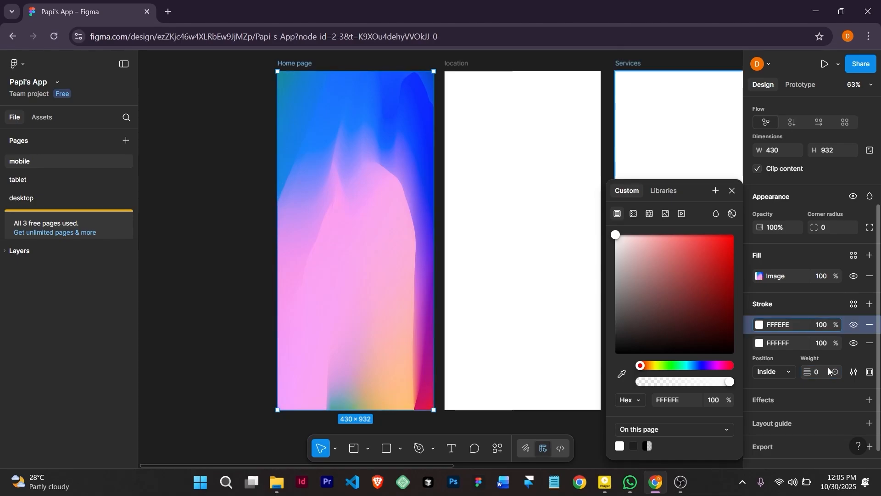
left_click(870, 345)
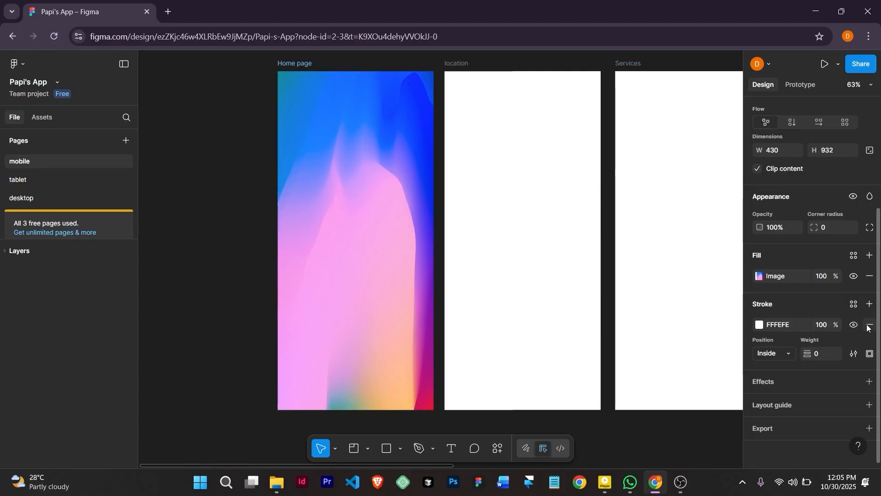
left_click(869, 326)
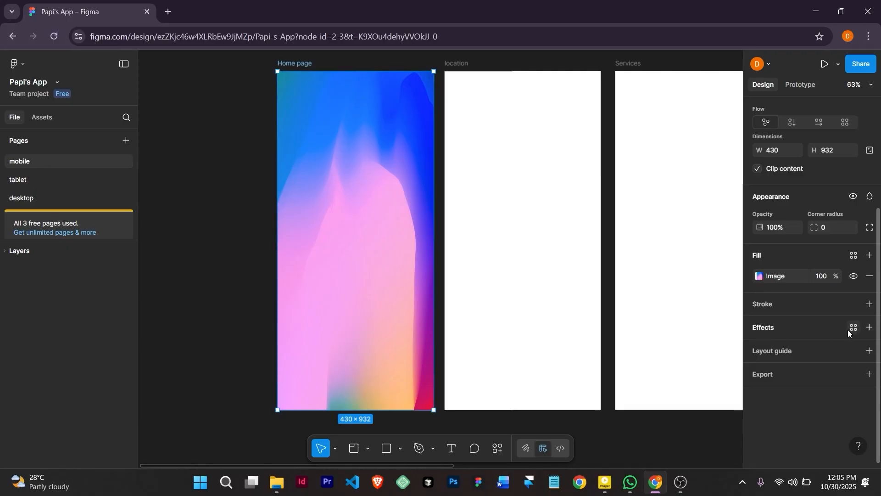
Add a drop shadow effect to the Home page frame and review the available effect types, keeping Drop shadow
left_click(870, 328)
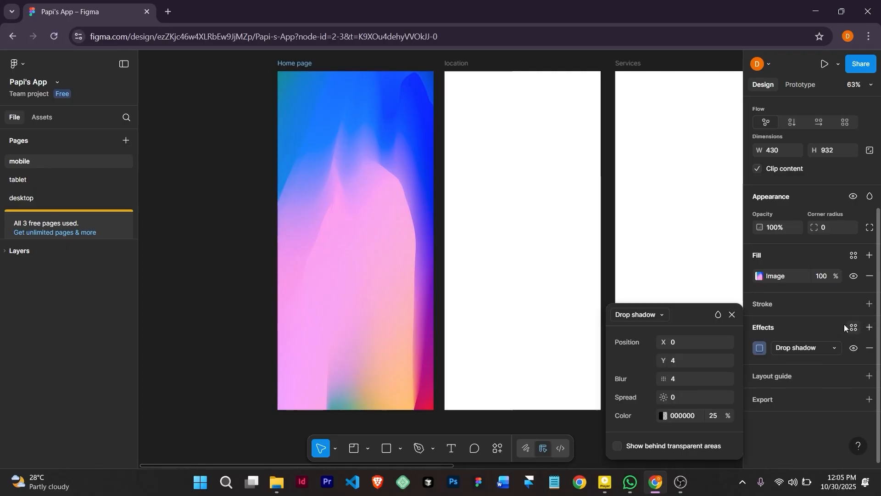
left_click(655, 316)
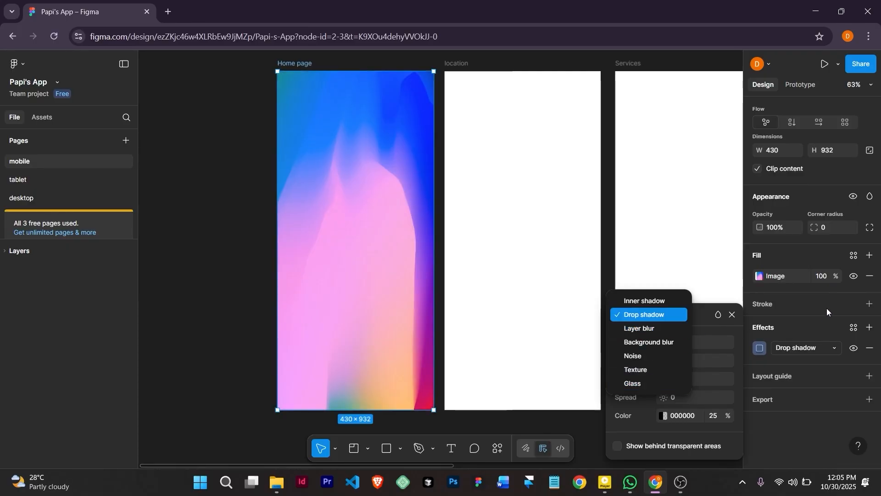
left_click(827, 308)
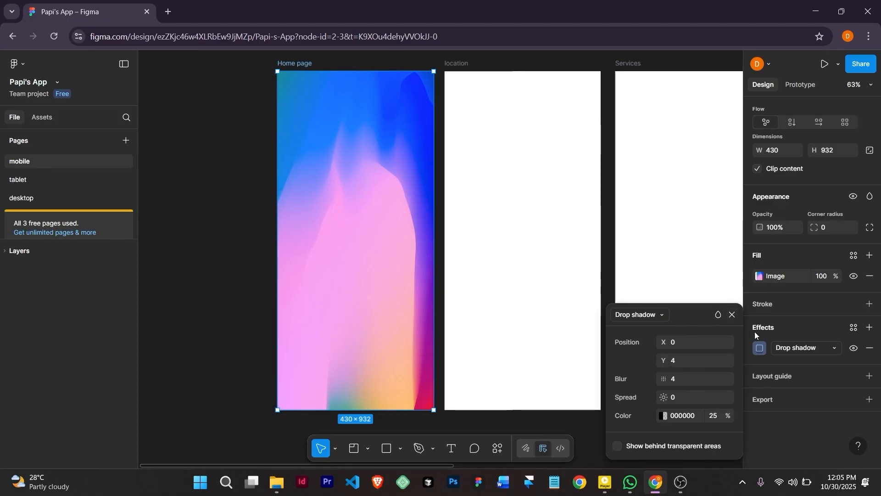
Add a black 000000 stroke at 100% opacity to the Home page frame
left_click(799, 304)
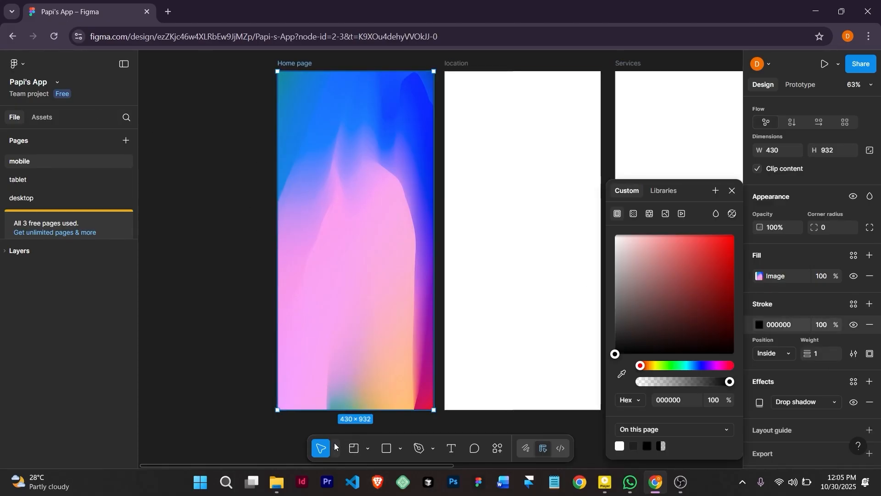
left_click(370, 449)
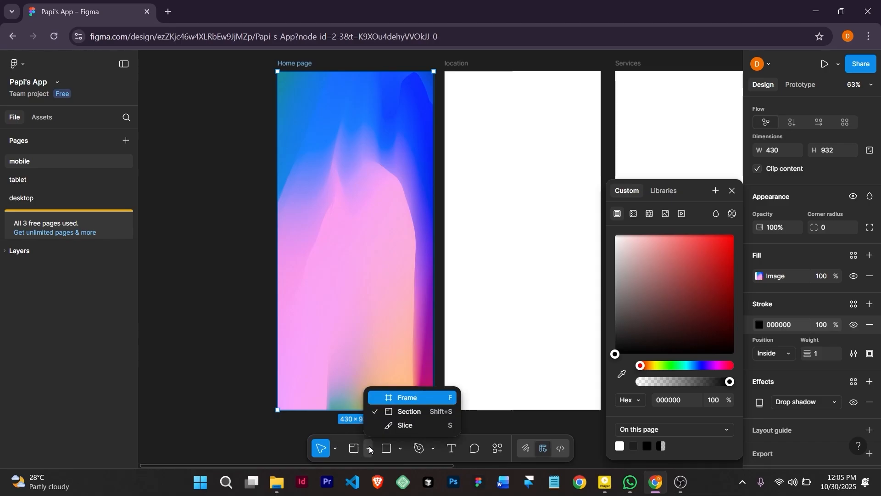
left_click(370, 449)
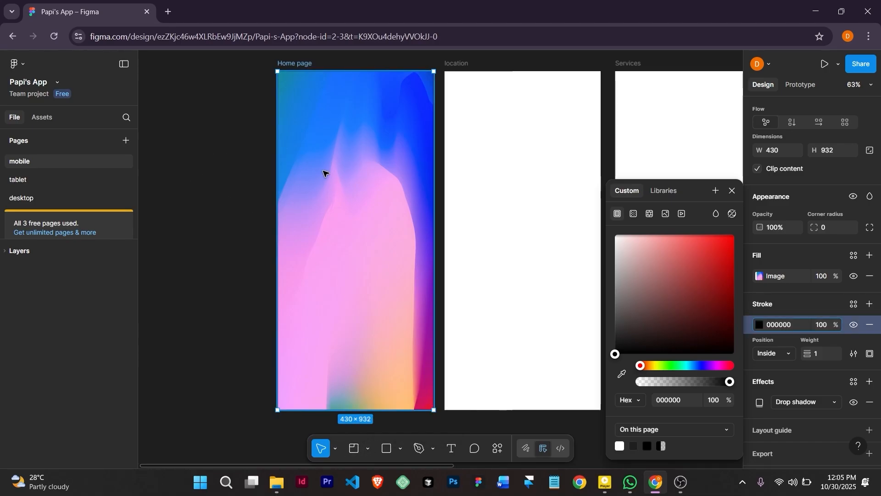
left_click(733, 191)
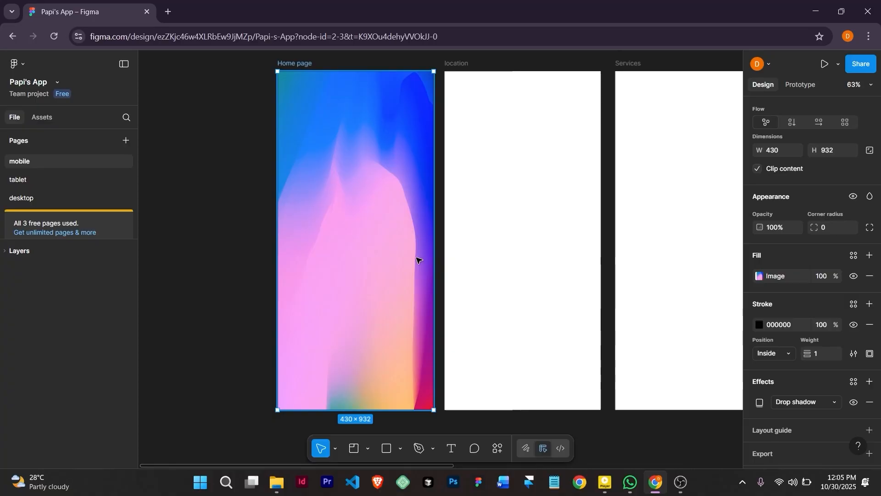
Draw a rectangle about 379 × 557 on the empty canvas to the left of the Home page frame
mouse_move(421, 177)
left_mouse_down()
mouse_move(423, 208)
mouse_move(417, 163)
left_mouse_up()
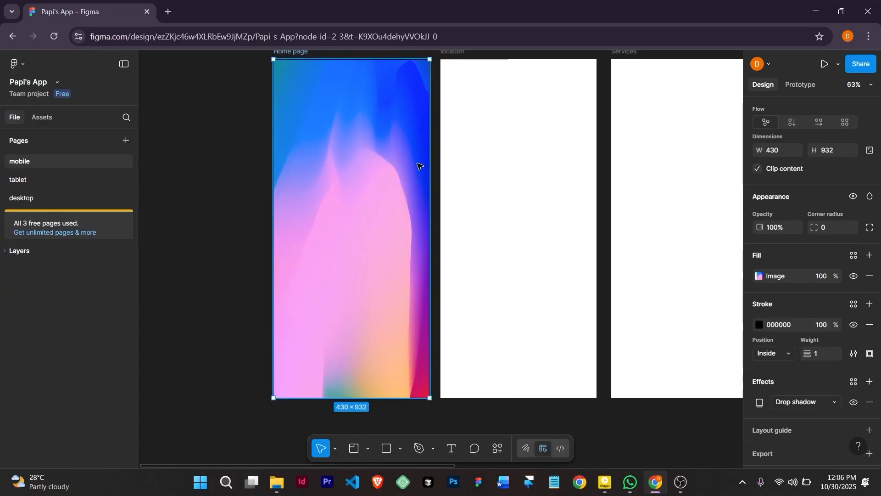
left_click(392, 455)
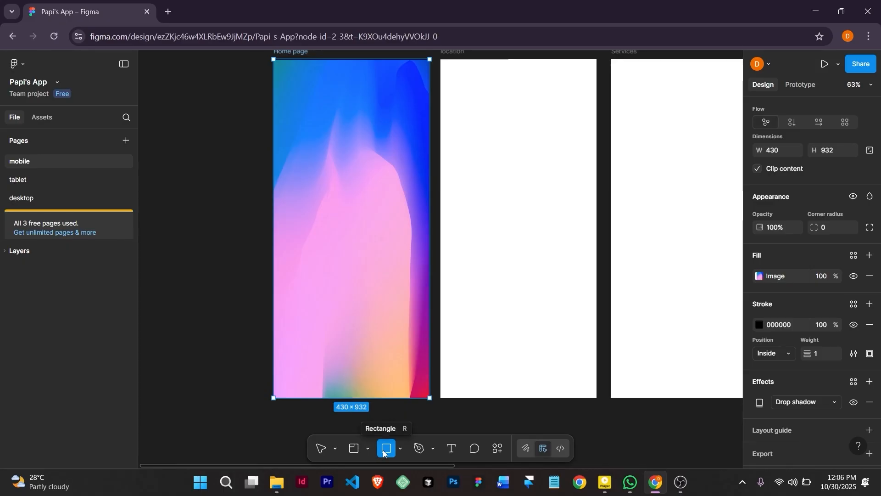
left_click_drag(311, 274, 397, 317)
mouse_move(164, 126)
left_mouse_down()
mouse_move(257, 152)
mouse_move(394, 322)
left_mouse_up()
left_click_drag(345, 335, 380, 350)
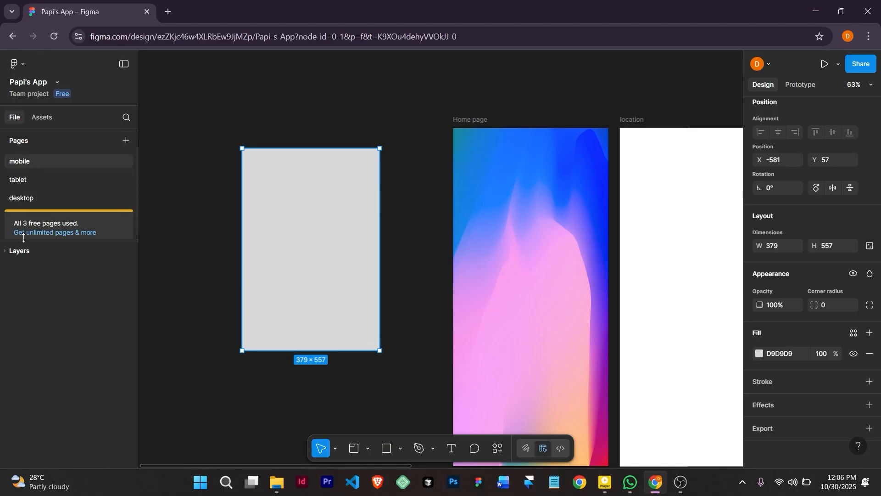
Expand the layers list and delete the iPhone 16 Plus - 4, iPhone 16 Plus - 5 and iPhone 16 Plus - 6 frames
left_click_drag(133, 205, 131, 234)
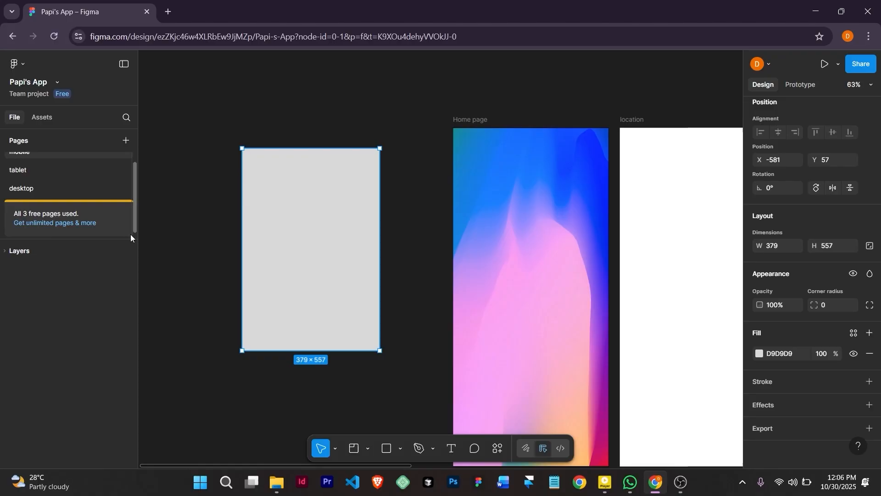
left_click(19, 251)
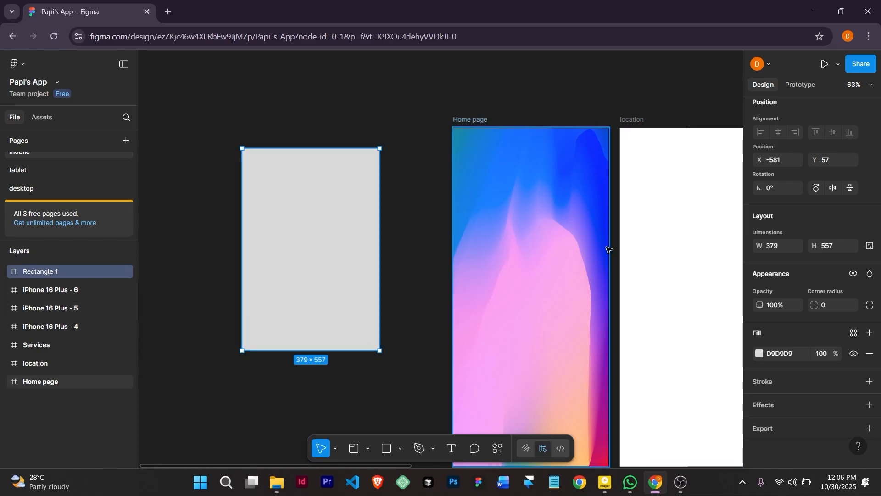
left_click(55, 328)
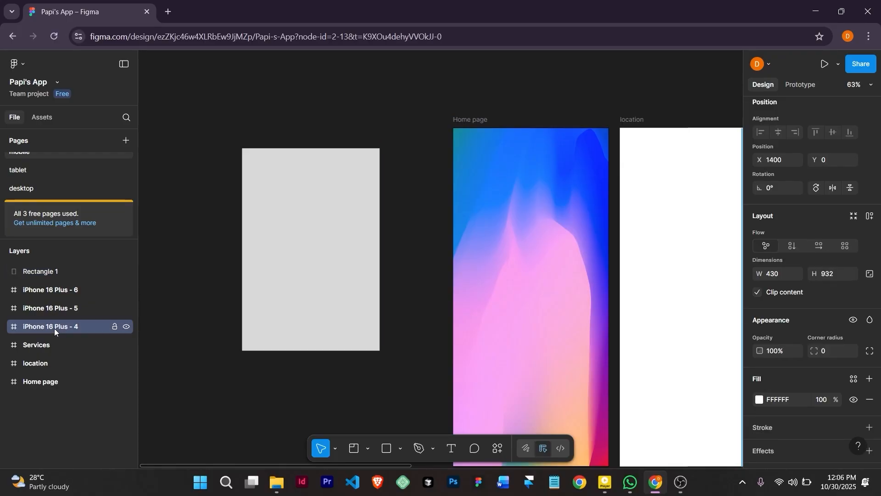
key("Delete")
left_click(58, 309)
key("Delete")
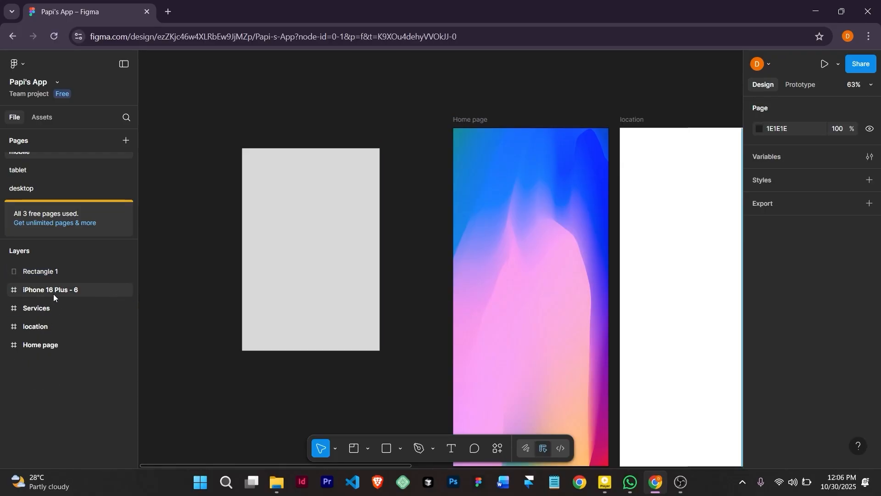
left_click(51, 289)
key("Delete")
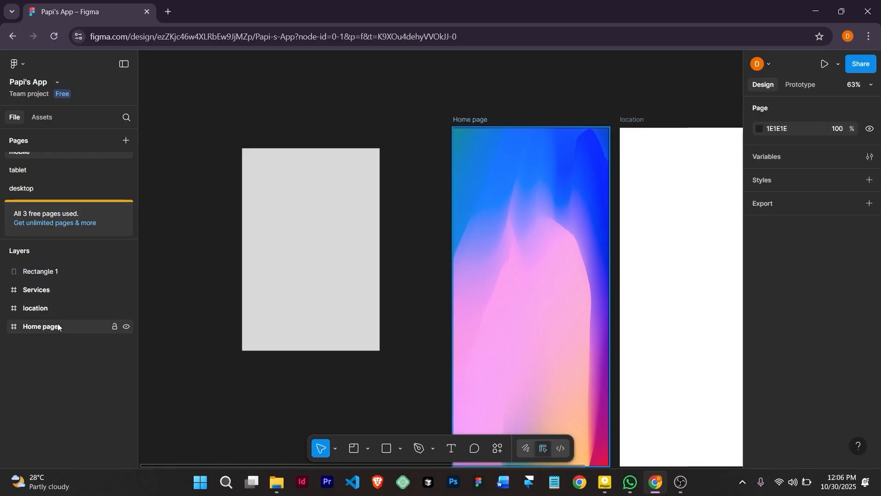
Try moving the Rectangle 1 layer beneath the Home page frame in the layer order, and undo the move
left_click(41, 327)
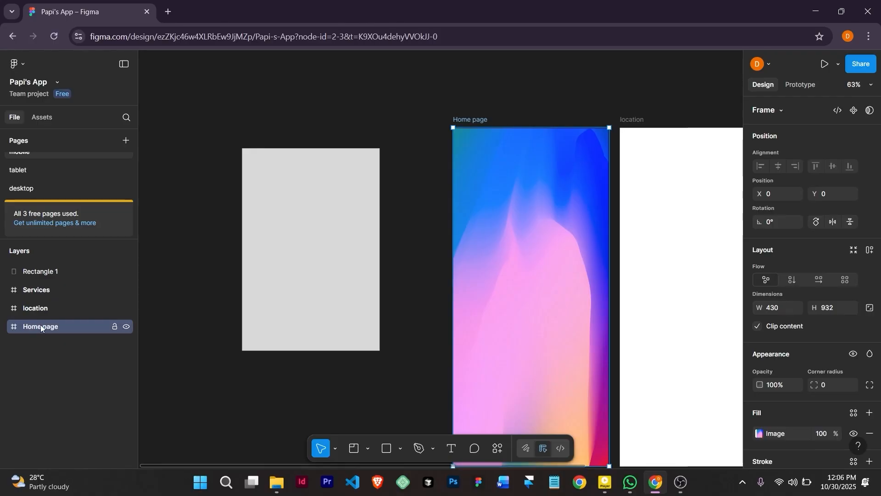
left_click(34, 271)
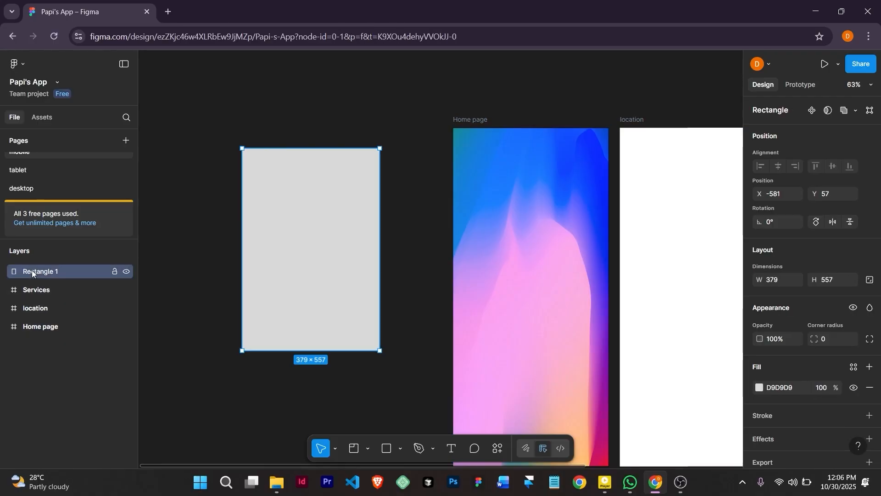
left_click_drag(32, 270, 32, 335)
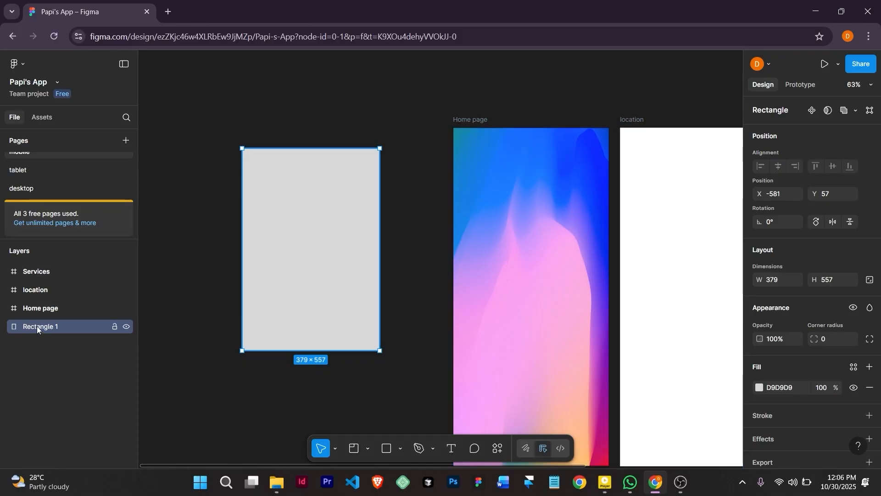
key("ctrl+z")
Move Rectangle 1 into the Home page frame and resize it to 430 × 932 so it covers the whole frame
left_click_drag(258, 201, 509, 235)
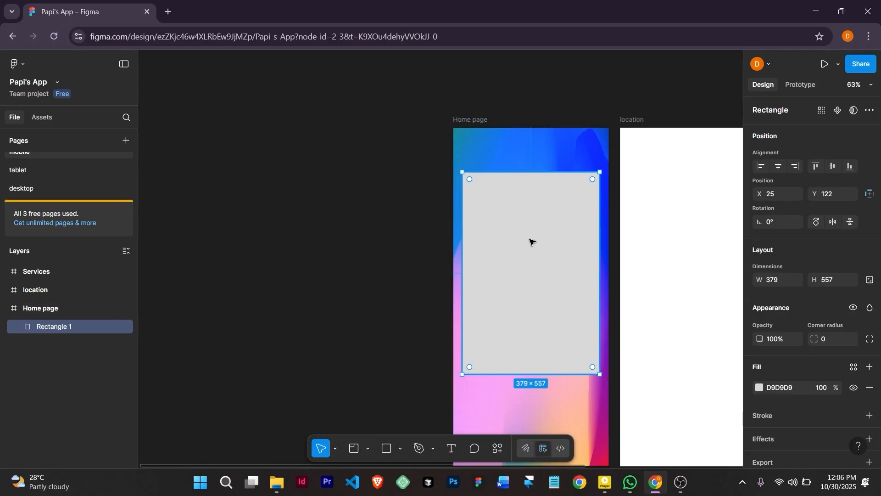
left_click_drag(510, 278, 428, 239)
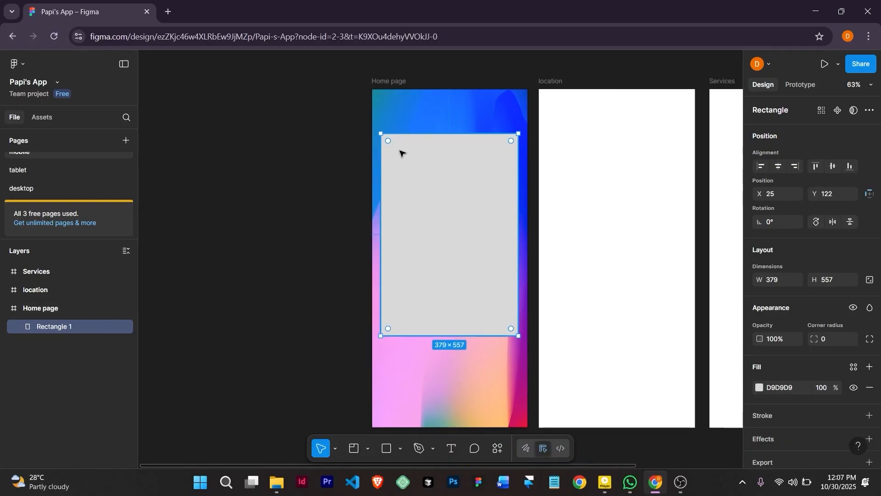
left_click_drag(382, 136, 374, 90)
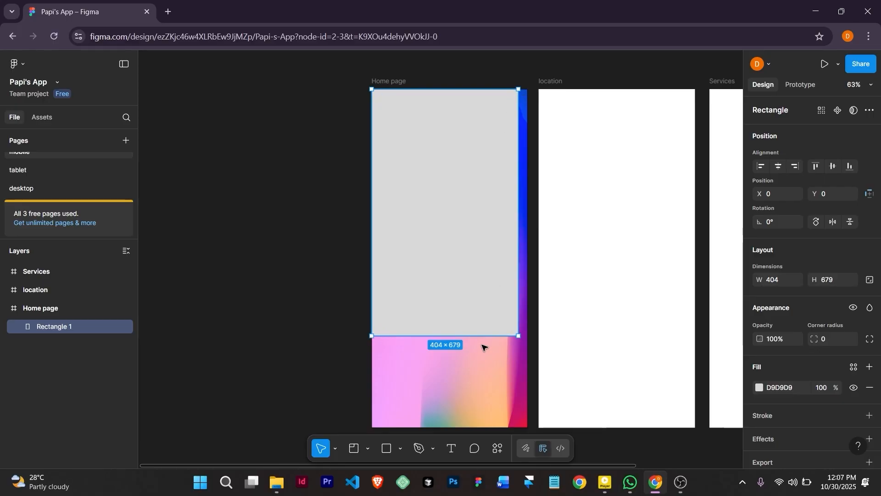
left_click_drag(482, 336, 528, 427)
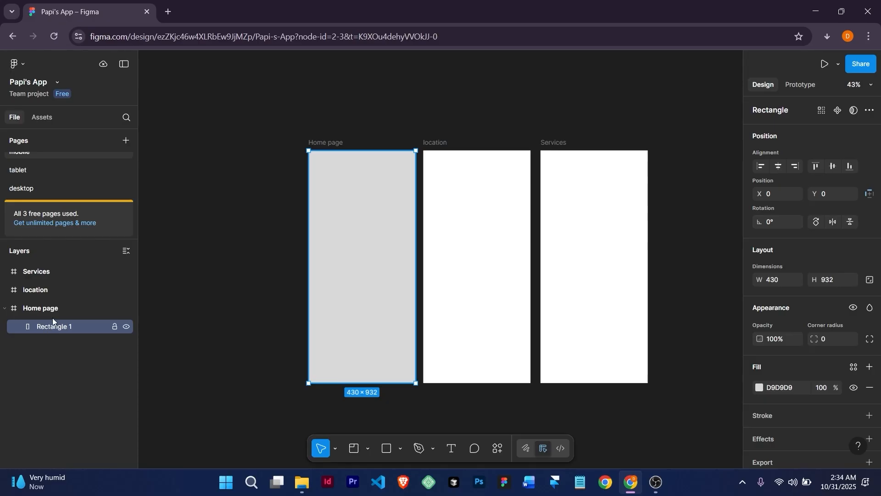
Change Rectangle 1's fill to grey 7C7C7C at 82% opacity over the Home page image
left_click(762, 387)
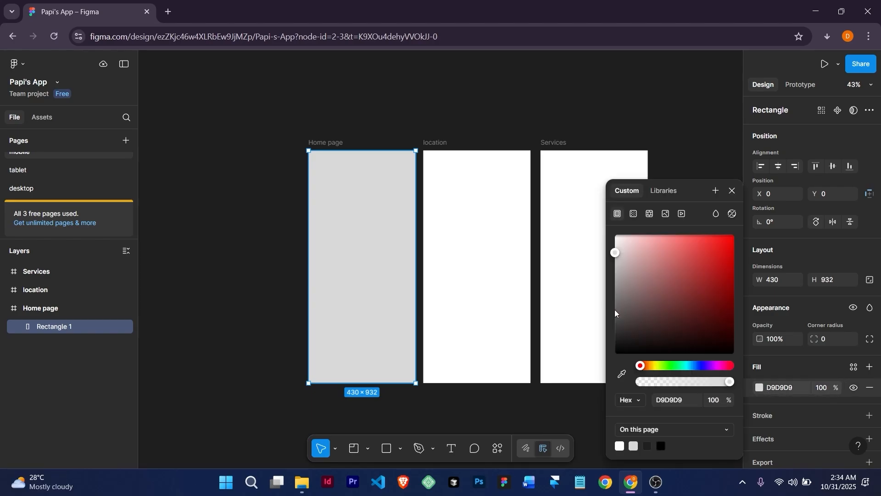
left_click_drag(619, 310, 616, 301)
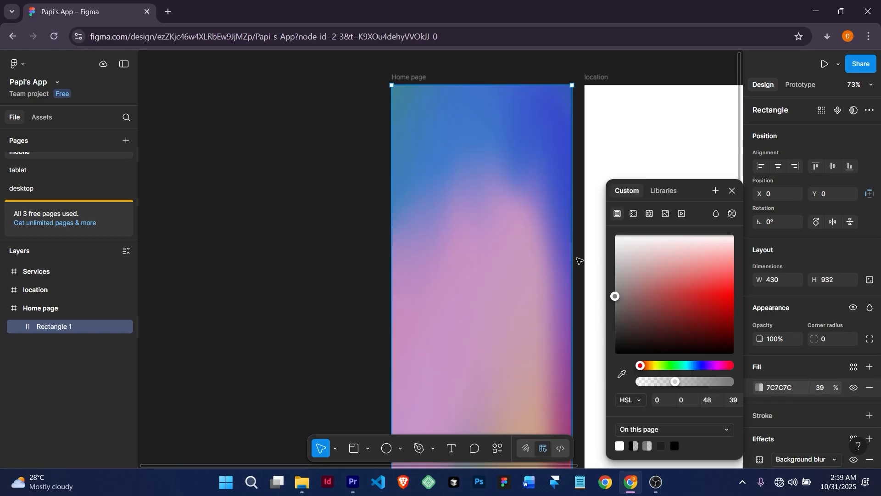
left_click(680, 381)
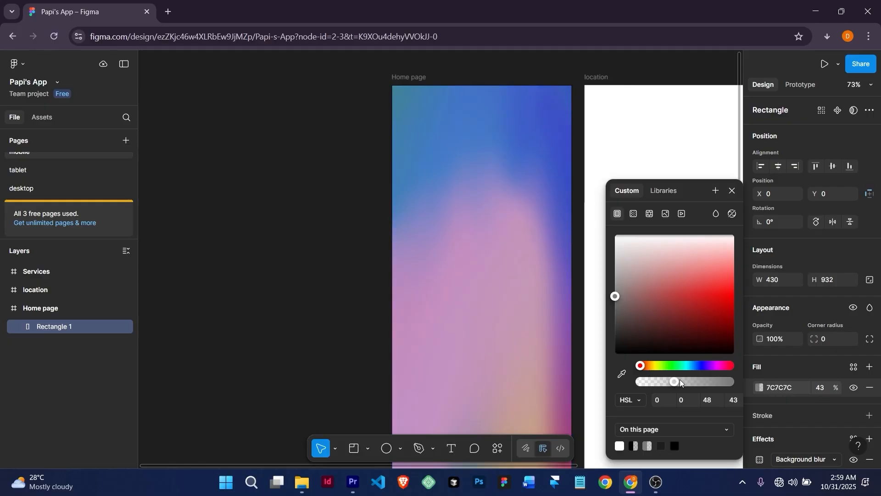
left_click_drag(680, 380, 715, 384)
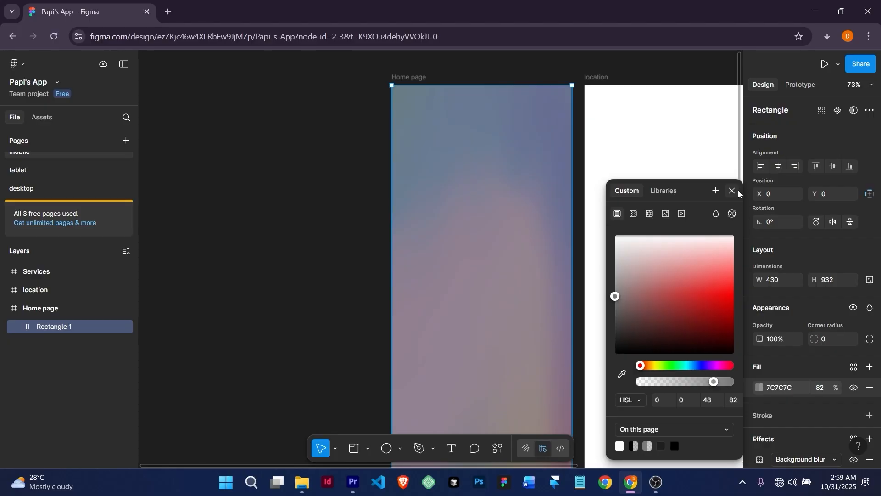
left_click(299, 121)
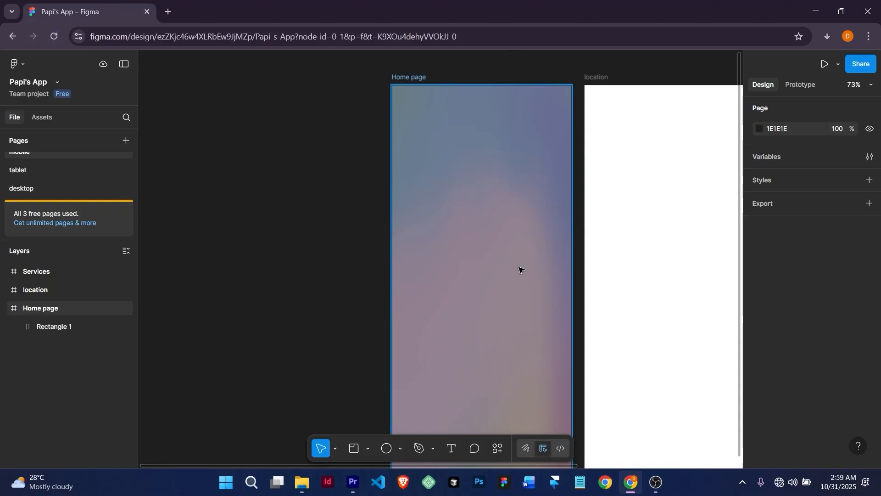
Draw a second rectangle about 251 × 386 around the middle of the Home page frame
key("shift+2")
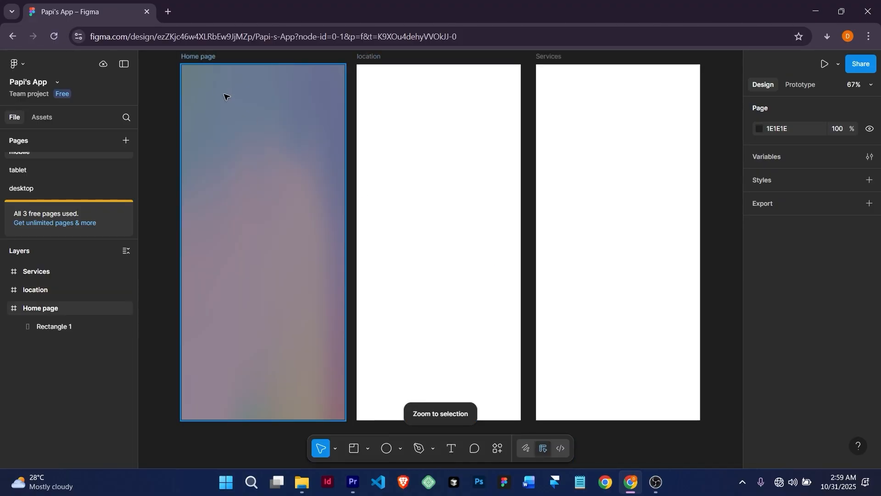
left_click(193, 57)
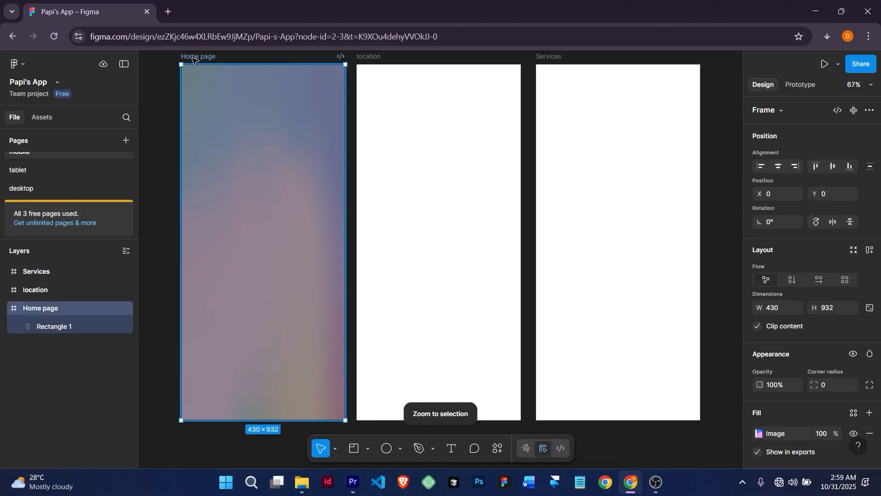
key("shift+2")
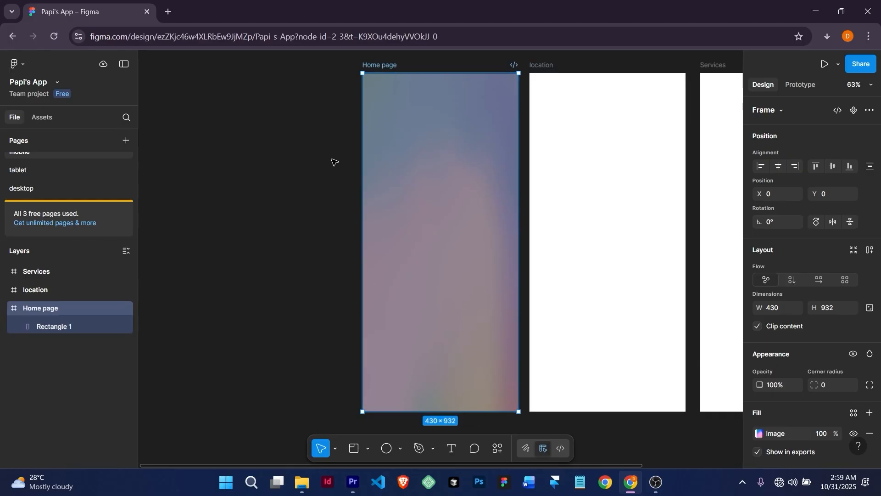
key("r")
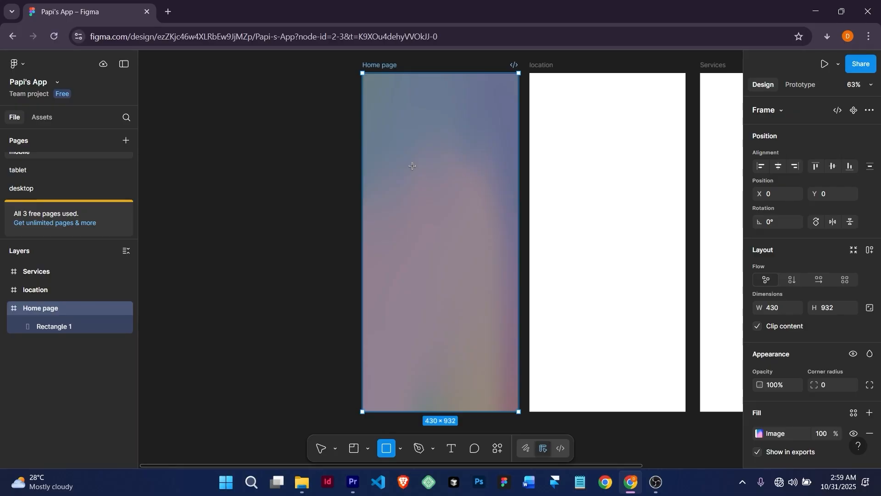
mouse_move(402, 172)
left_mouse_down()
mouse_move(485, 267)
mouse_move(493, 313)
left_mouse_up()
left_click(402, 448)
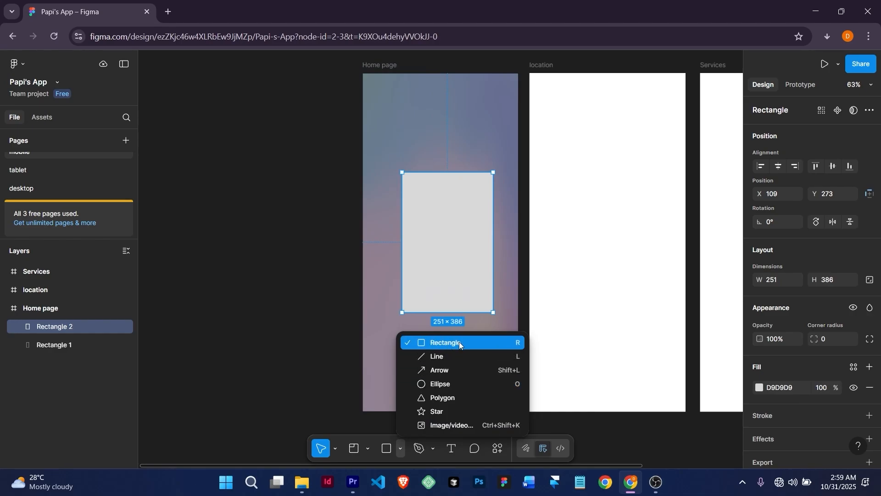
left_click(276, 282)
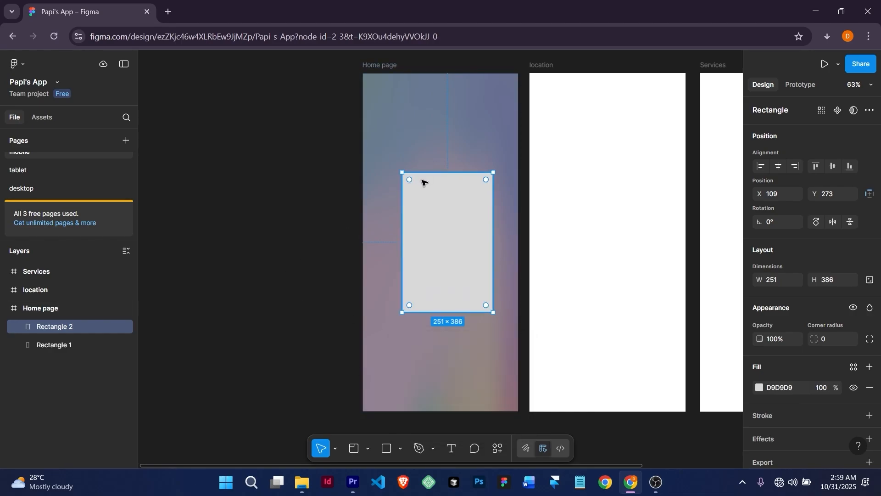
Round the new rectangle's corners with a radius of 12
scroll(422, 180, "up", 5)
left_click(837, 338)
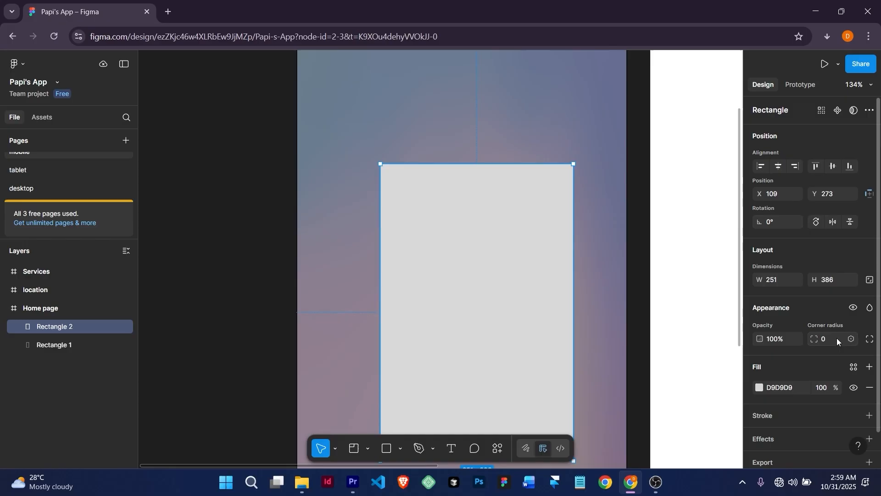
type("12")
key("Return")
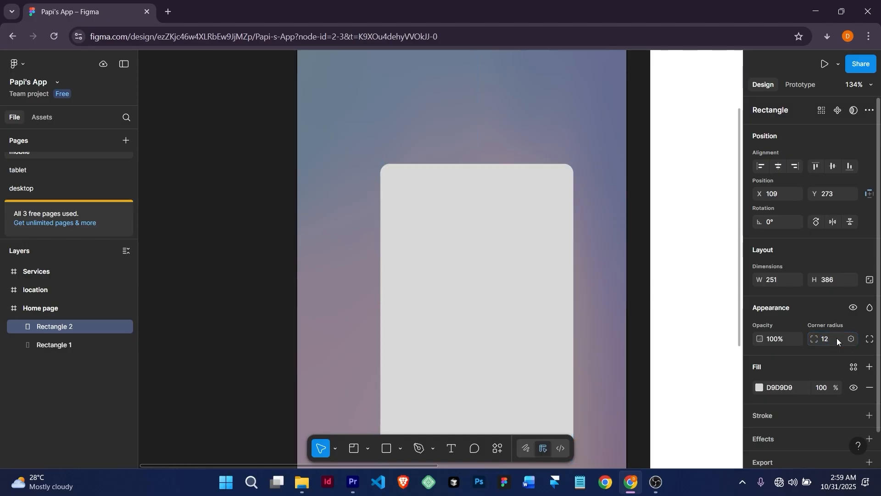
Shift the rounded rectangle to X 89 and increase its width to 280
scroll(483, 276, "down", 3)
mouse_move(487, 283)
left_mouse_down()
mouse_move(478, 280)
mouse_move(482, 266)
mouse_move(484, 301)
mouse_move(481, 284)
left_mouse_up()
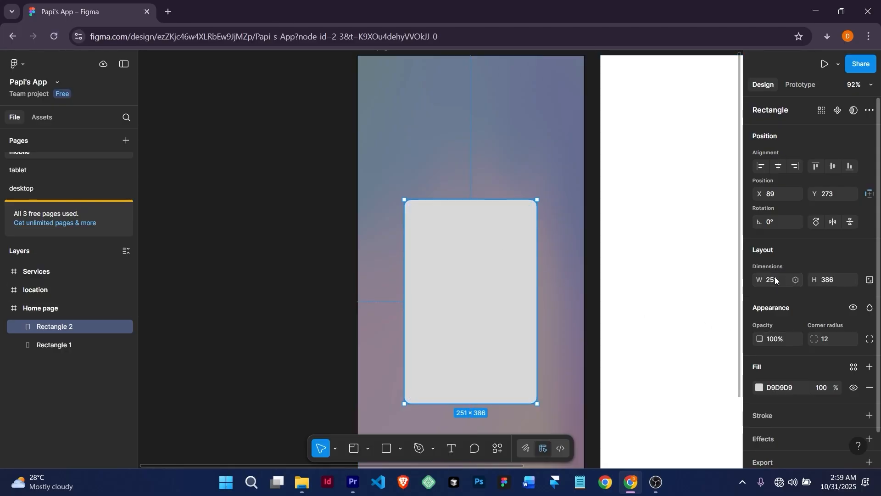
key("Up")
key("Up")
key("Up")
key("Up")
key("Up")
key("Up")
key("Up")
key("Up")
key("Up")
key("Up")
key("Up")
key("Up")
key("Up")
key("Up")
key("Up")
key("Up")
key("Up")
key("Up")
key("Up")
key("Up")
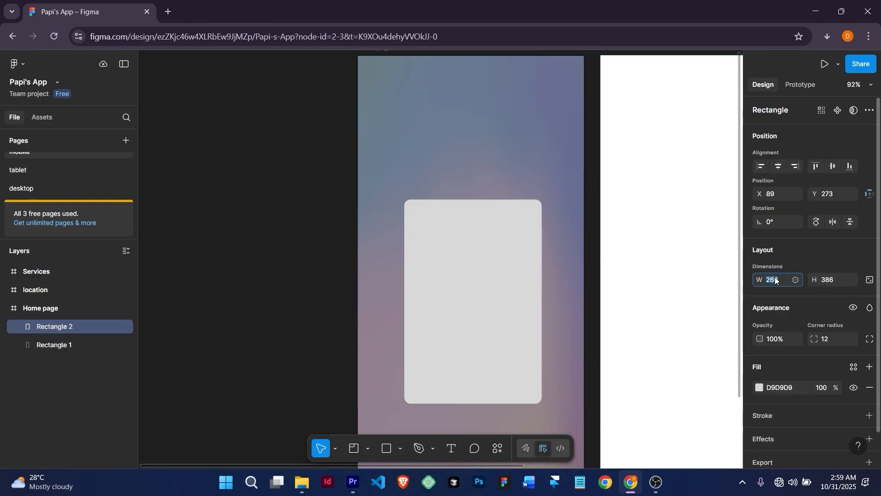
key("Up")
key("Up")
key("Up")
key("Up")
key("Up")
key("Up")
key("Up")
key("Up")
key("Up")
key("Up")
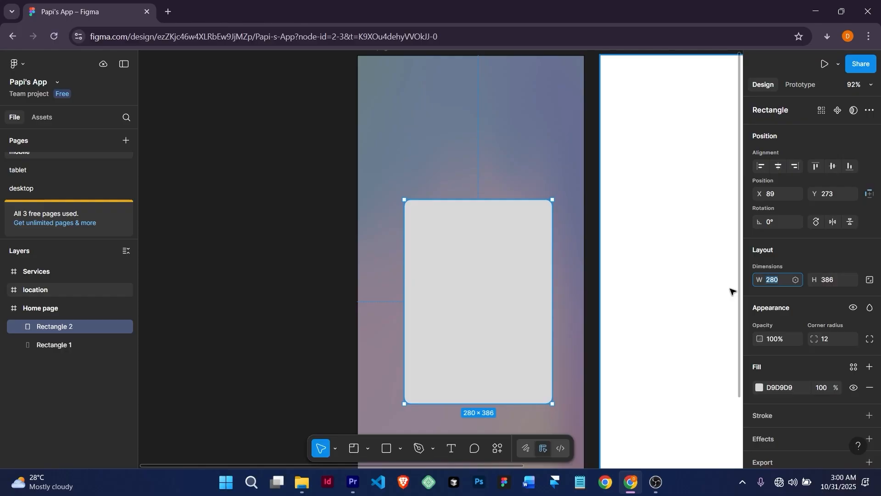
Align the rounded rectangle to the horizontal and vertical centers of the Home page frame, then move it off-center and realign it
left_click(773, 166)
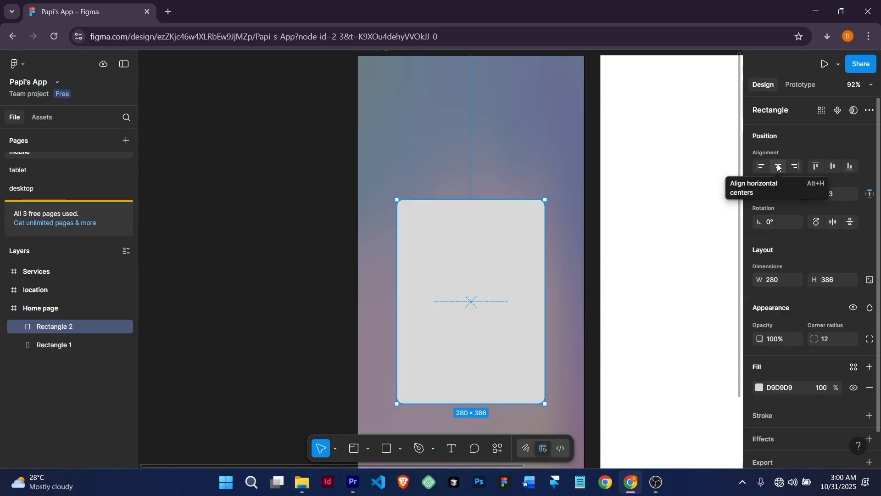
left_click(832, 166)
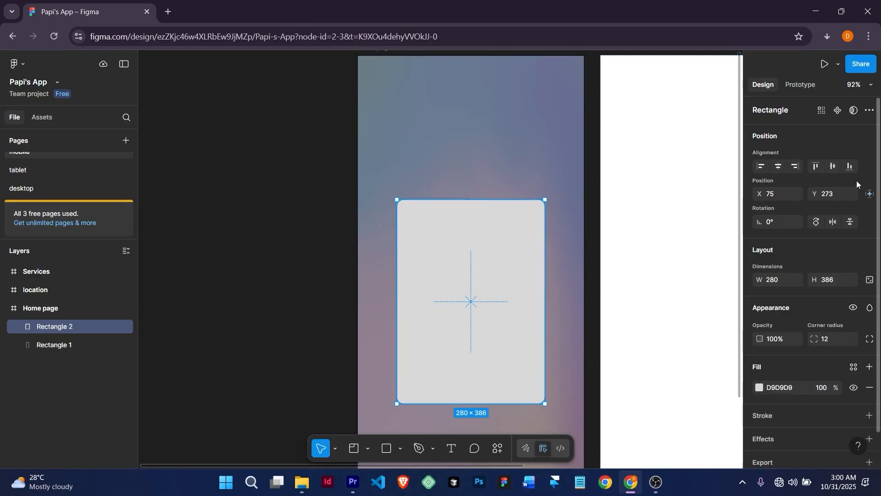
left_click_drag(486, 275, 508, 243)
left_click(832, 166)
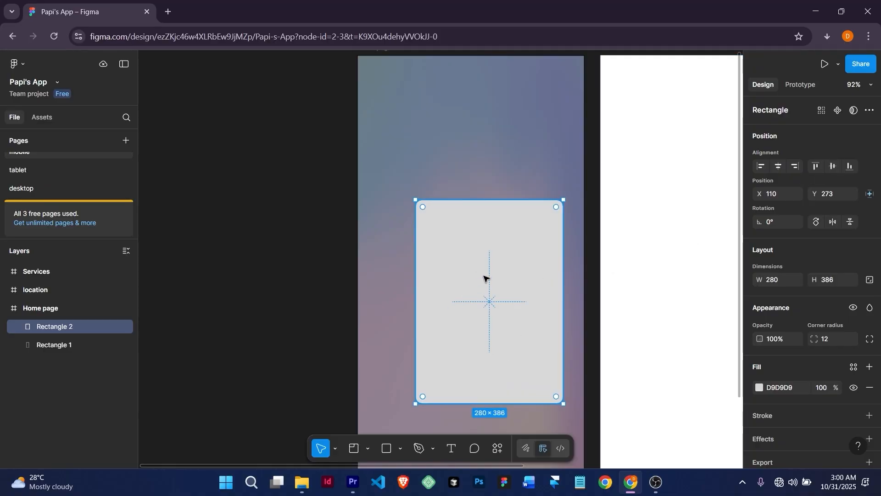
left_click(779, 166)
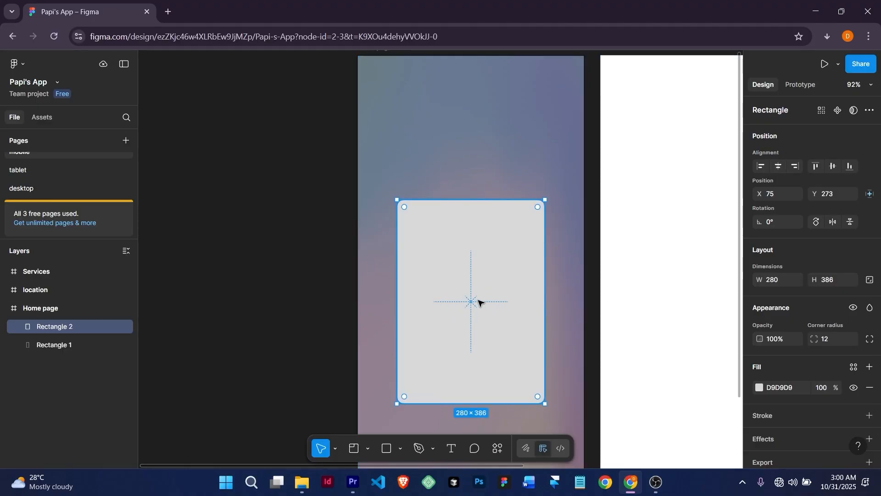
Fill the rounded rectangle with the blue-grey 687293 sampled from the Home page background above it
scroll(525, 315, "down", 3)
scroll(525, 314, "up", 3)
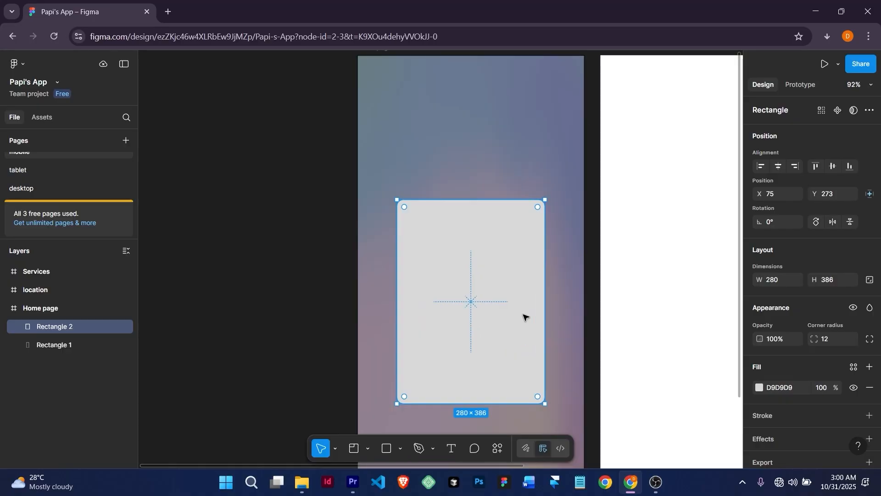
left_click(760, 387)
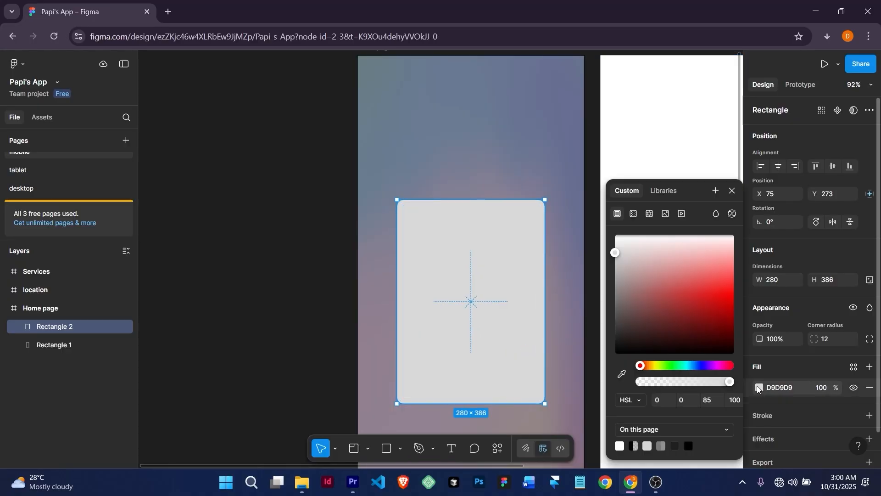
left_click(624, 374)
left_click(563, 142)
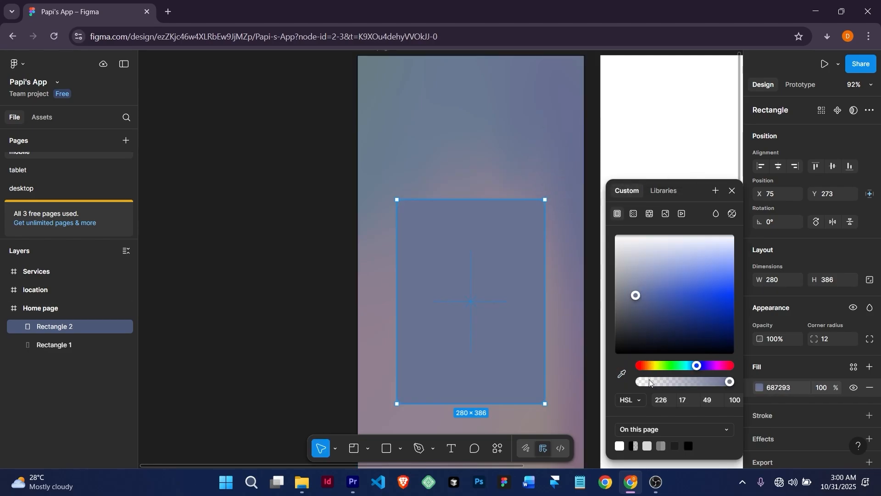
Set the HSL saturation of the card rectangle's fill to 11
left_click(629, 402)
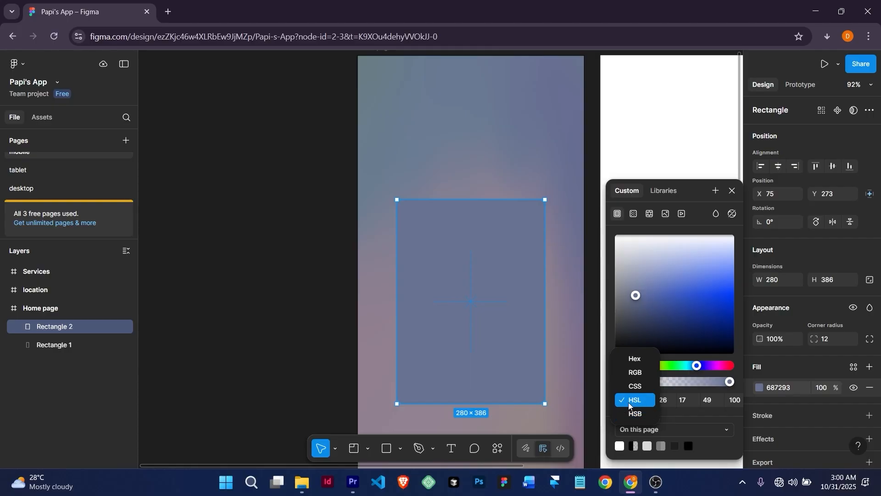
left_click(640, 401)
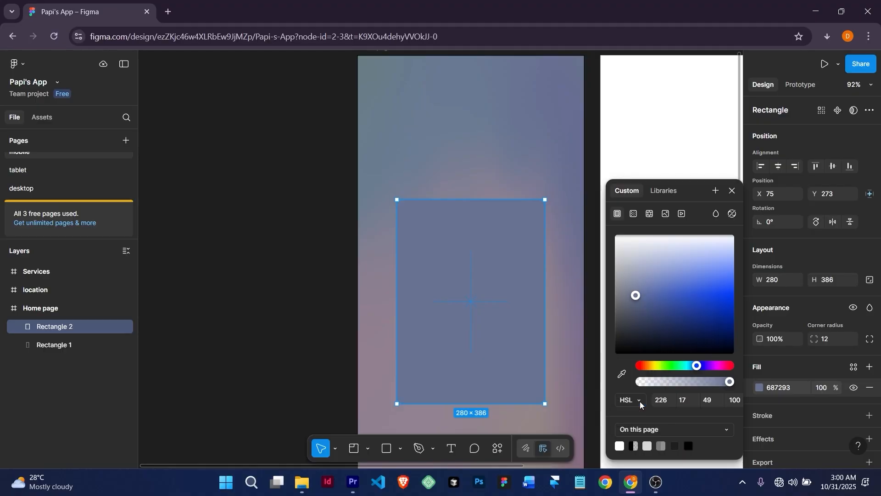
left_click(686, 398)
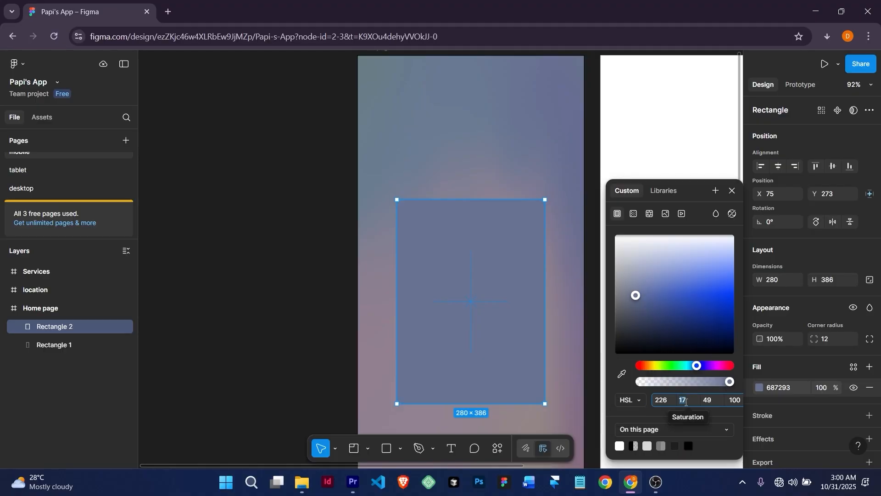
type("8")
key("Return")
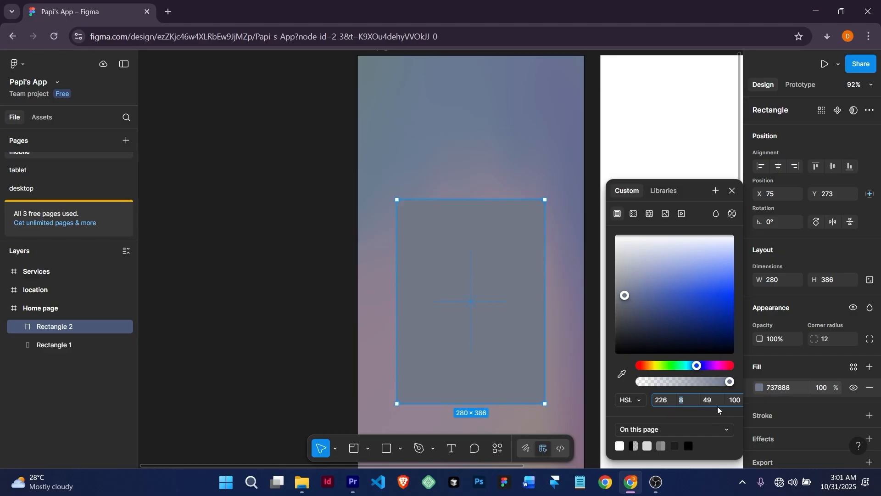
key("Up")
key("Up")
key("Up")
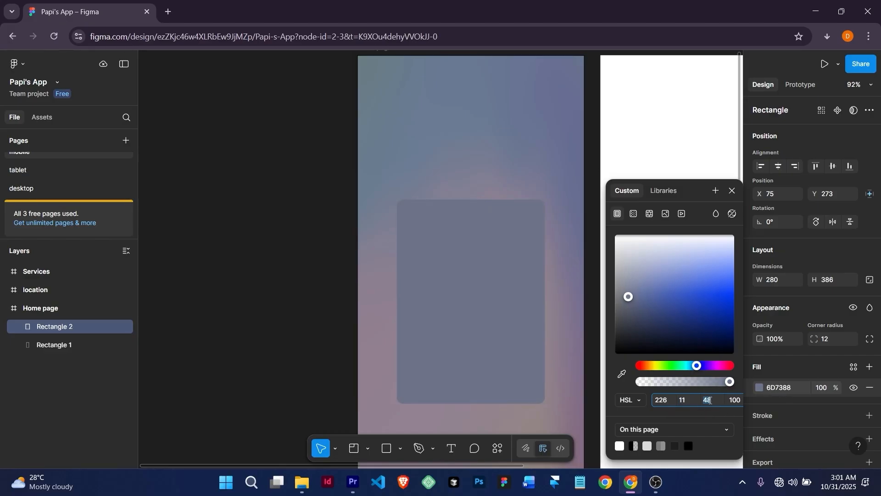
Darken the card rectangle's fill by lowering its HSL lightness to 17
key("Down")
key("Down")
key("Down")
key("Down")
key("Down")
key("Down")
key("Down")
key("Down")
key("Down")
key("Down")
key("Down")
key("Down")
key("Down")
key("Down")
key("Down")
key("Down")
key("Down")
key("Down")
key("Down")
key("Down")
key("Down")
key("Down")
key("Down")
key("Down")
key("Down")
key("Down")
key("Down")
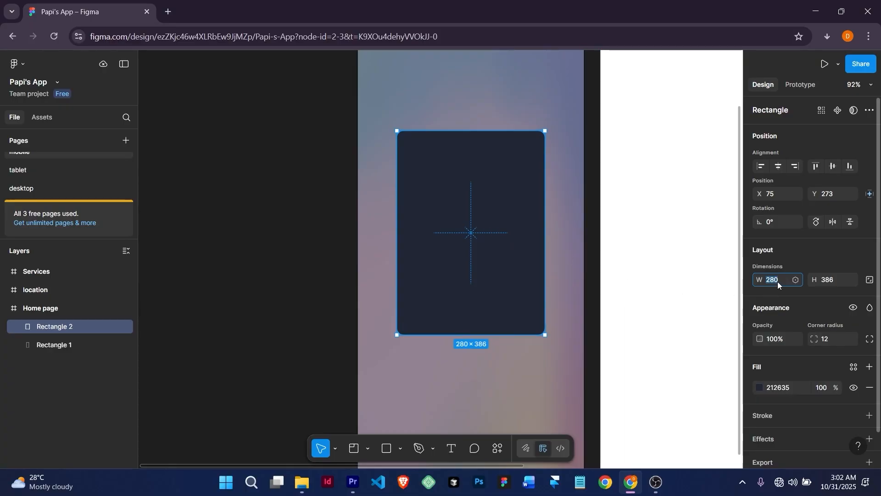
Reopen the card rectangle's fill colour and reduce its HSL lightness to 11
left_click(836, 279)
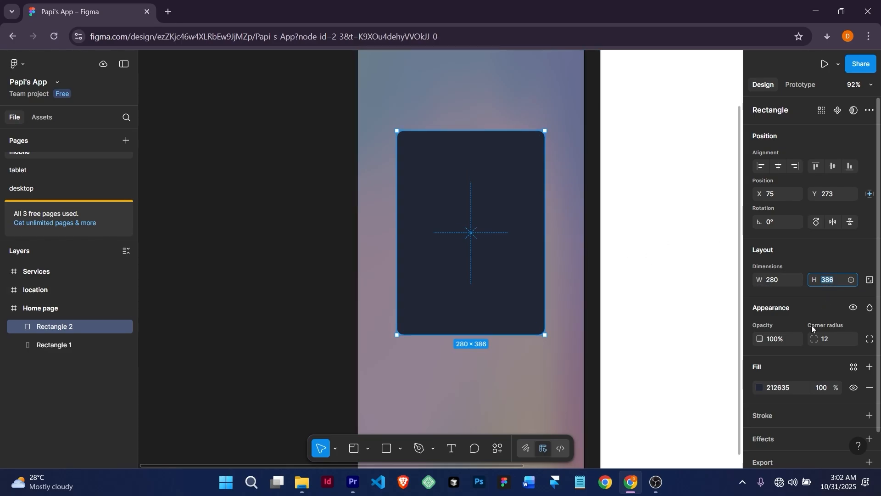
left_click(795, 390)
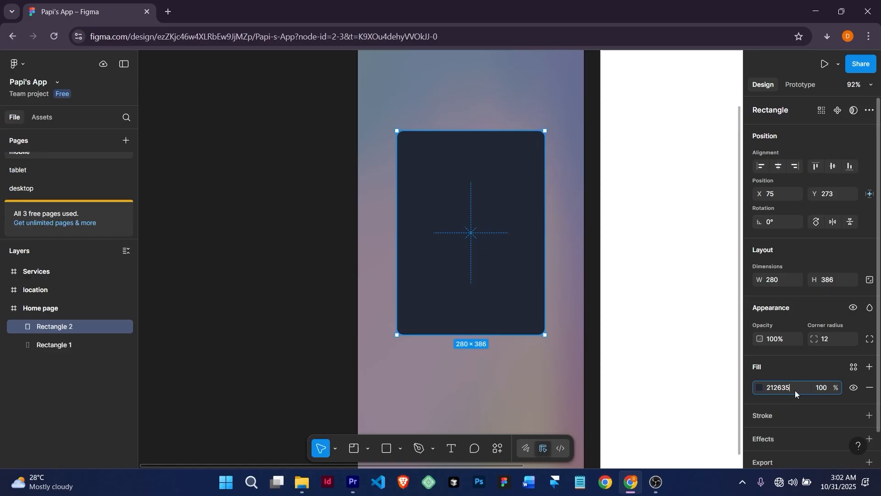
left_click(761, 389)
left_click(714, 398)
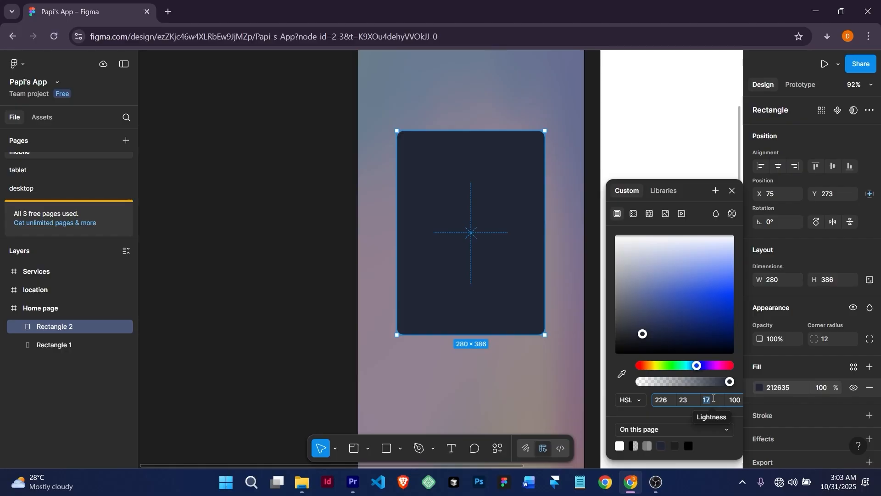
type("12")
key("Return")
key("Down")
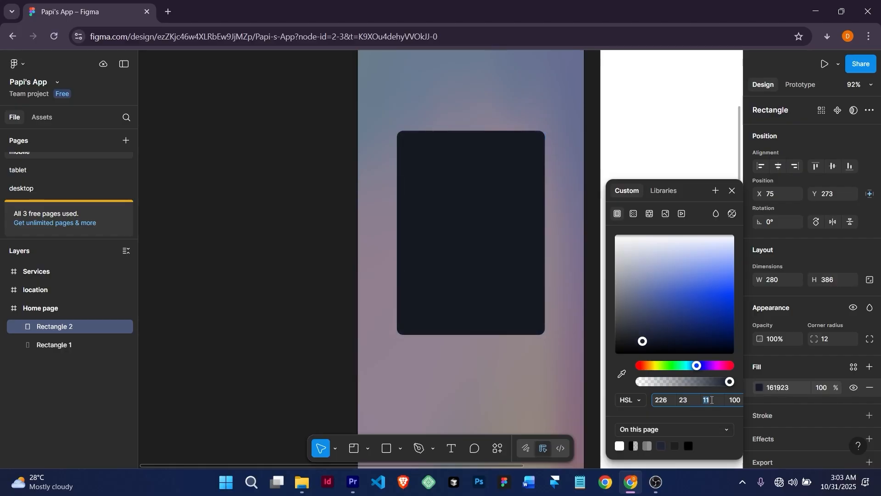
Adjust the card rectangle's fill saturation to 17 for the dark colour 171921, and deselect the rectangle
left_click(688, 401)
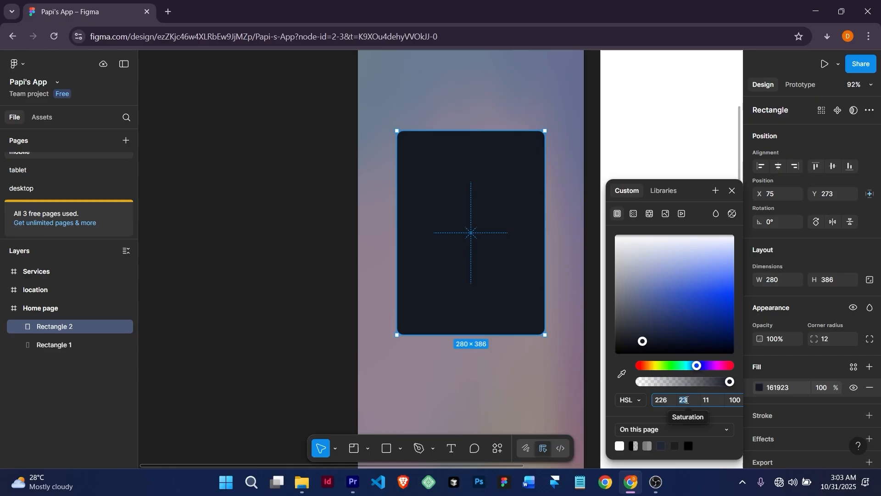
key("Down")
key("Down")
key("Down")
key("Down")
key("Down")
key("Down")
key("Down")
key("Down")
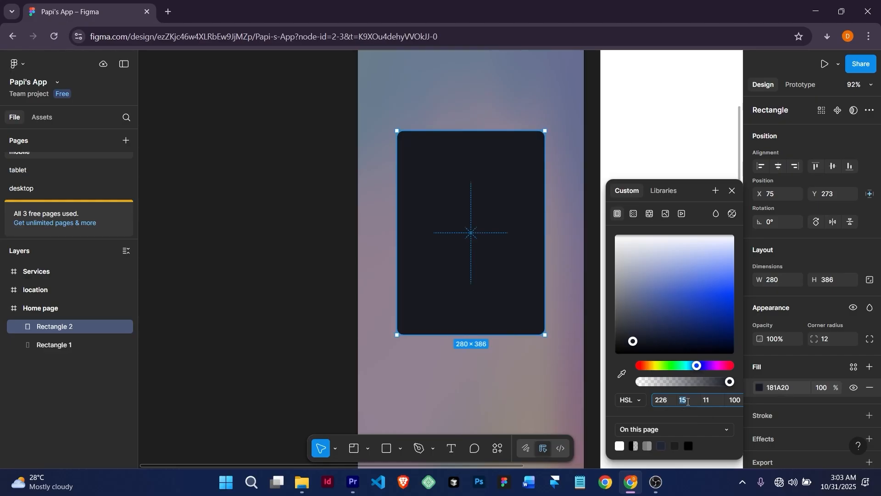
key("Up")
key("Up")
left_click(248, 167)
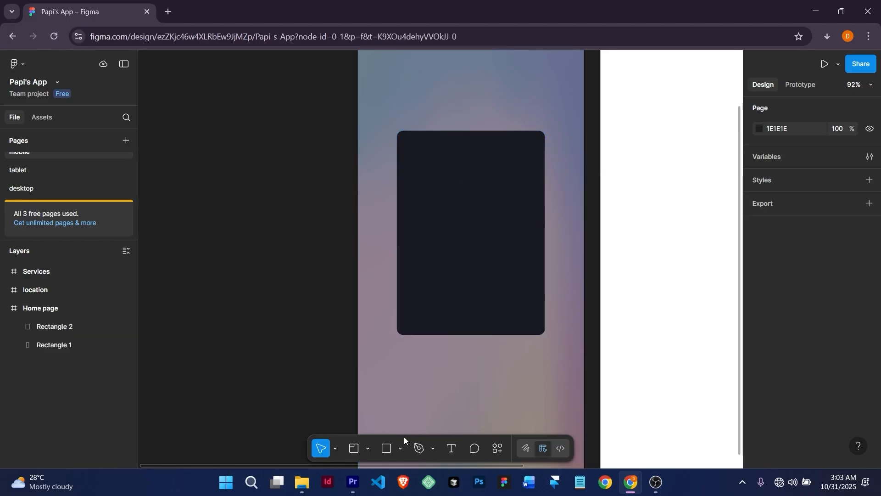
Draw a circle of about 85 × 85 with the Ellipse tool in the upper part of the dark card rectangle
key("o")
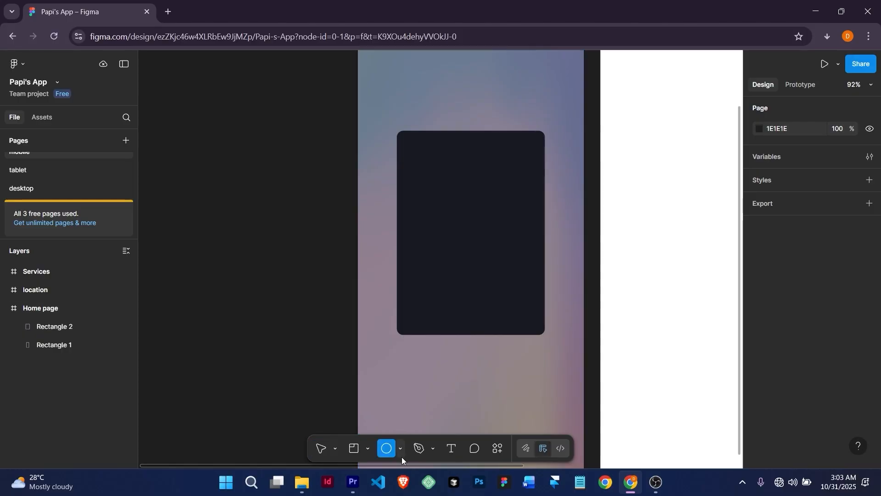
left_click(401, 446)
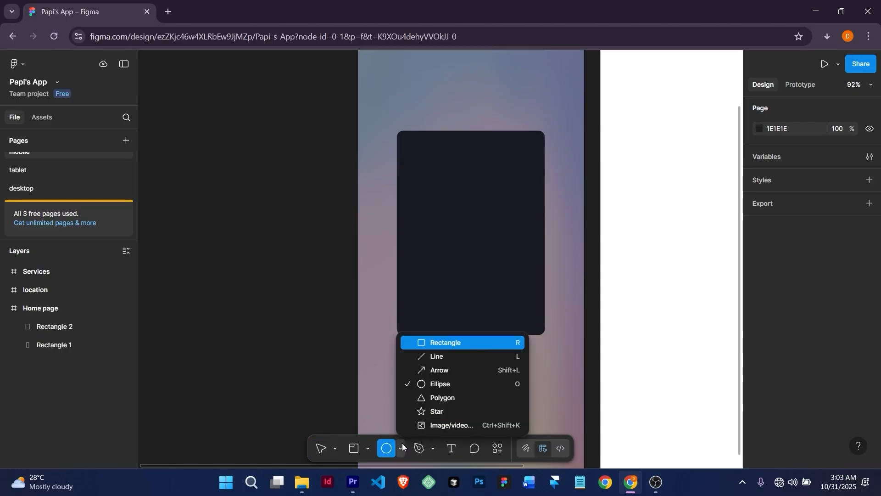
left_click(442, 386)
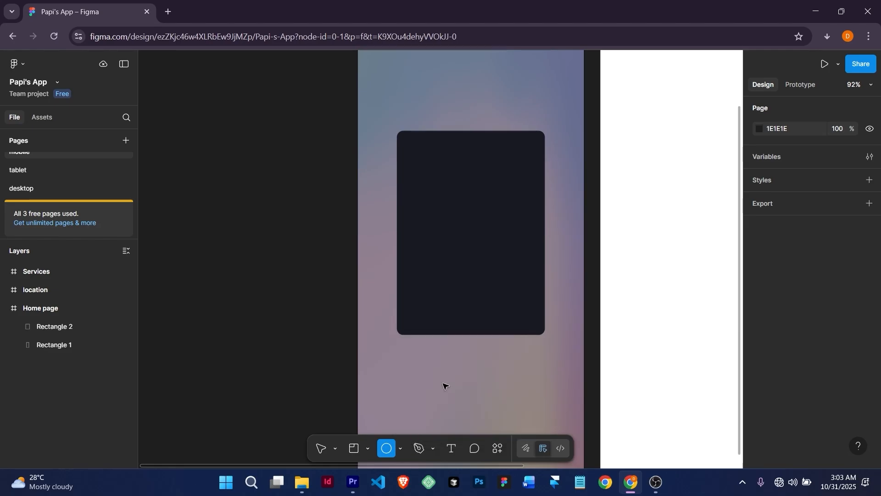
scroll(454, 186, "up", 2)
scroll(454, 187, "down", 1)
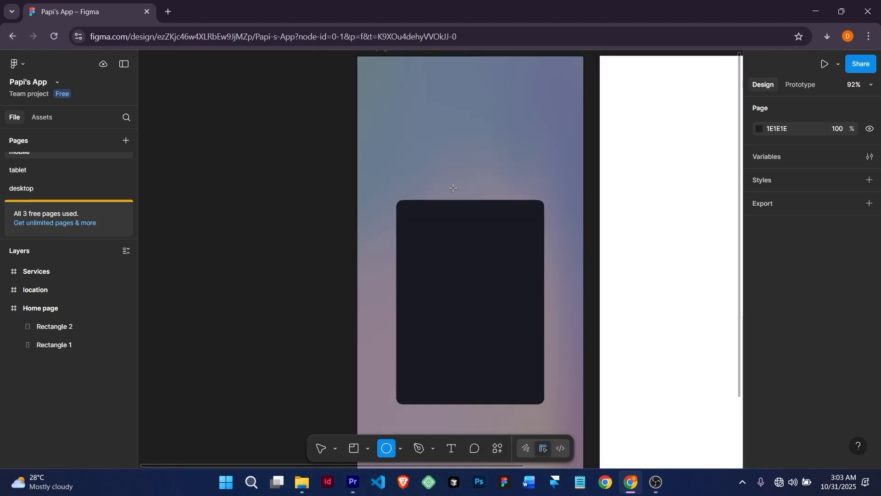
key("v")
left_click(443, 272)
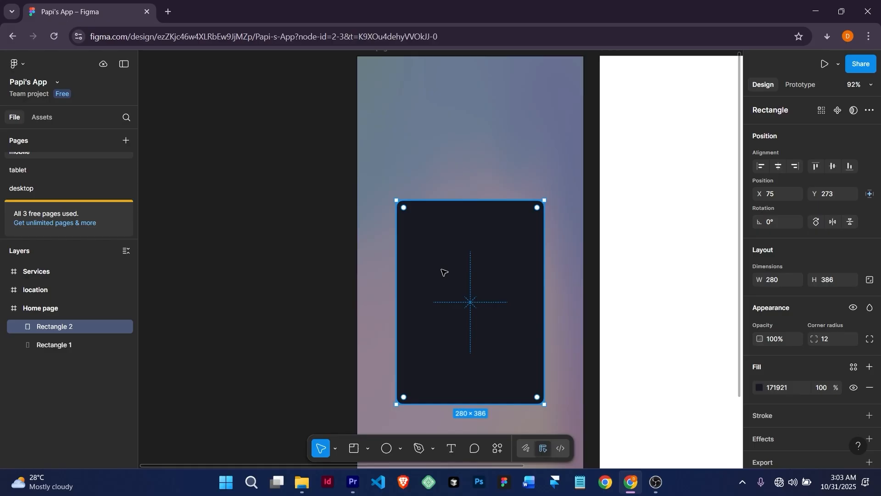
key("shift+2")
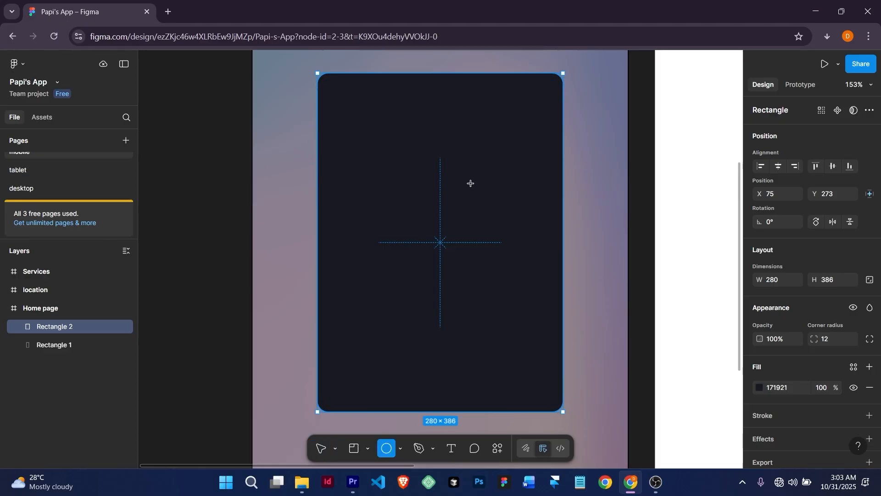
key("o")
left_click_drag(396, 128, 472, 200)
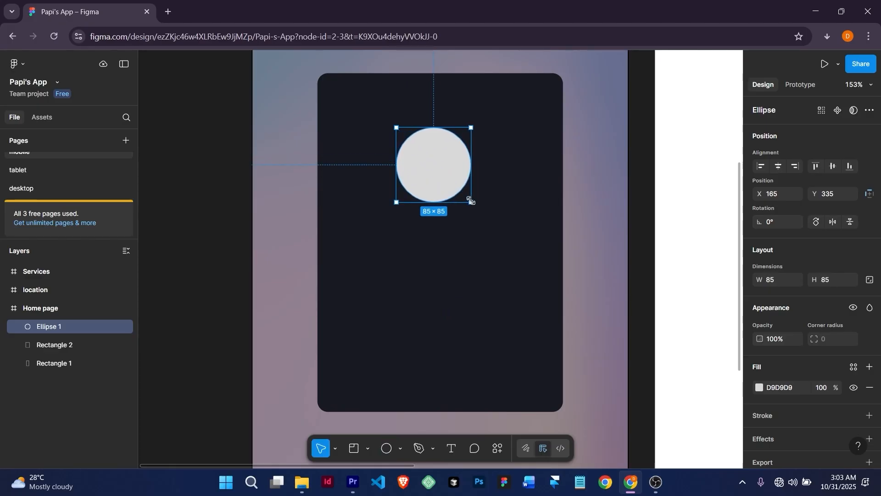
Try to resize the circle from its corner with the Move tool, and undo the change
left_click(335, 449)
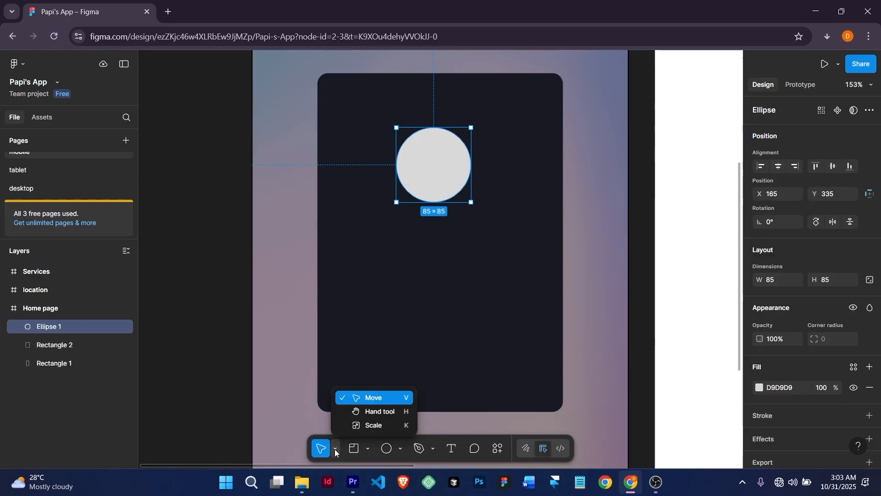
left_click(470, 203)
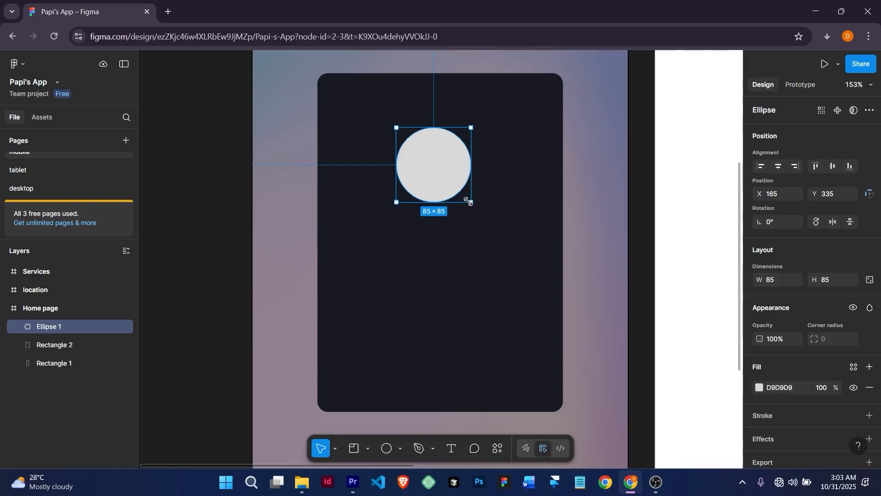
mouse_move(468, 201)
left_mouse_down()
mouse_move(448, 181)
mouse_move(473, 204)
mouse_move(471, 171)
mouse_move(473, 202)
mouse_move(474, 191)
left_mouse_up()
key("ctrl+z")
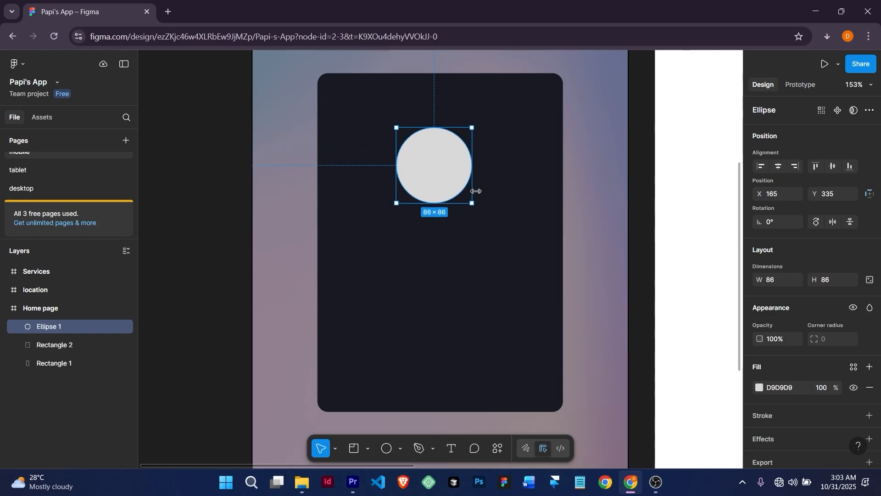
Shrink the circle proportionally to about 55 × 55 with the Scale tool, and return to the Move tool
left_click(335, 449)
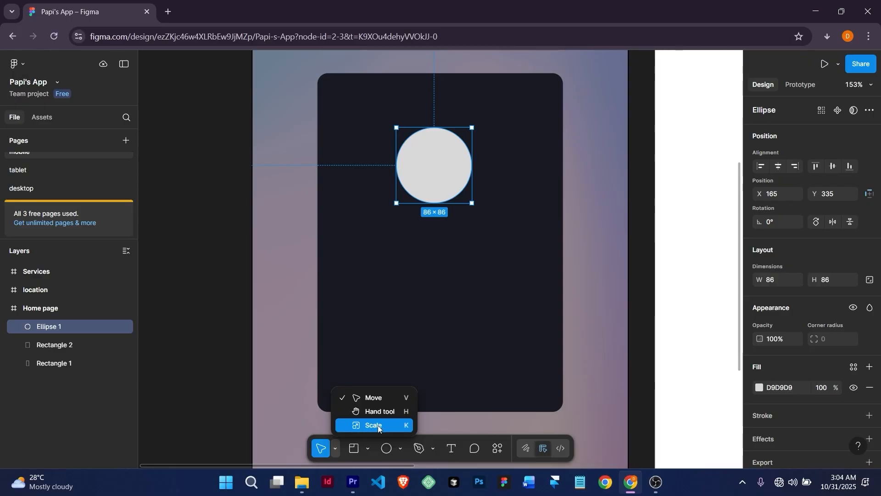
left_click(378, 427)
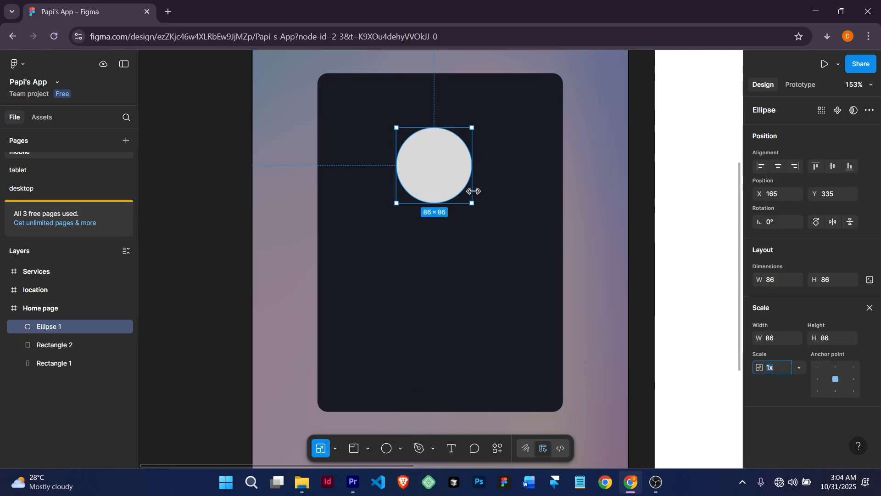
left_click_drag(472, 202, 445, 159)
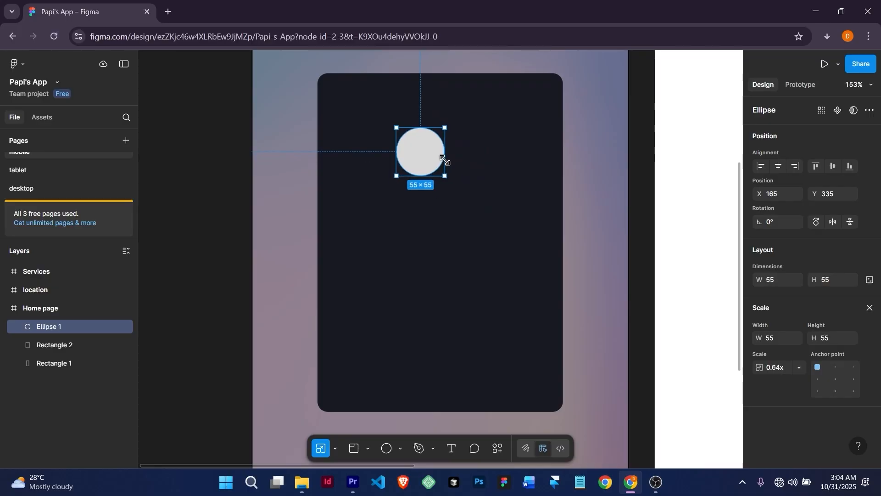
left_click(338, 449)
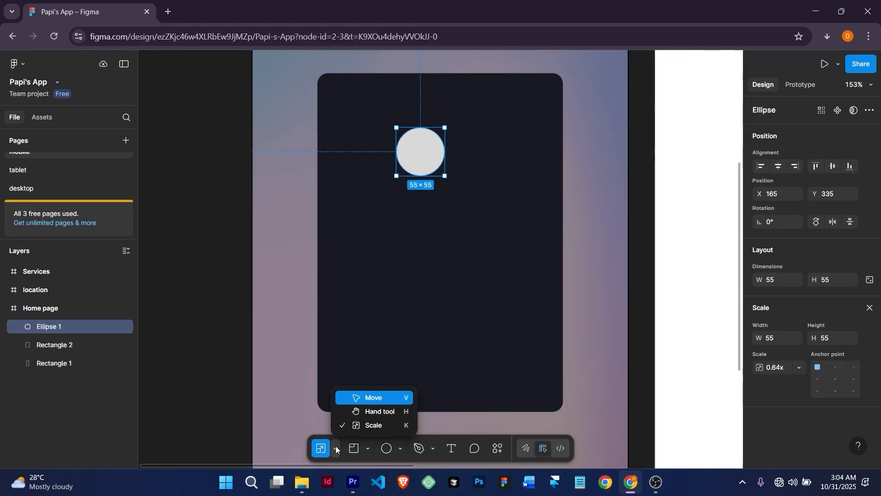
left_click(370, 399)
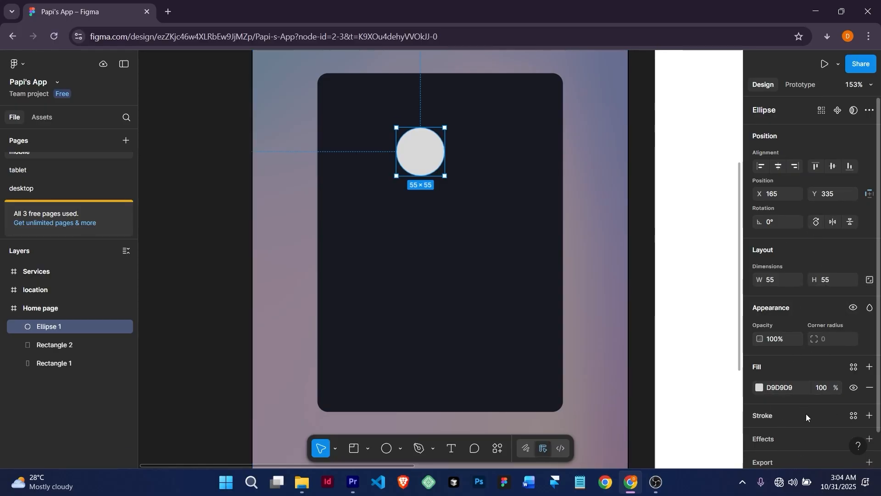
left_click(337, 448)
left_click(369, 426)
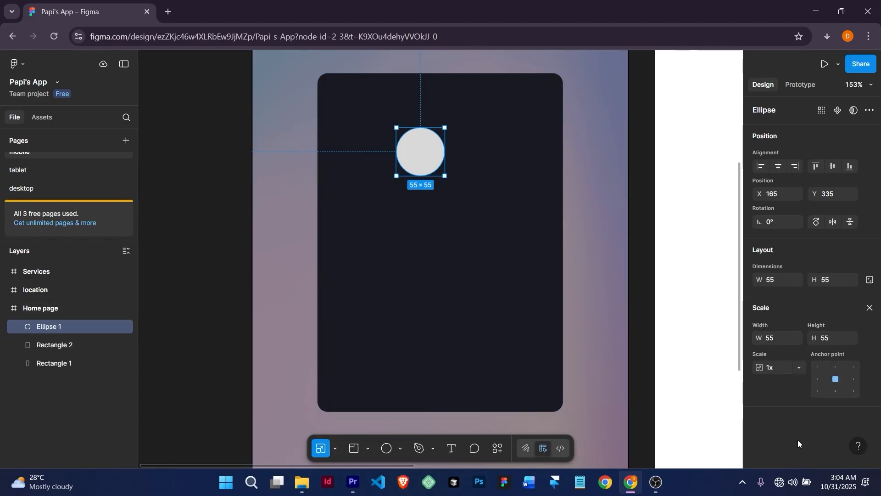
left_click(335, 449)
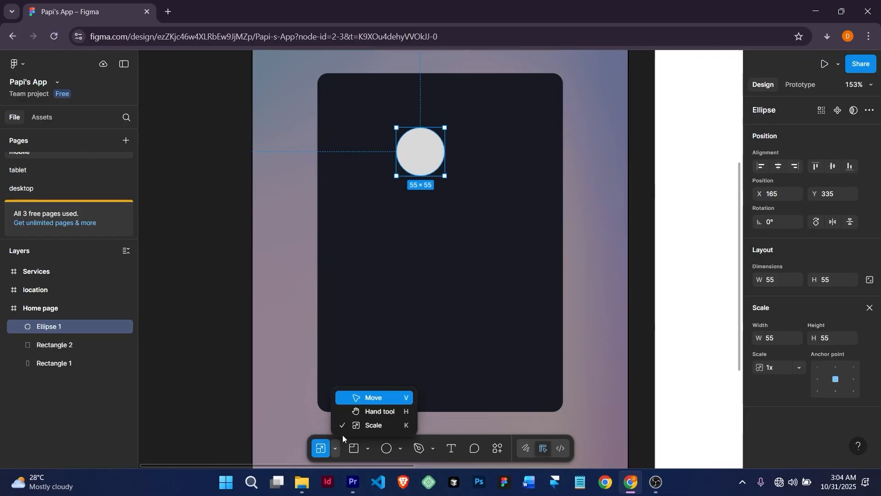
left_click(363, 400)
scroll(803, 348, "down", 1)
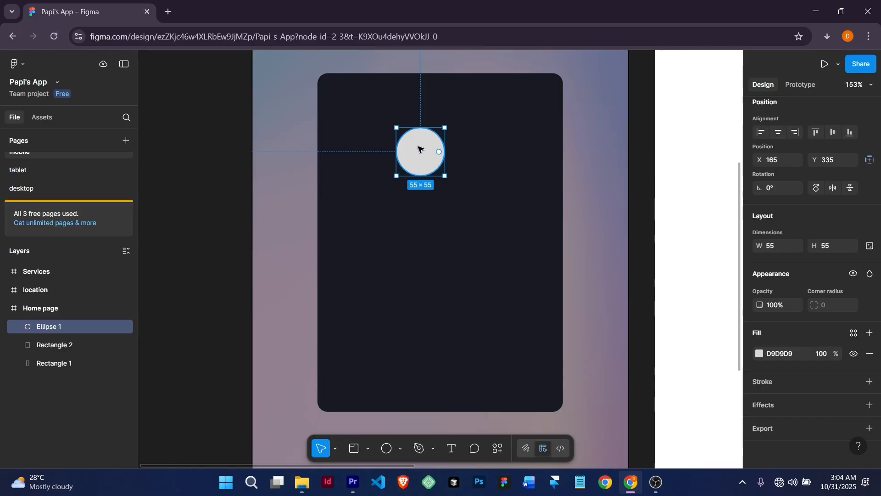
double_click(435, 146)
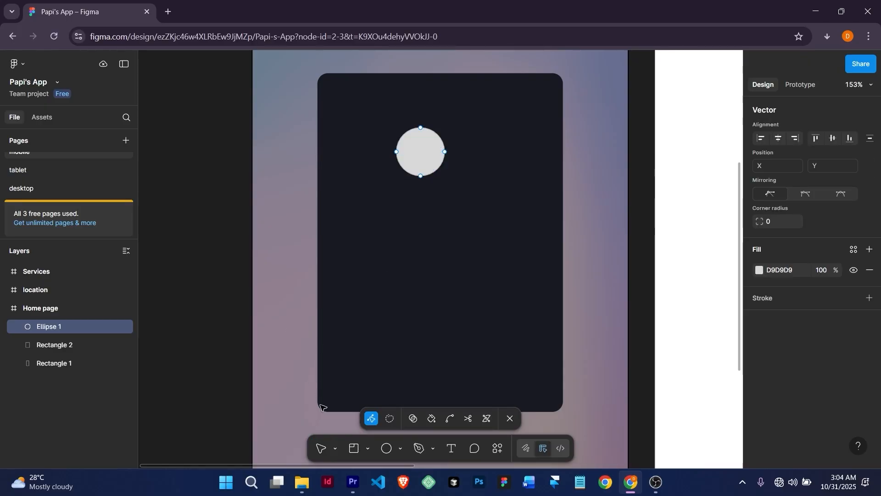
left_click(328, 449)
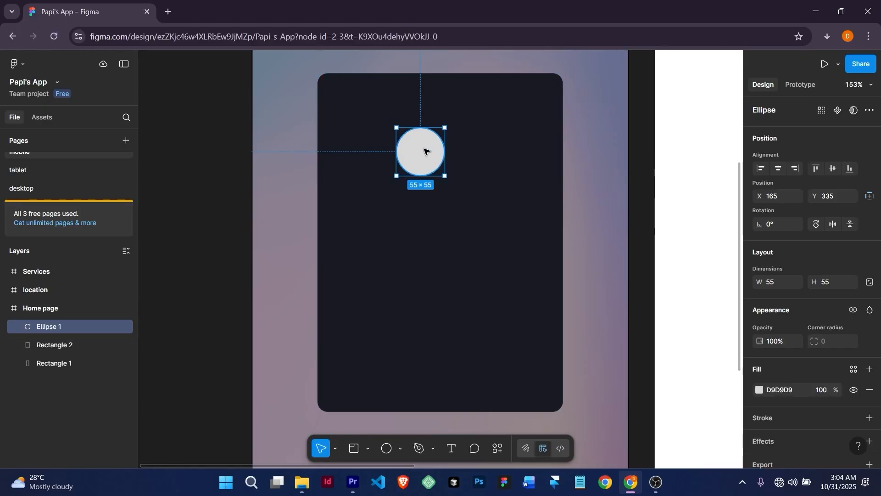
Move the circle up to about Y 319 near the card's upper edge and align its horizontal centre
left_click_drag(423, 152, 442, 137)
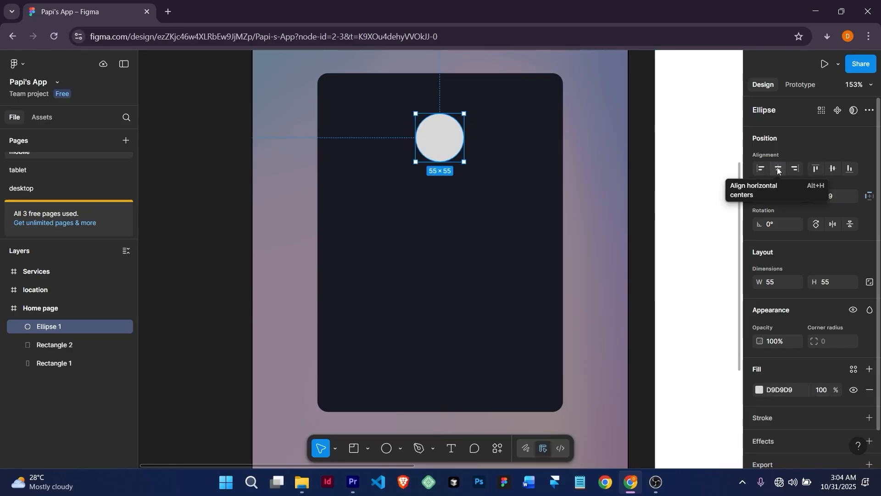
left_click(779, 170)
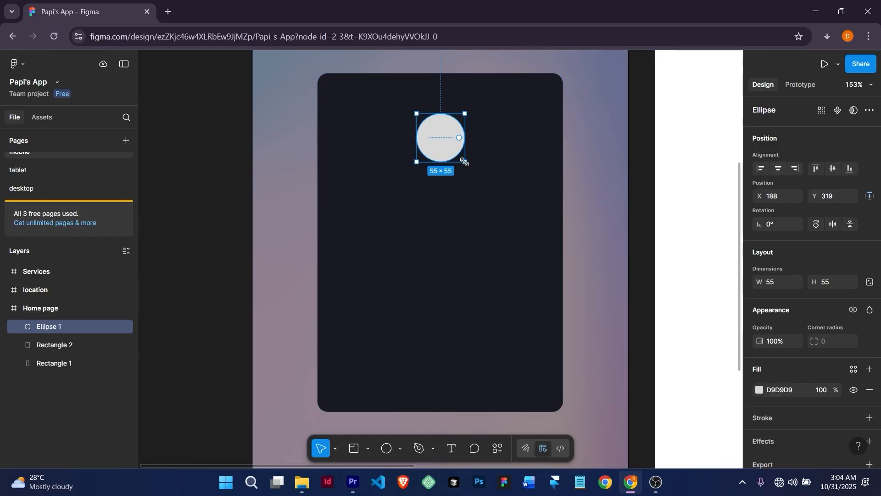
Shrink the circle proportionally to about 42 × 42 with the Scale tool, and return to the Move tool
key("k")
left_click_drag(465, 162, 444, 130)
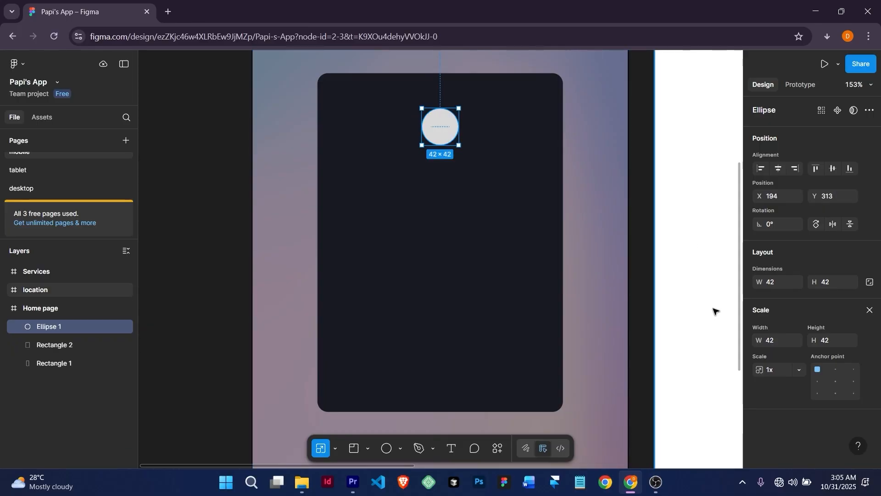
key("v")
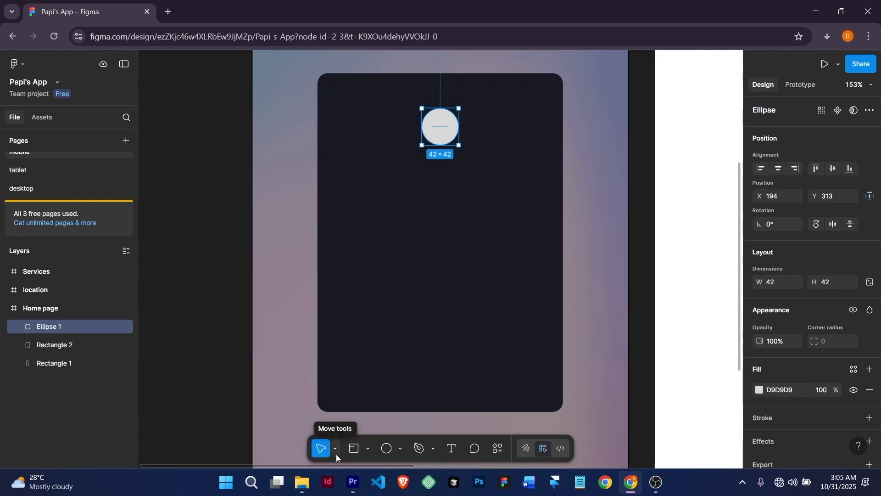
Sample the dark card's colour 171921 as the circle's fill with the eyedropper
left_click(760, 390)
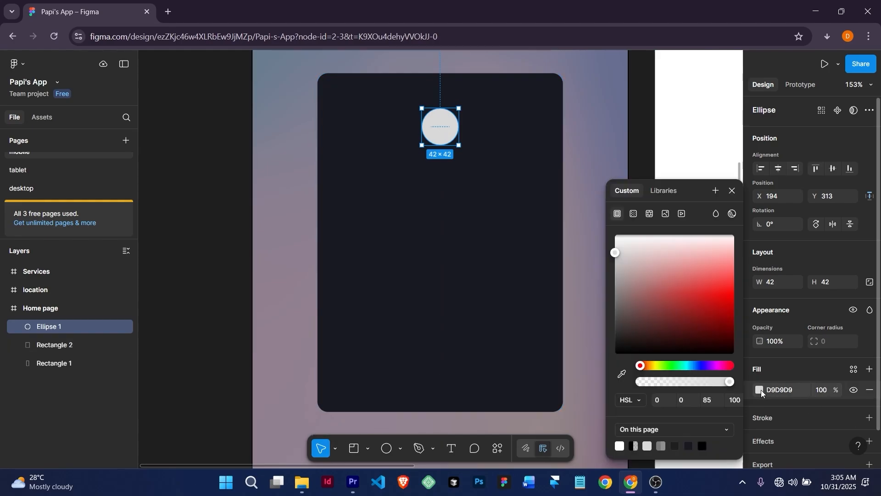
left_click(623, 374)
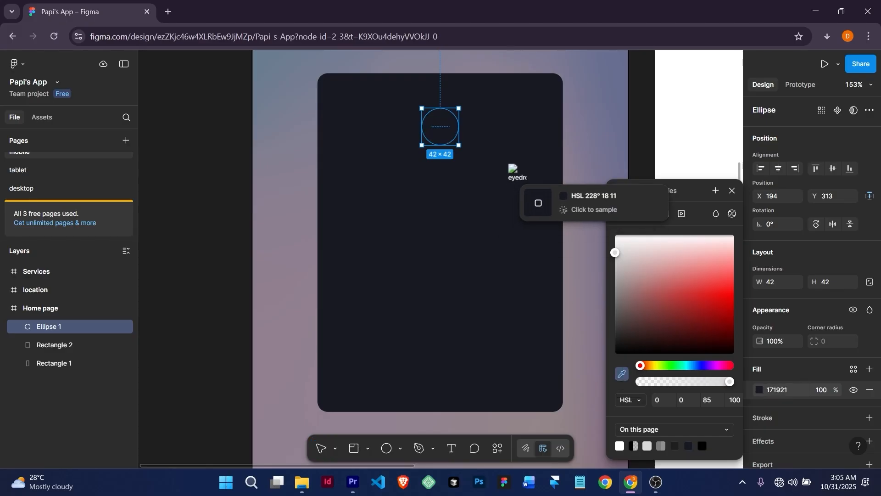
left_click(537, 200)
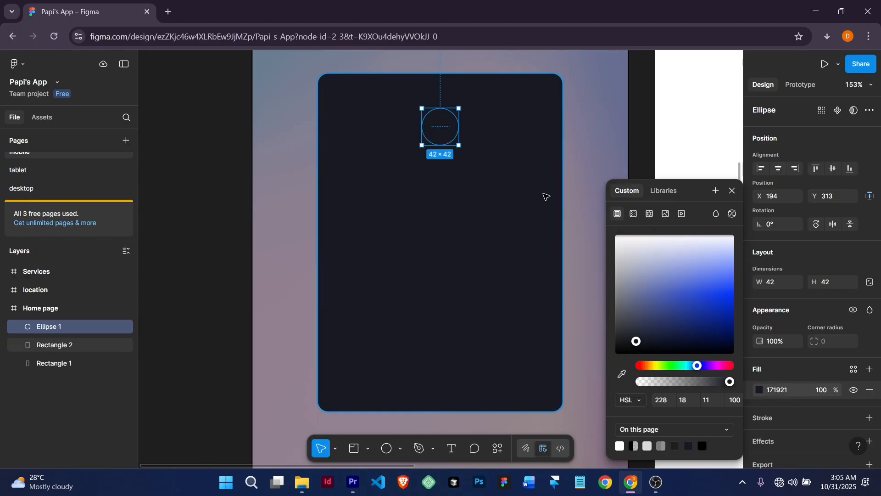
Raise the HSL saturation of the circle's fill to 53
left_click(692, 402)
key("Up")
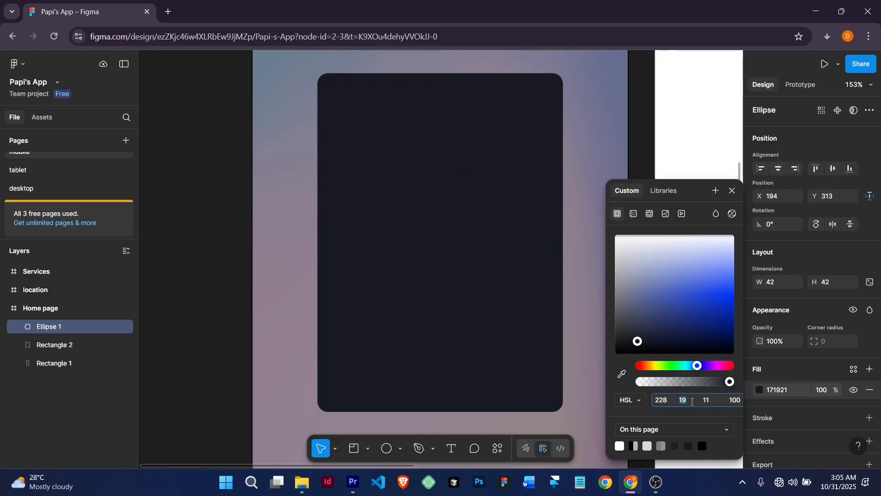
key("Up")
key("Up")
key("Up")
key("Up")
key("Up")
key("Up")
key("Up")
key("Up")
key("Up")
key("Up")
key("Up")
key("Up")
key("Up")
key("Up")
key("Up")
key("Up")
key("Up")
key("Up")
key("Up")
key("Up")
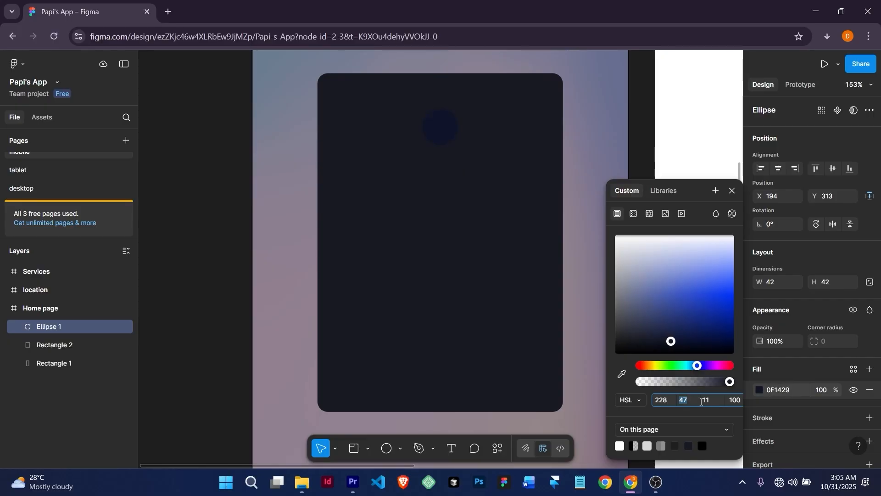
key("Up")
key("Up")
key("Up")
key("Up")
key("Up")
key("Up")
Raise the HSL lightness of the circle's fill to about 38 for a medium blue, and close the colour picker
left_click(711, 401)
key("Up")
key("Up")
key("Up")
key("Up")
key("Up")
key("Up")
key("Up")
key("Up")
key("Up")
key("Up")
key("Up")
key("Up")
key("Up")
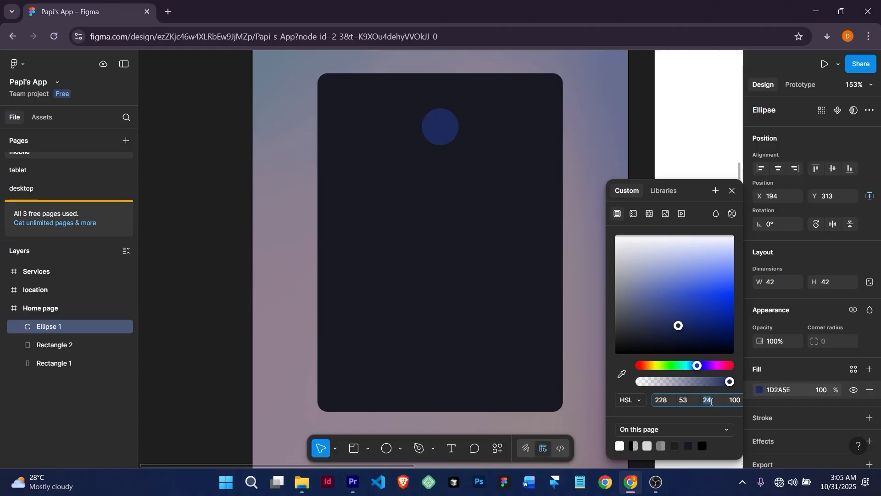
key("Up")
key("Up")
key("Up")
key("Up")
key("Up")
key("Up")
key("Up")
key("Up")
key("Up")
key("Up")
key("Up")
key("Up")
key("Up")
key("Up")
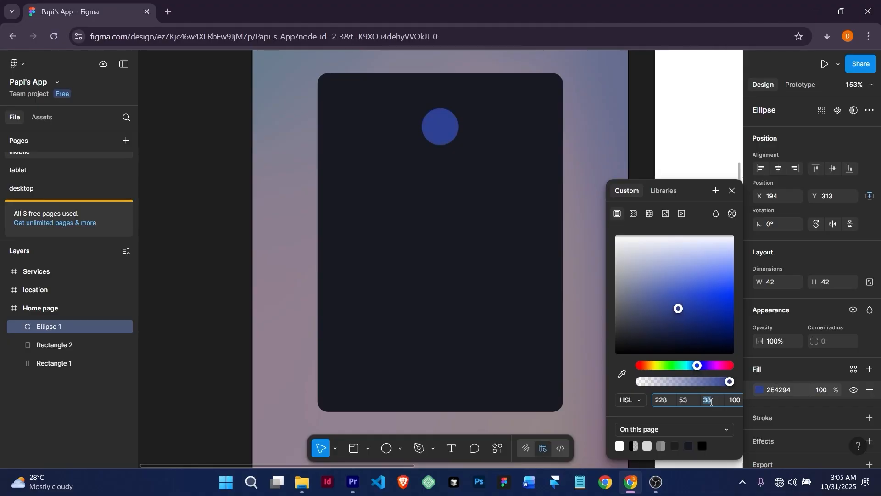
key("Down")
left_click(732, 192)
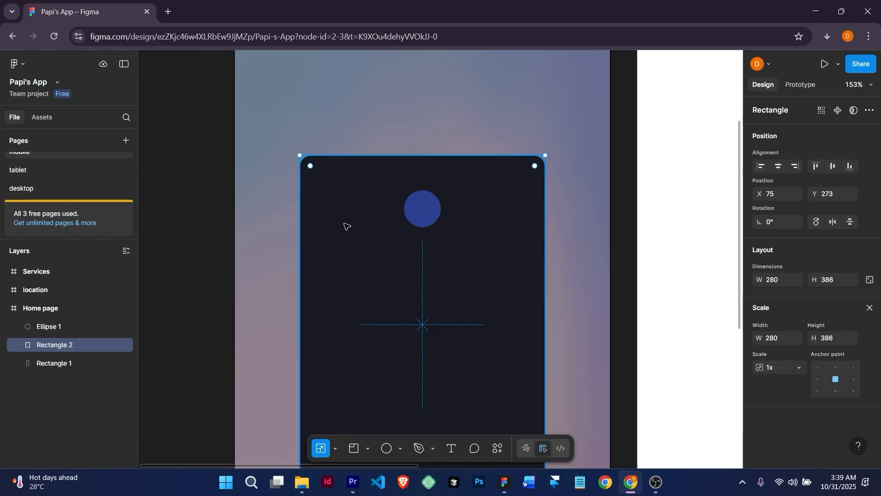
Find the QuickFill plugin through the plugin search, run it, and move its window off the dark card's centre
left_click(24, 65)
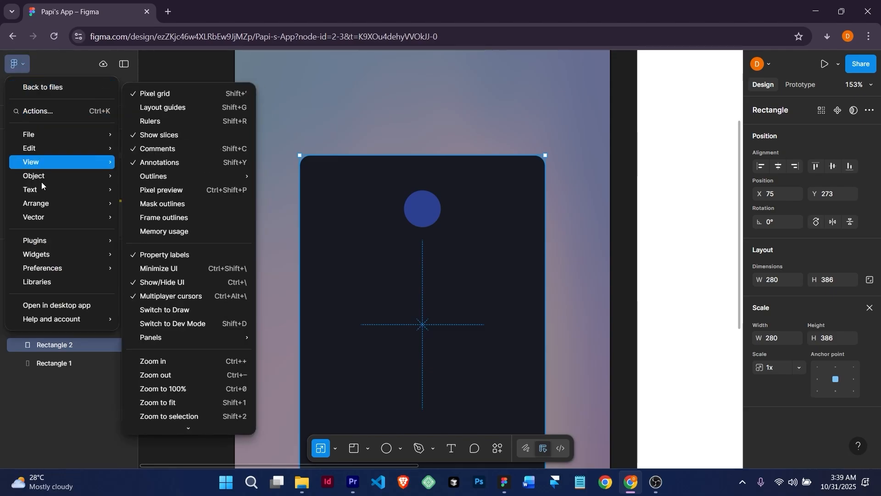
mouse_move(42, 226)
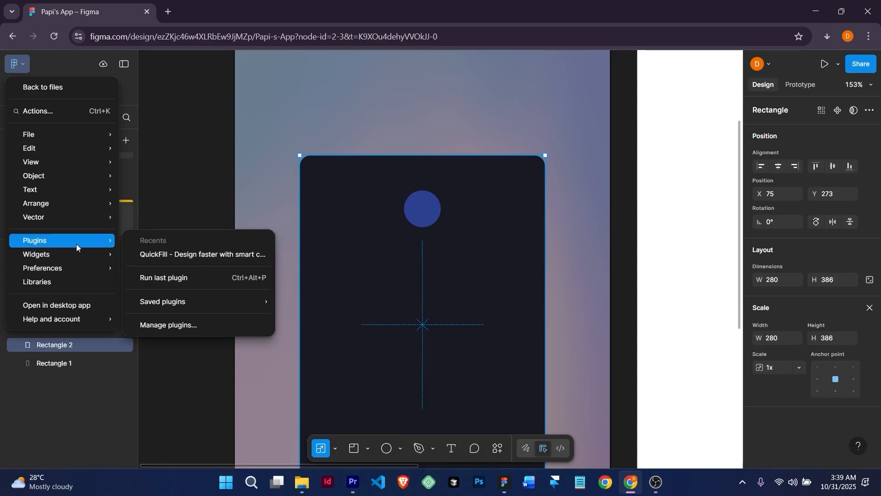
left_click(180, 324)
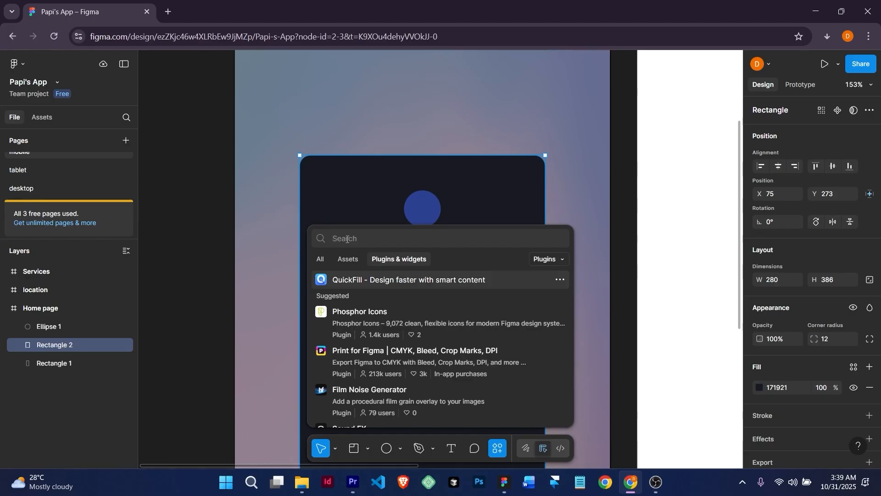
type("quill")
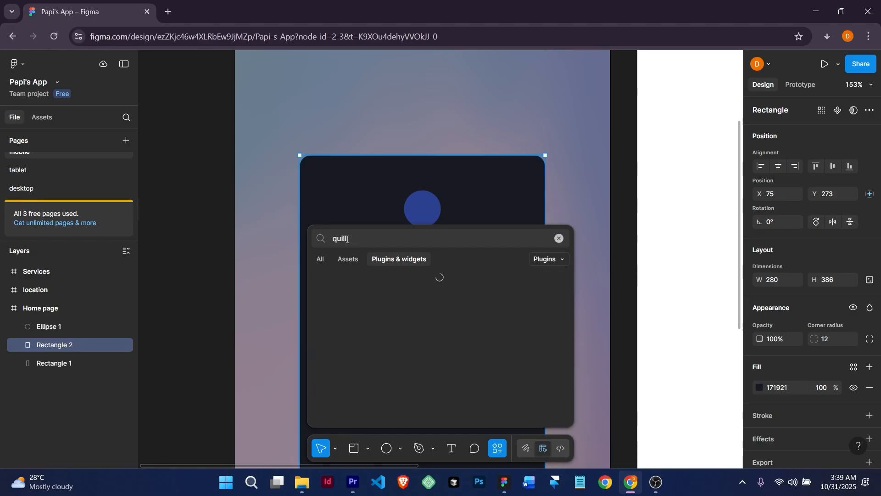
key("BackSpace")
key("BackSpace")
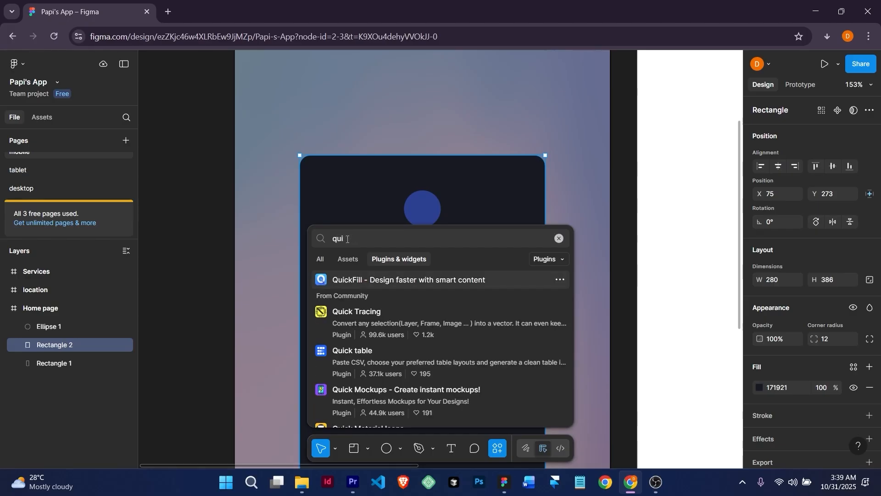
type("kr")
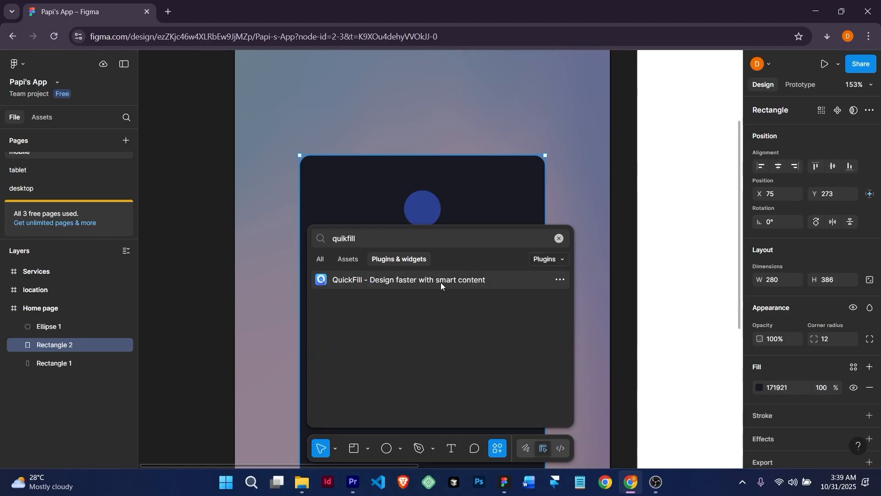
left_click(440, 281)
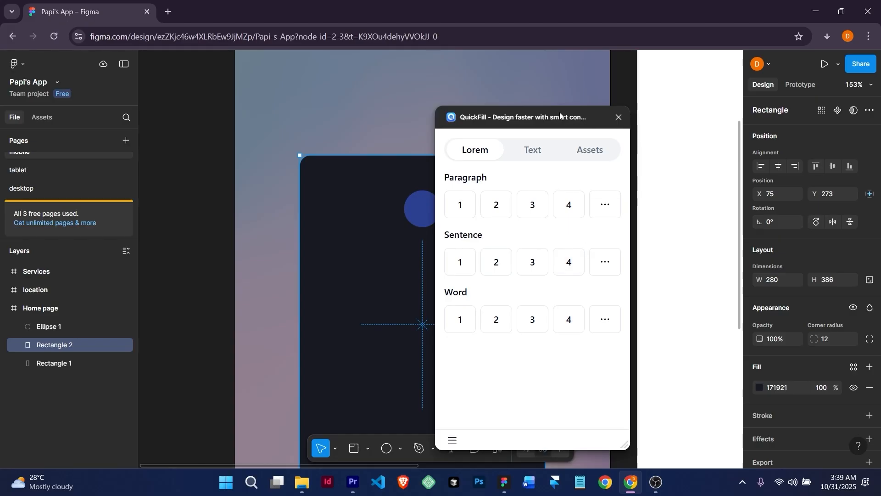
left_click_drag(560, 112, 278, 96)
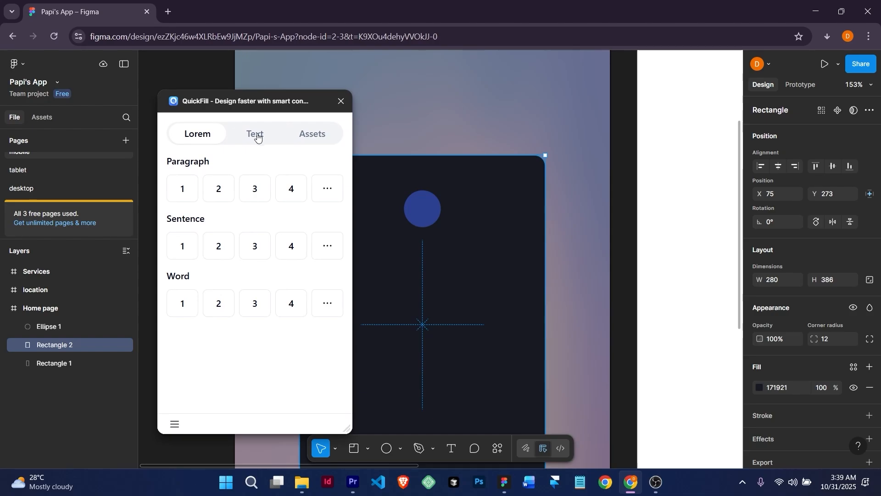
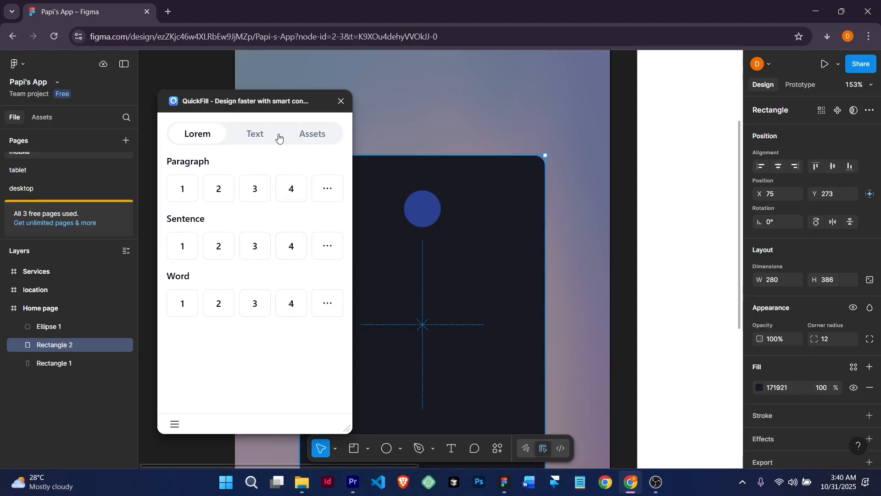
Insert the purple-and-pink AlphaWave symbol from QuickFill's placeholder brand logos, and close the plugin
left_click(311, 136)
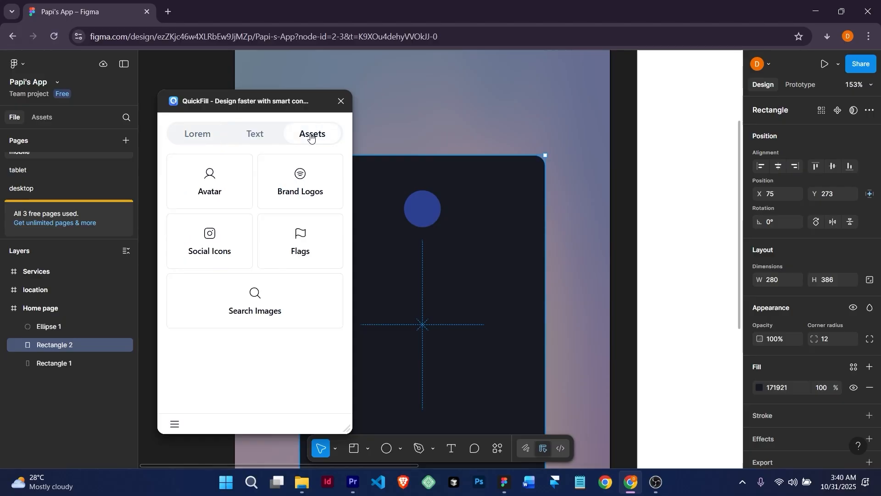
left_click(312, 182)
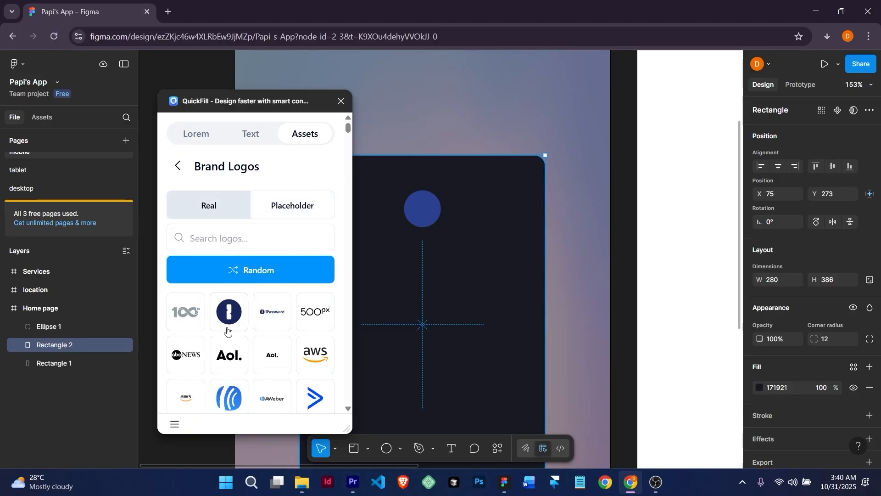
scroll(229, 334, "down", 5)
scroll(231, 327, "down", 5)
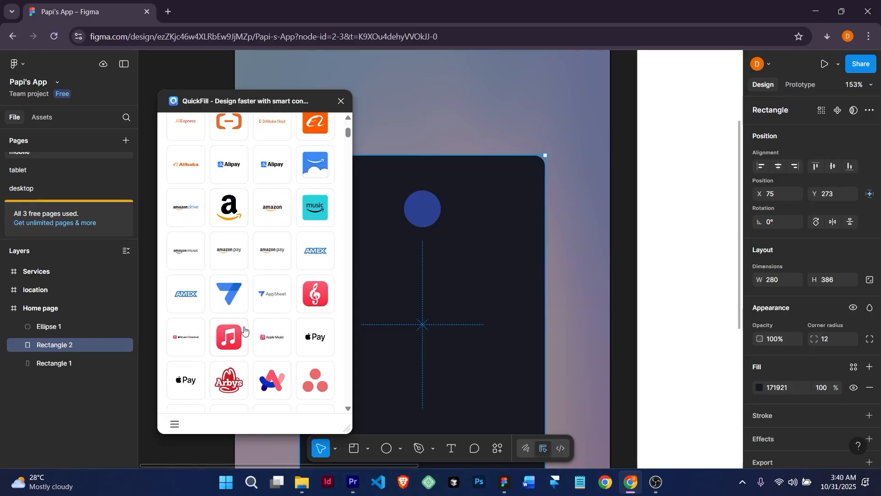
scroll(244, 332, "up", 10)
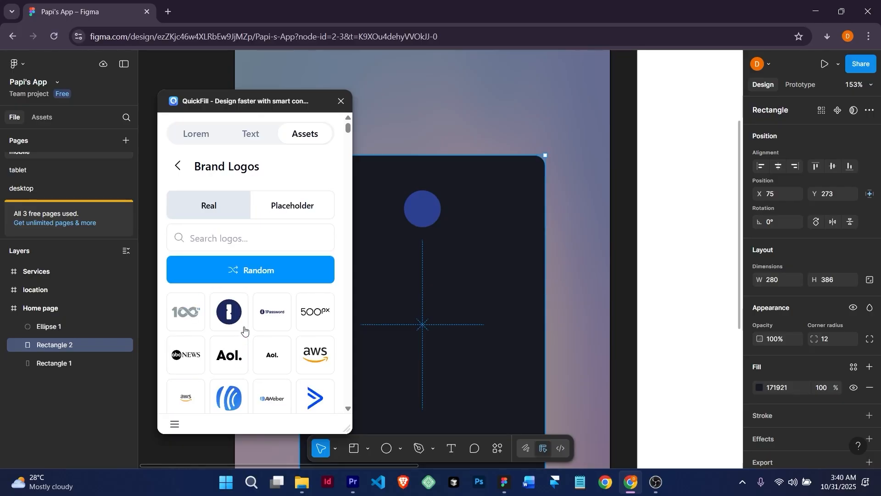
left_click(287, 208)
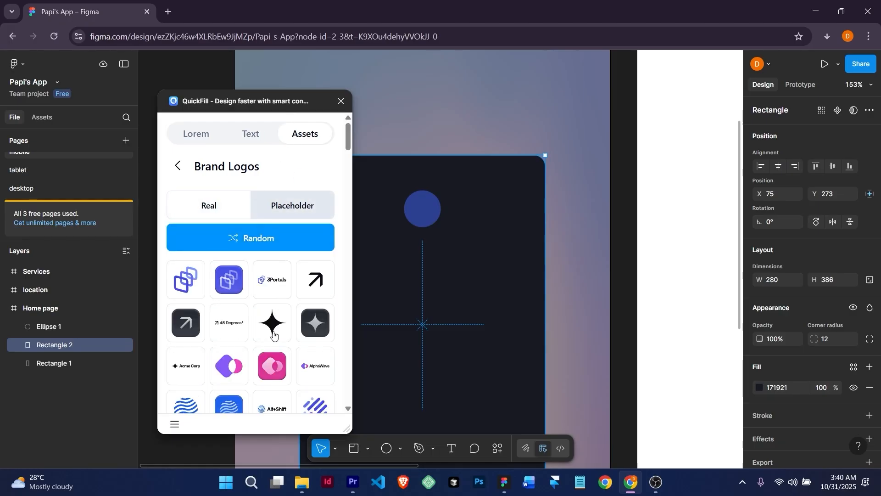
scroll(280, 353, "down", 5)
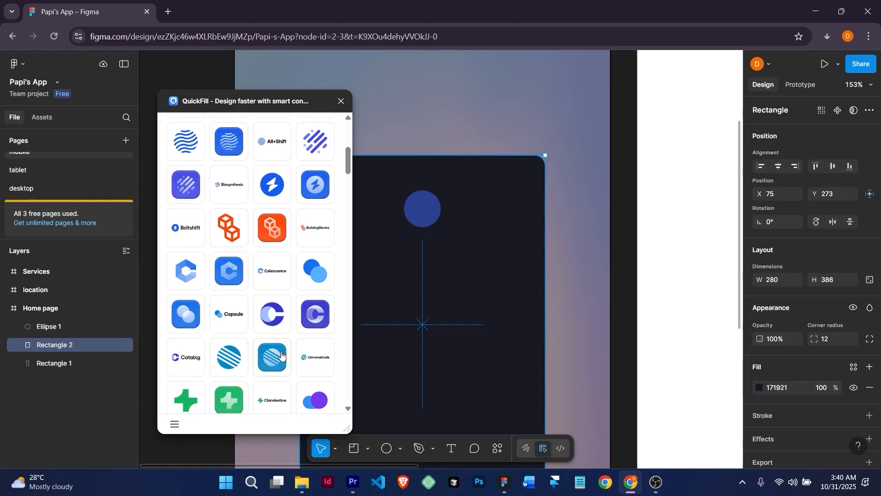
scroll(282, 355, "up", 5)
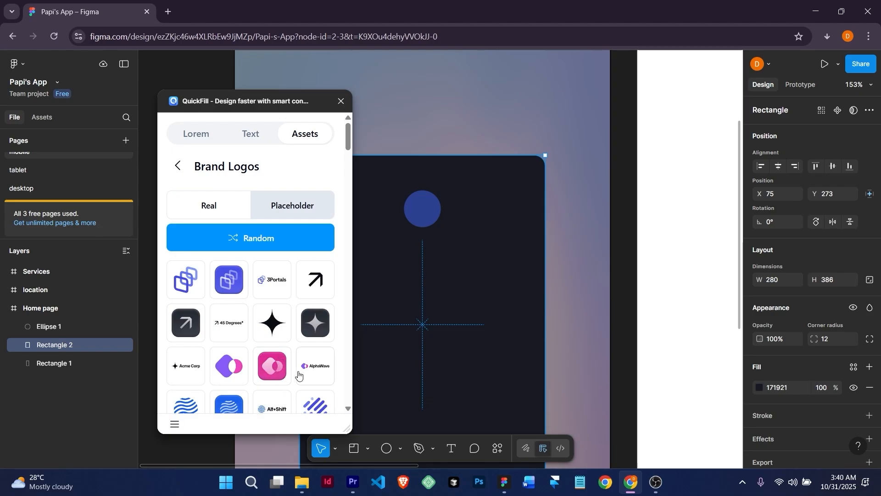
left_click(237, 371)
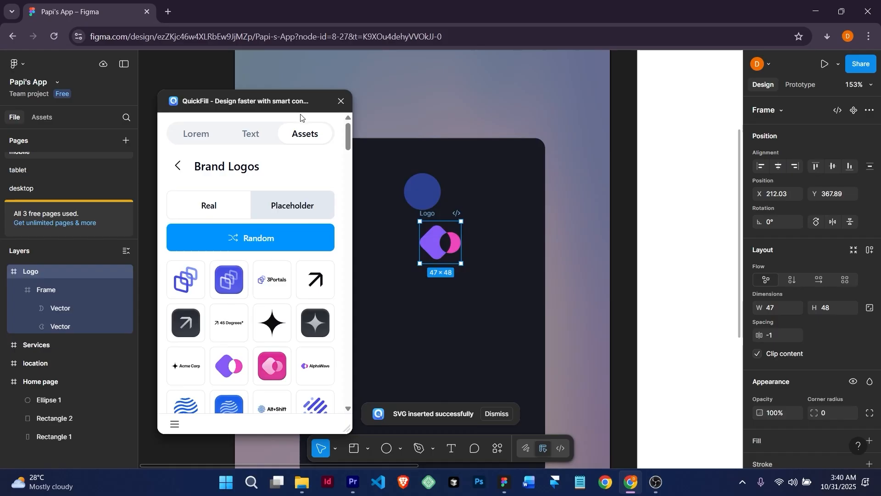
left_click(341, 102)
Move the logo to the left of the blue circle on the card and scale it down to about 22 × 22
left_click_drag(446, 244, 355, 193)
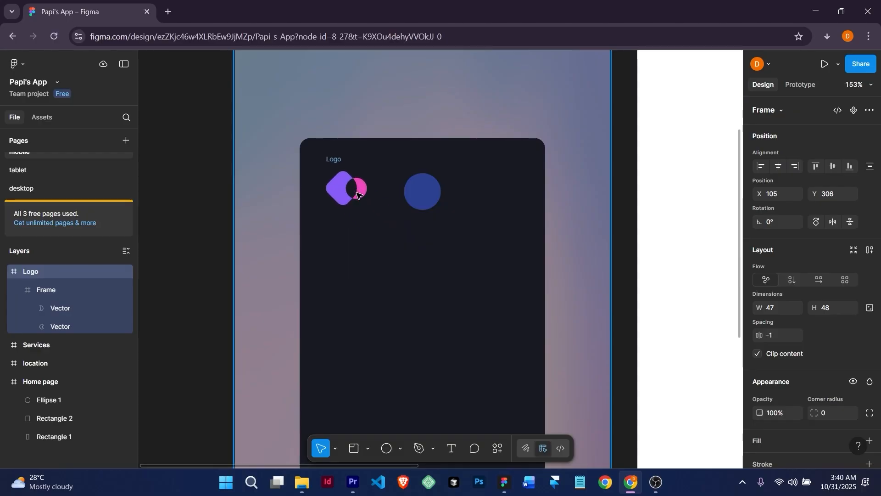
key("k")
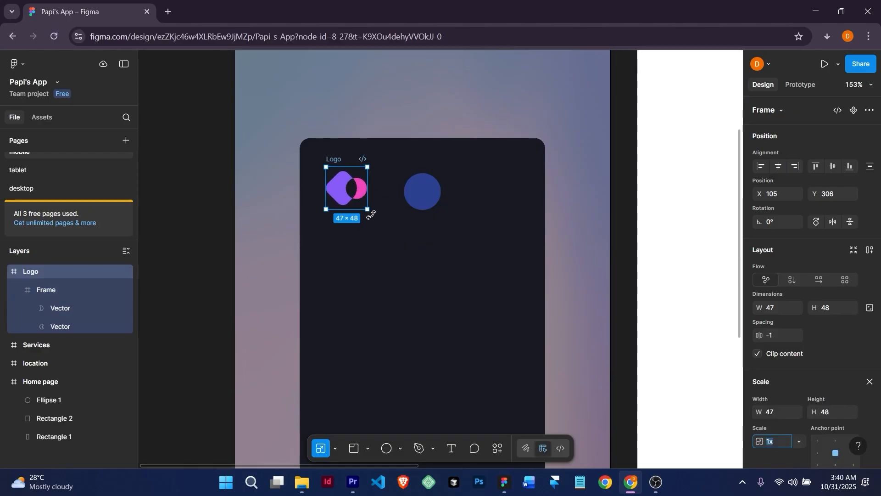
left_click_drag(368, 209, 340, 191)
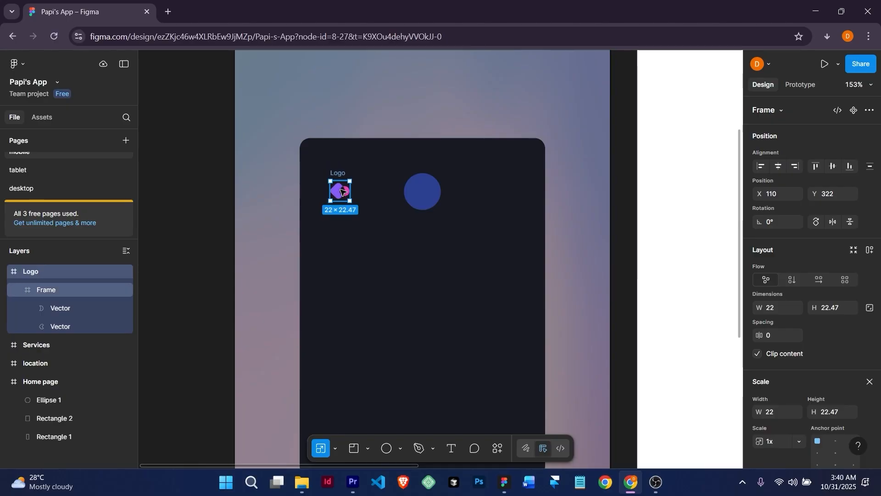
Select the dark card, search the plugins for "ic", and save the Icons8 plugin
left_click(481, 199)
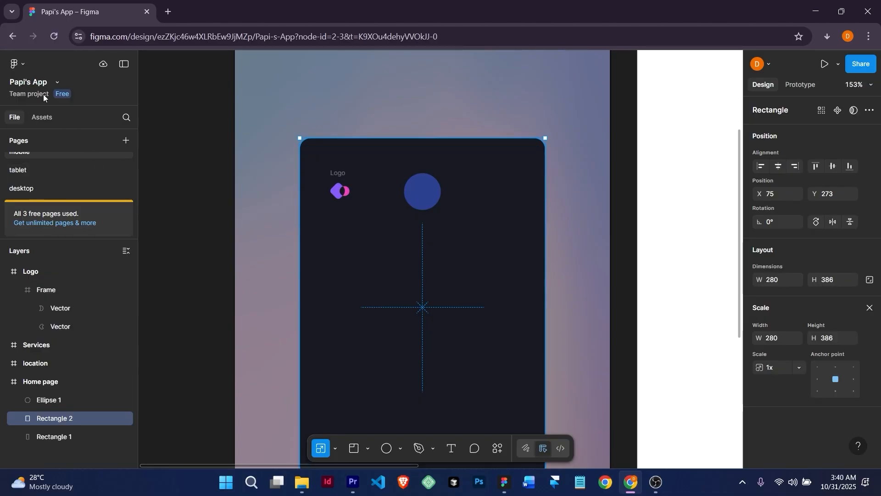
left_click(28, 66)
mouse_move(48, 242)
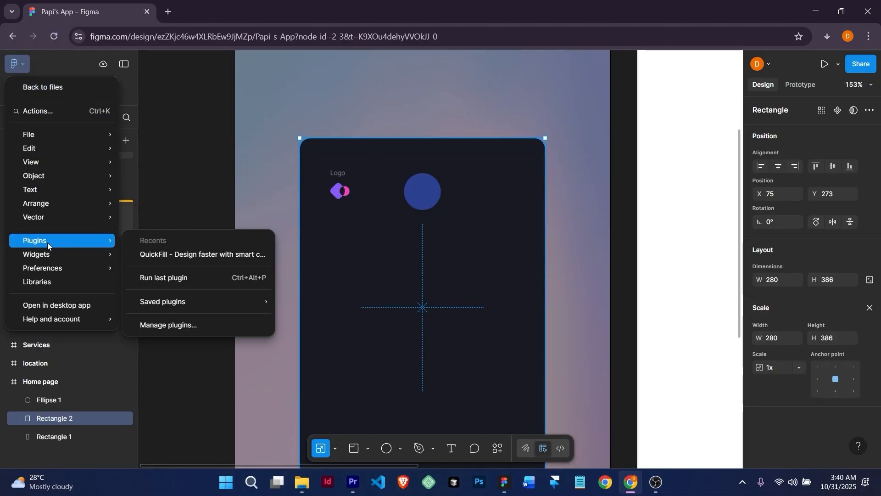
left_click(194, 326)
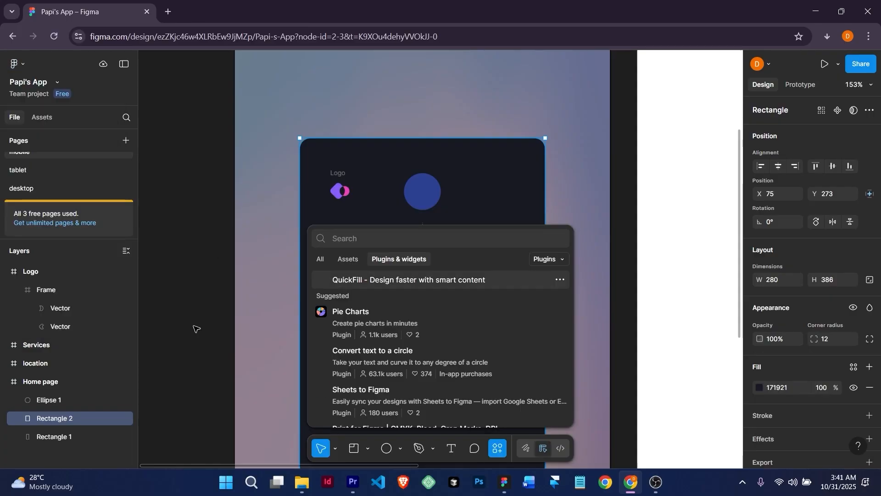
type("ic")
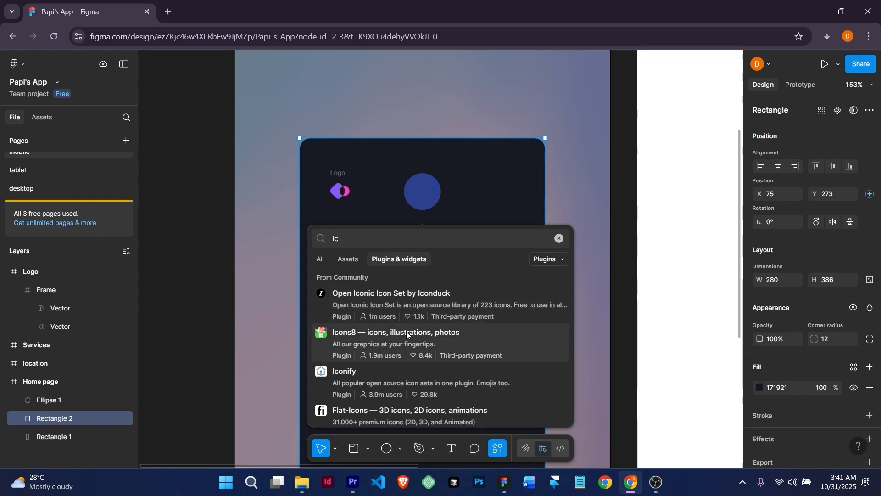
left_click(339, 334)
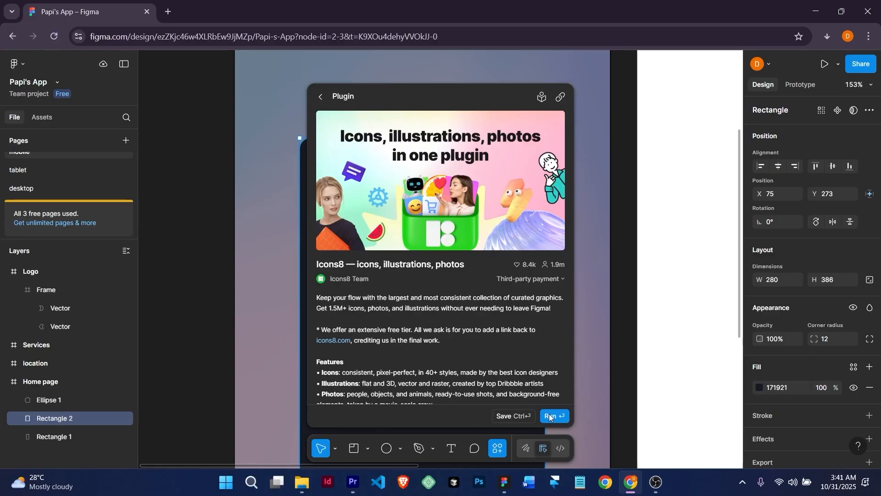
left_click(525, 415)
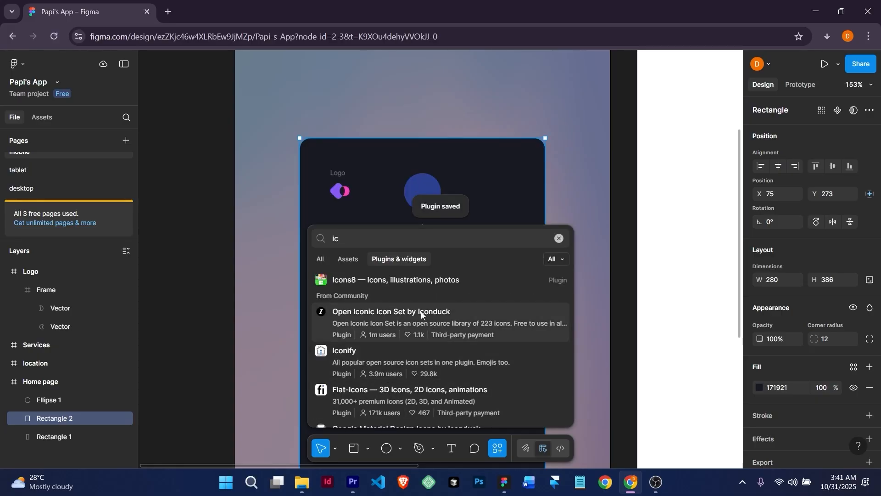
Run Icons8, move its window off the card's centre, and search its icons for "expand"
left_click(401, 280)
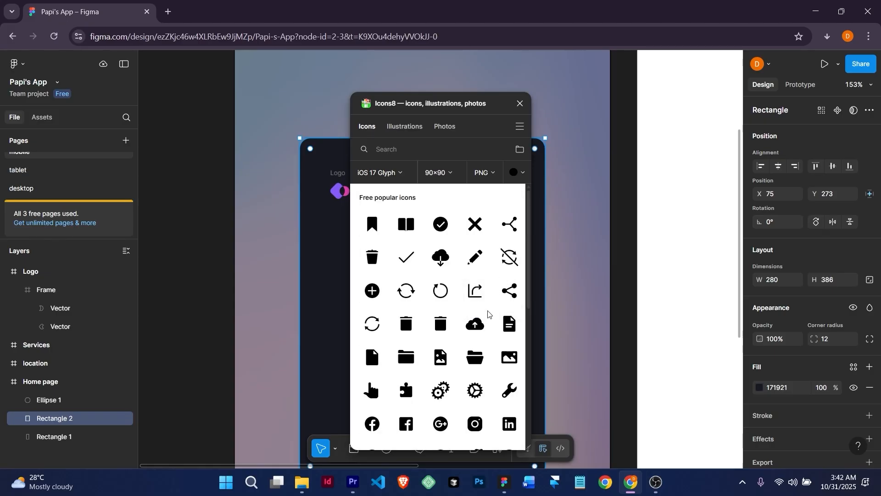
left_click_drag(491, 108, 301, 98)
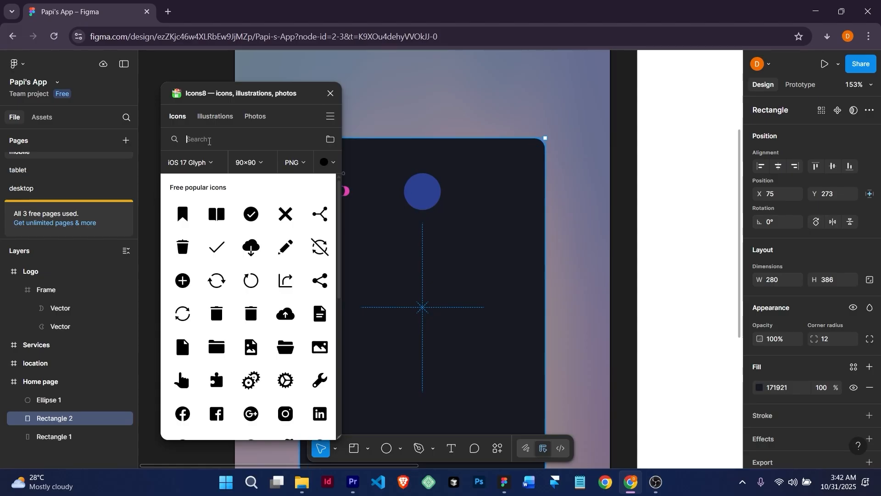
type("e")
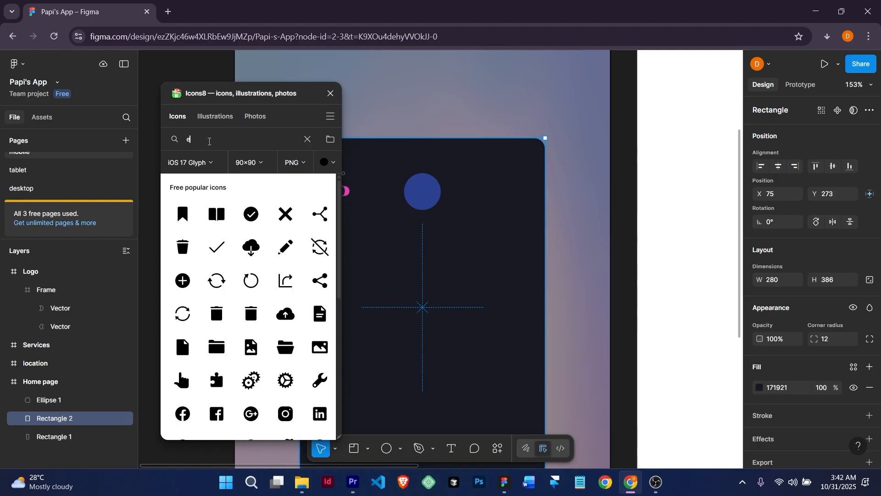
type("xp")
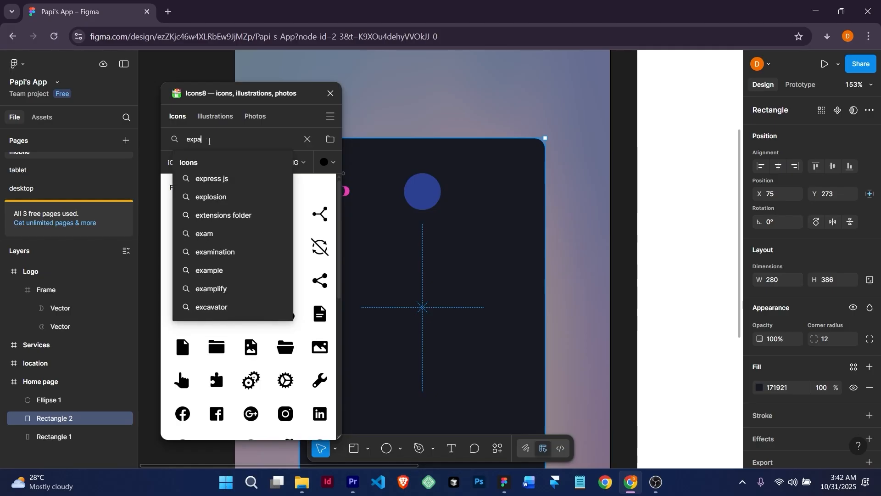
type("an")
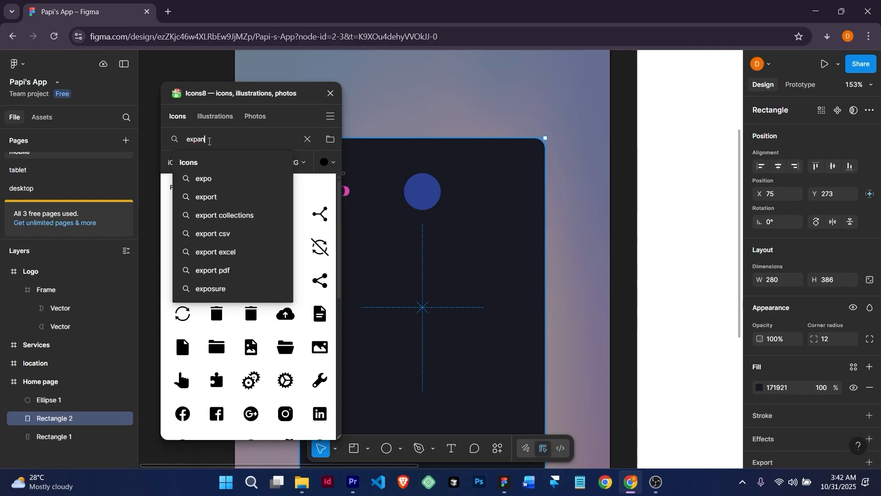
type("d")
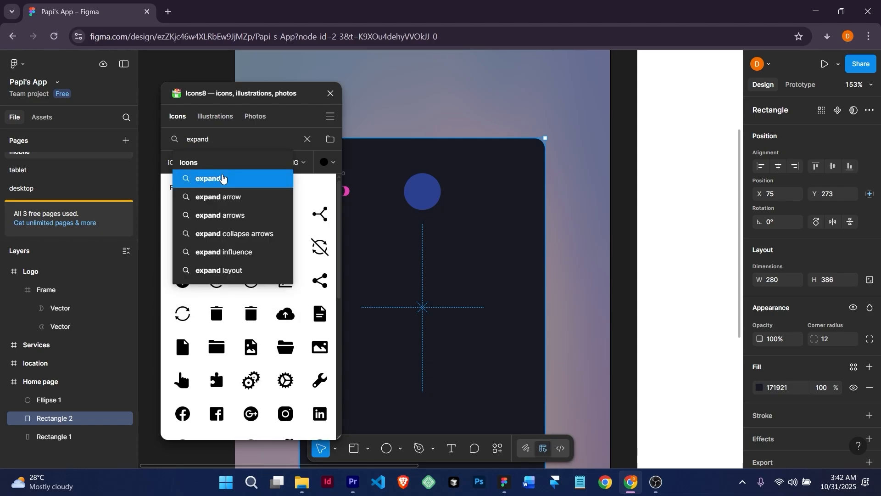
left_click(222, 178)
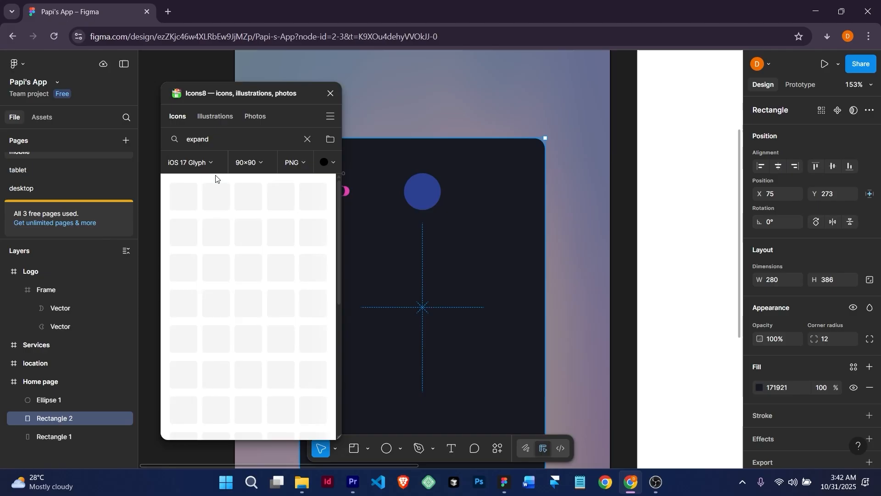
Set the icon colour to white, insert the diagonal double-headed arrow icon onto the card, and close the plugin
left_click(332, 161)
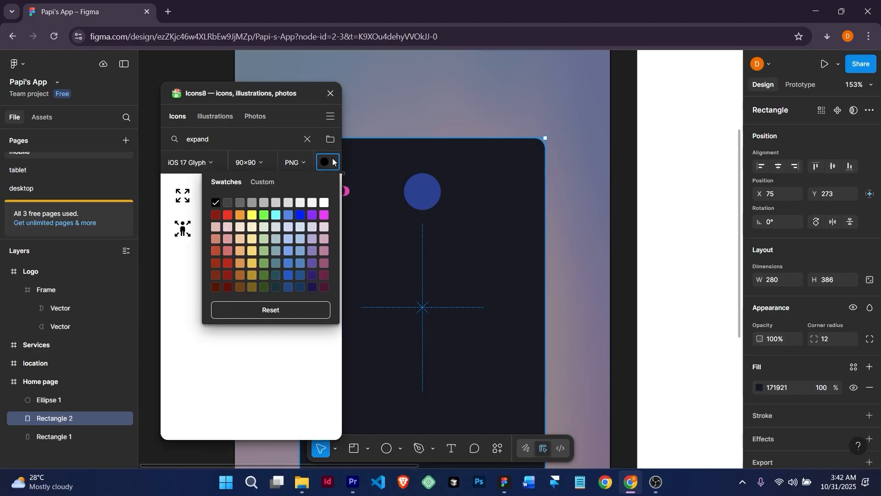
left_click(324, 202)
left_click(252, 138)
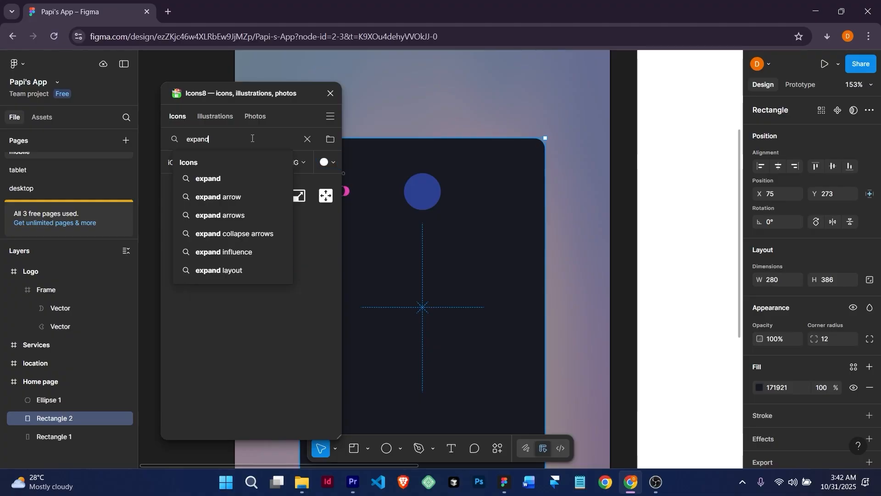
left_click(304, 246)
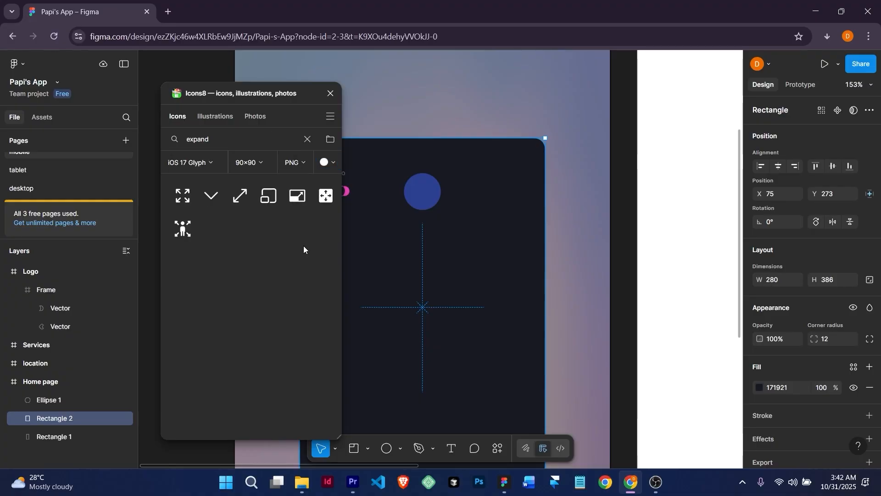
left_click(239, 196)
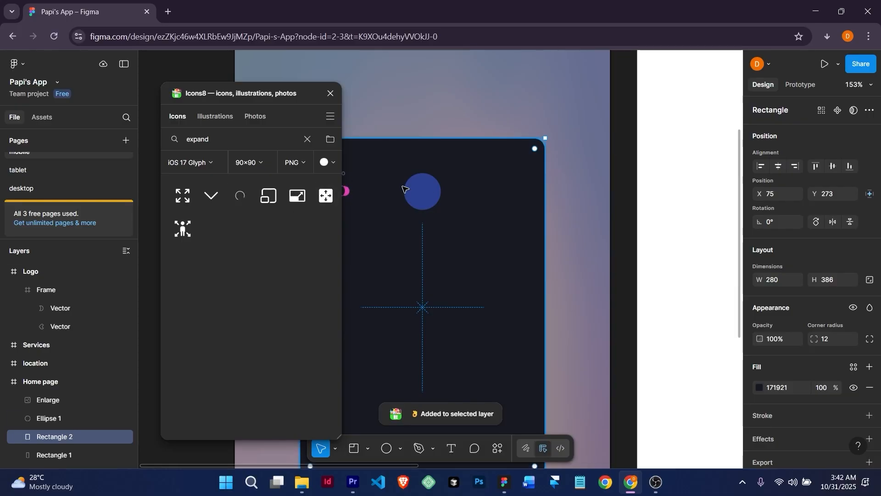
left_click(330, 94)
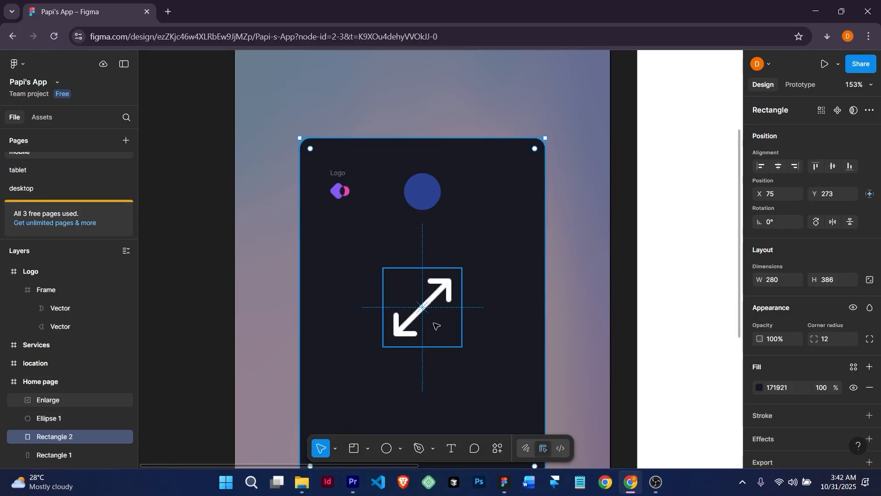
Scale the arrow icon down to about 25 × 25 and place it right of the blue circle, level with the logo
key("k")
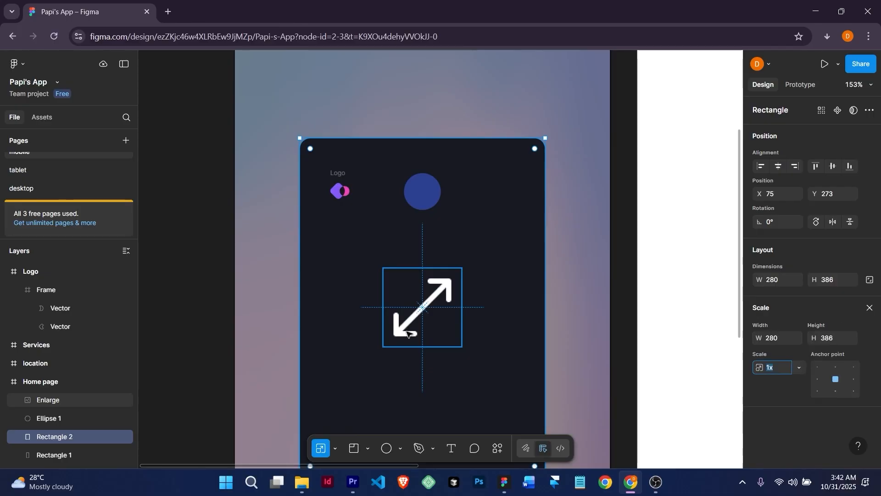
left_click(442, 291)
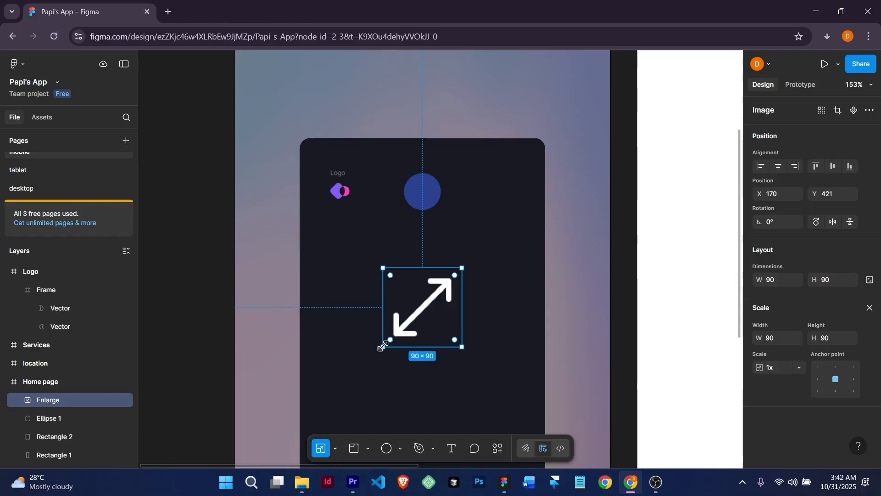
left_click_drag(384, 344, 501, 192)
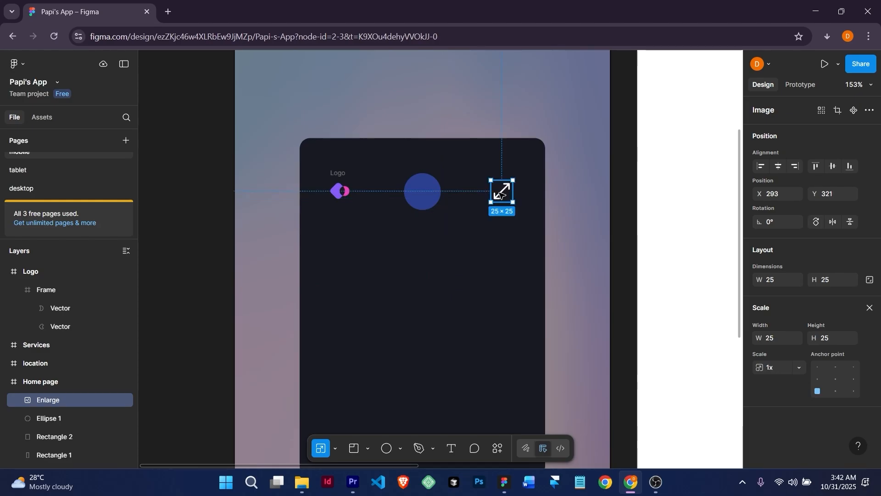
left_click(17, 64)
mouse_move(64, 164)
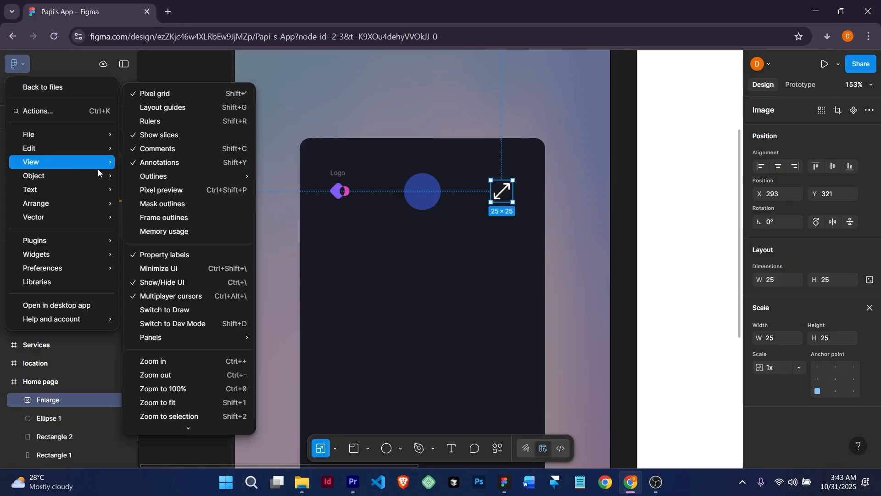
mouse_move(192, 176)
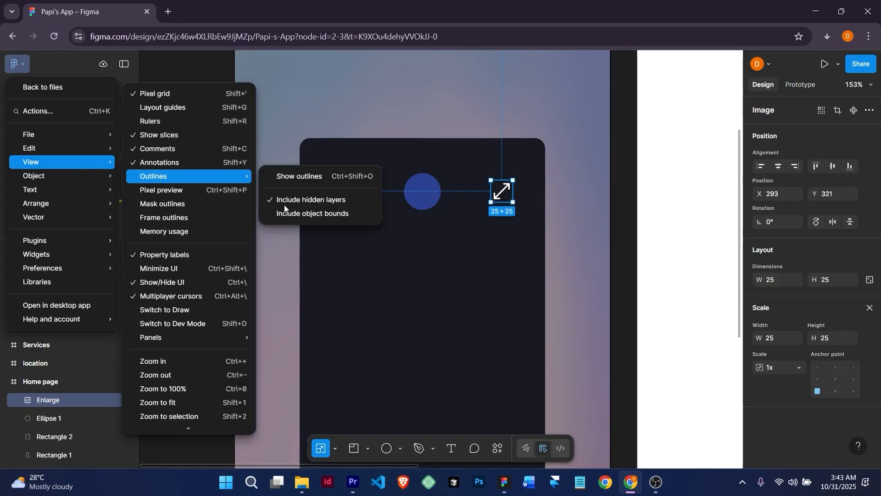
left_click(624, 167)
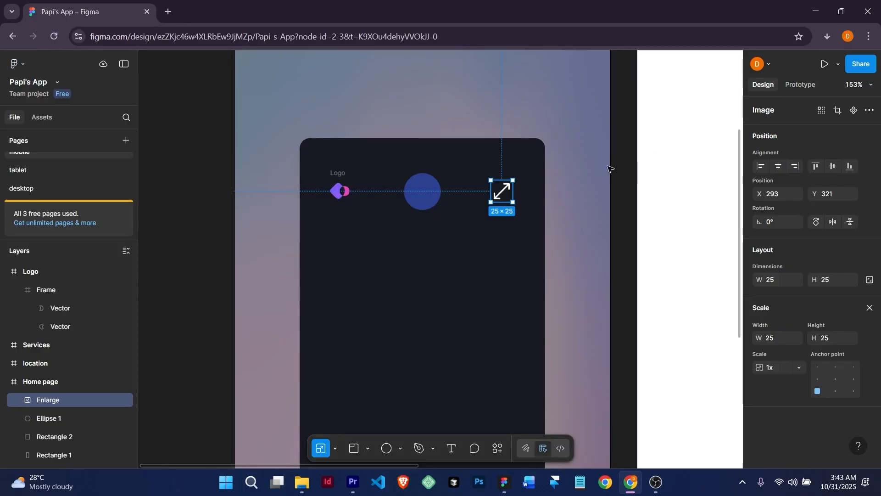
Show the rulers and place horizontal guides at Y 346 and Y 325 across the Home page header row
left_click(21, 64)
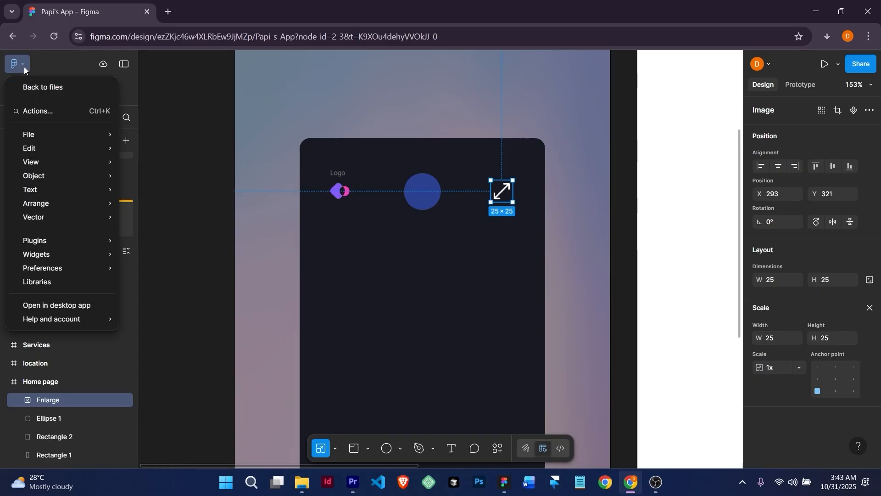
mouse_move(48, 135)
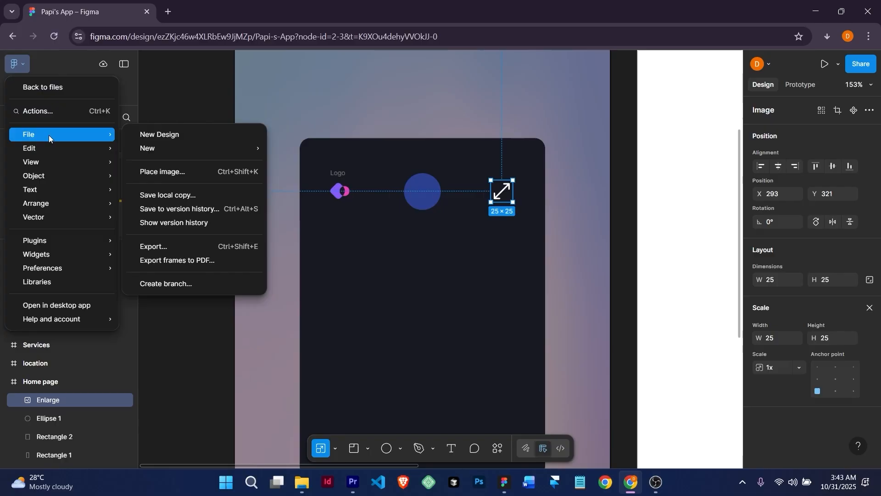
mouse_move(48, 165)
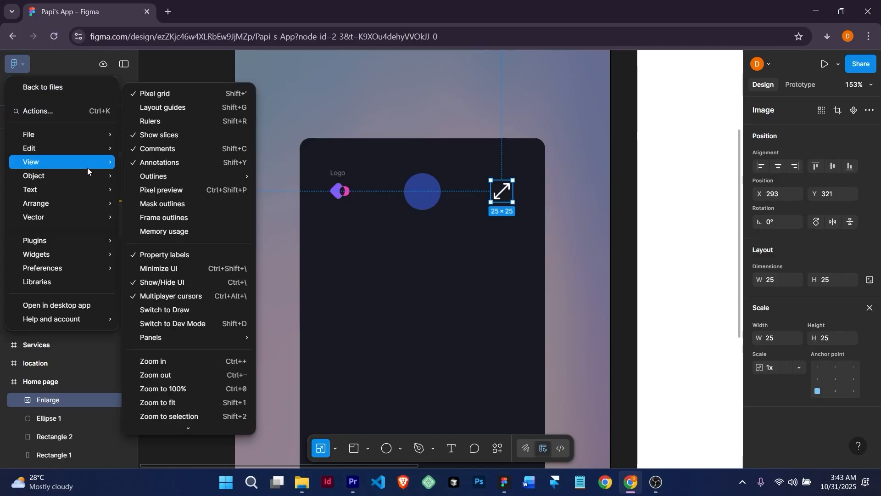
left_click(164, 123)
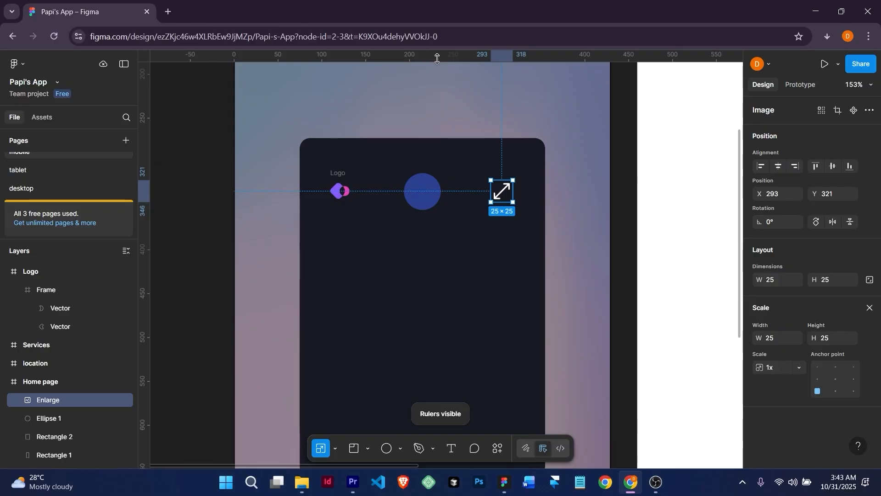
left_click_drag(430, 58, 434, 199)
left_click_drag(442, 57, 412, 181)
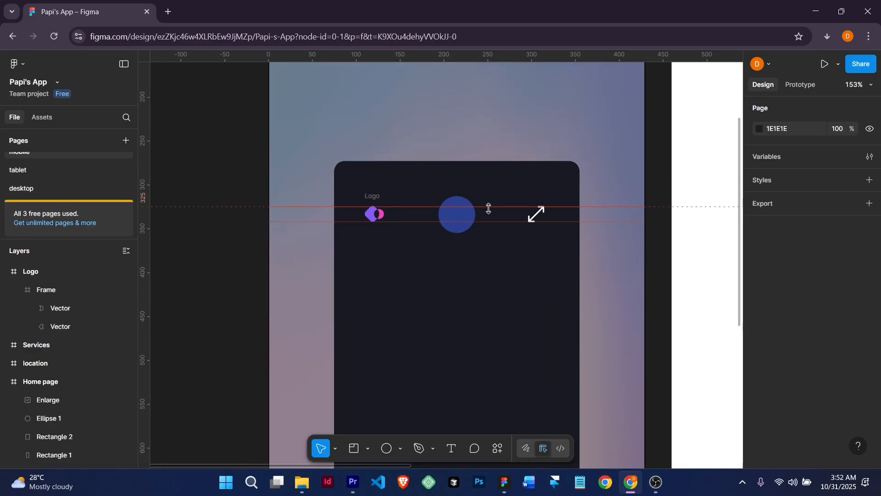
Examine the logo, circle and arrow icon against the two guides, and select the Home page frame
scroll(489, 209, "down", 3)
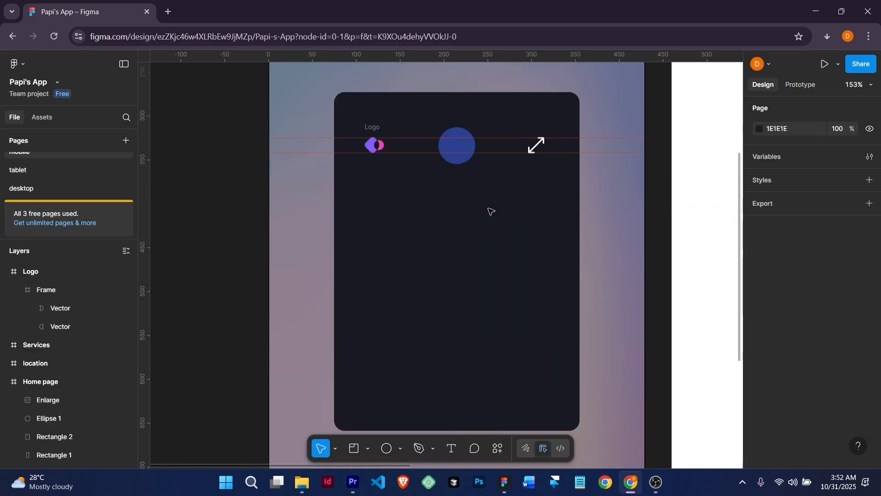
left_click(491, 210)
key("Escape")
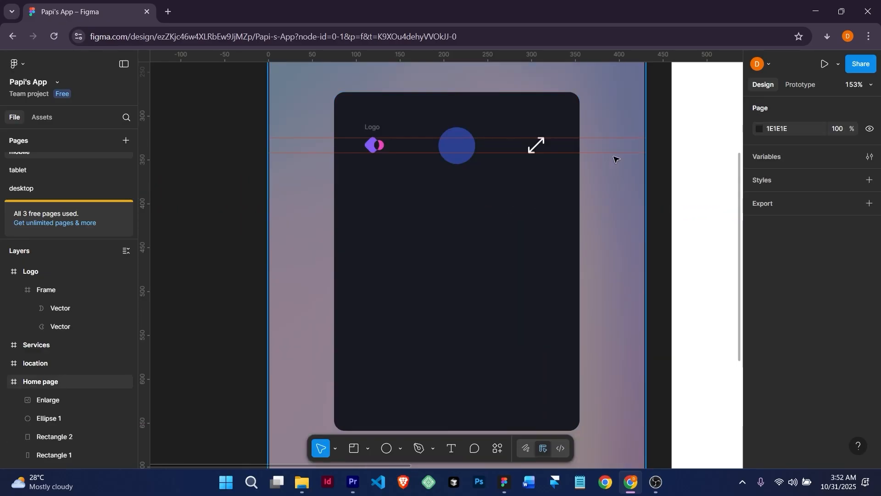
mouse_move(619, 154)
left_mouse_down()
mouse_move(622, 163)
mouse_move(621, 156)
left_mouse_up()
scroll(442, 166, "up", 6)
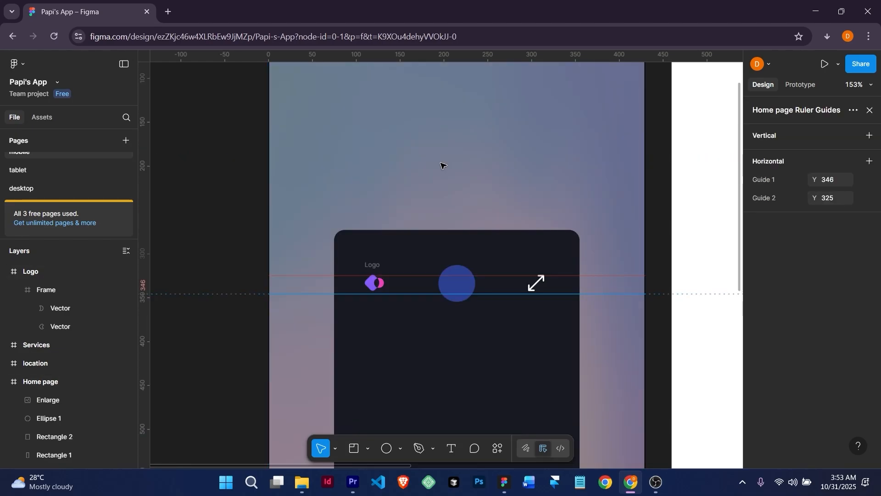
left_click(299, 129)
left_click(296, 128)
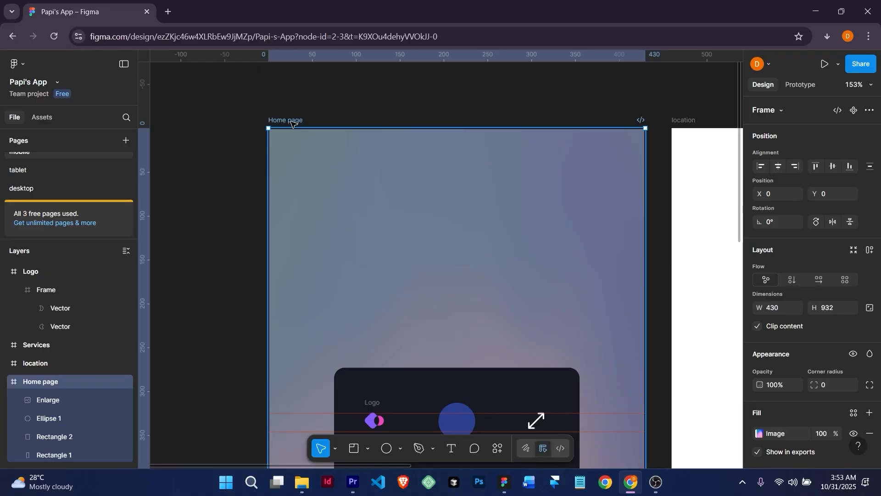
scroll(340, 171, "down", 5)
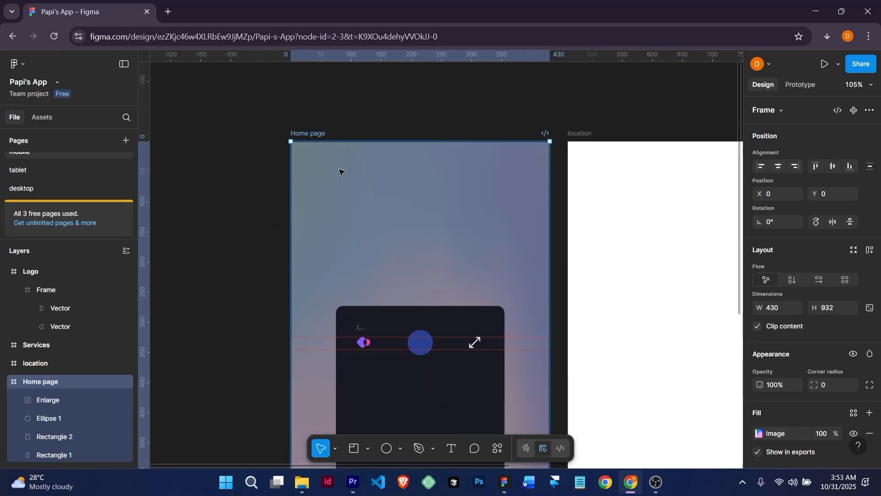
scroll(394, 275, "up", 3)
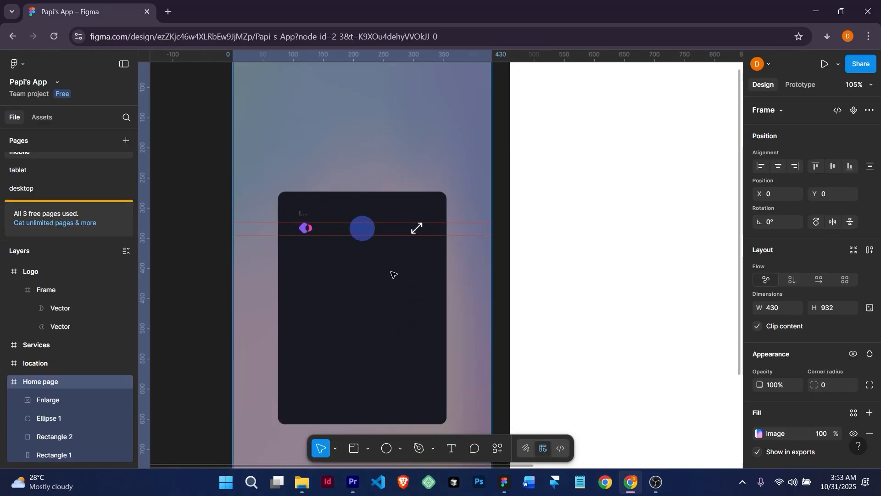
Add a layout guide to the Home page frame, switch it to columns, and set the count to 4
scroll(393, 274, "down", 2)
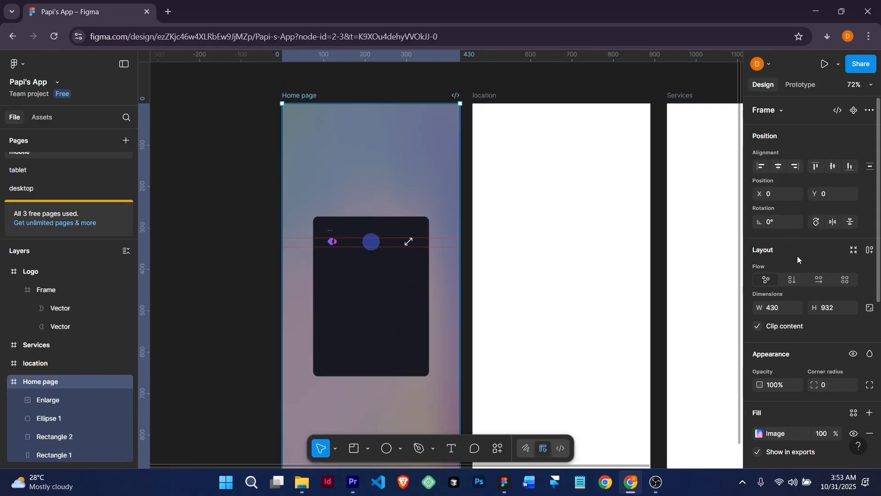
scroll(798, 256, "down", 5)
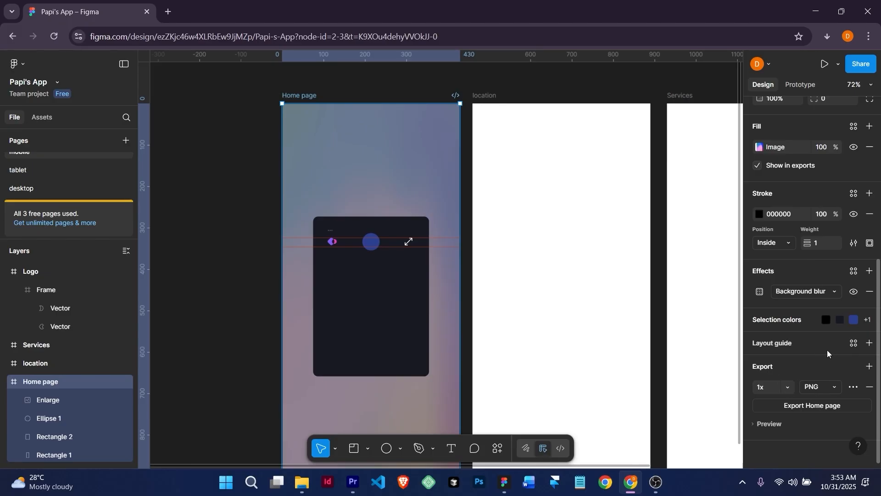
left_click(870, 344)
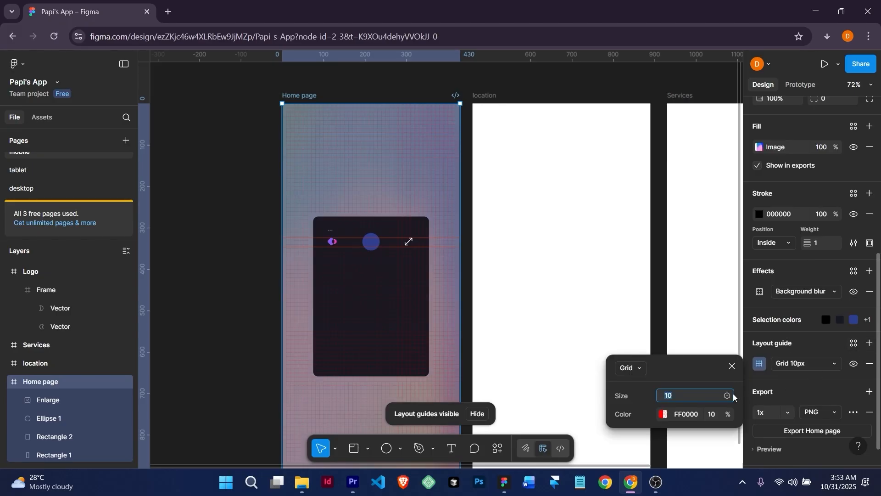
left_click(643, 370)
left_click(647, 401)
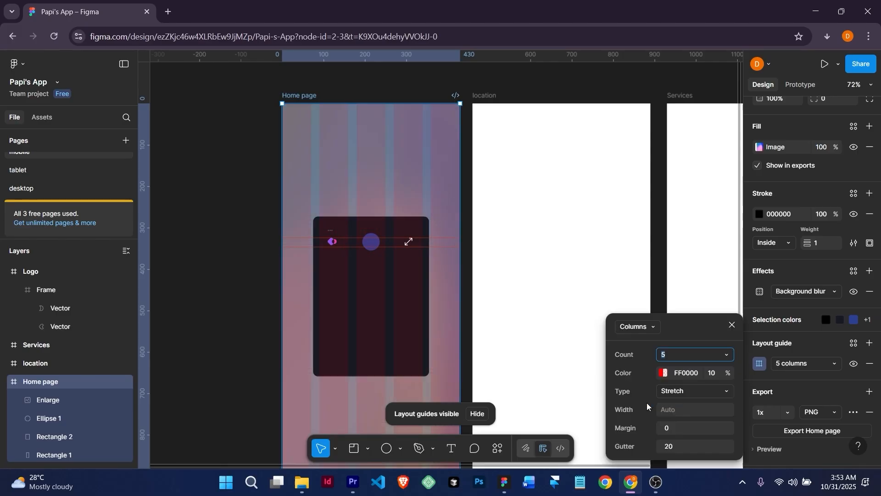
left_click(682, 360)
type("4")
key("Return")
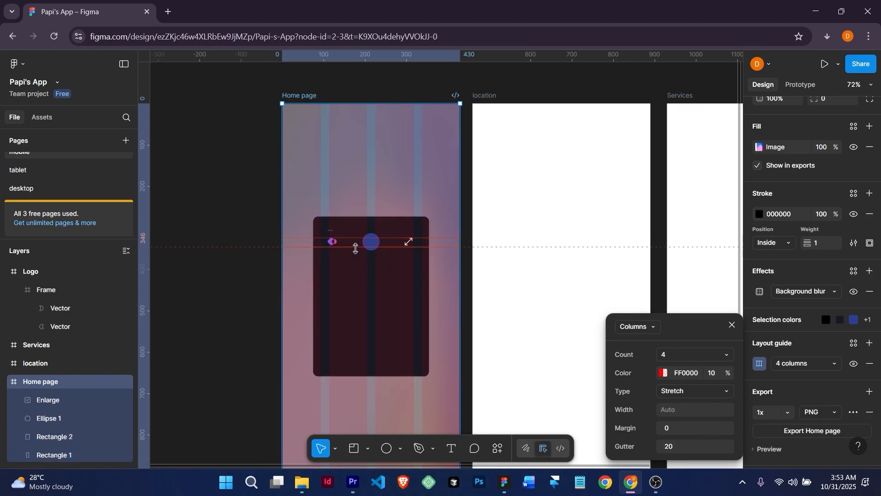
Try 12 columns on the Home page layout guide, and set the count back to 4
left_click(724, 355)
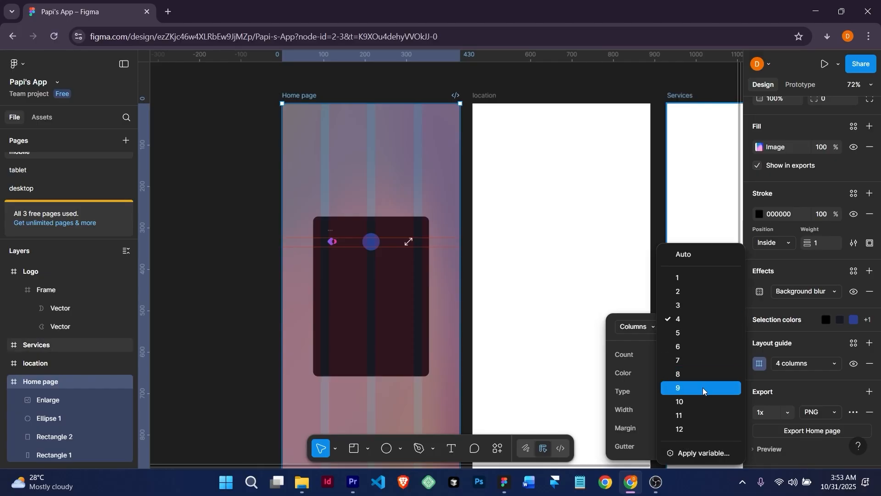
left_click(688, 429)
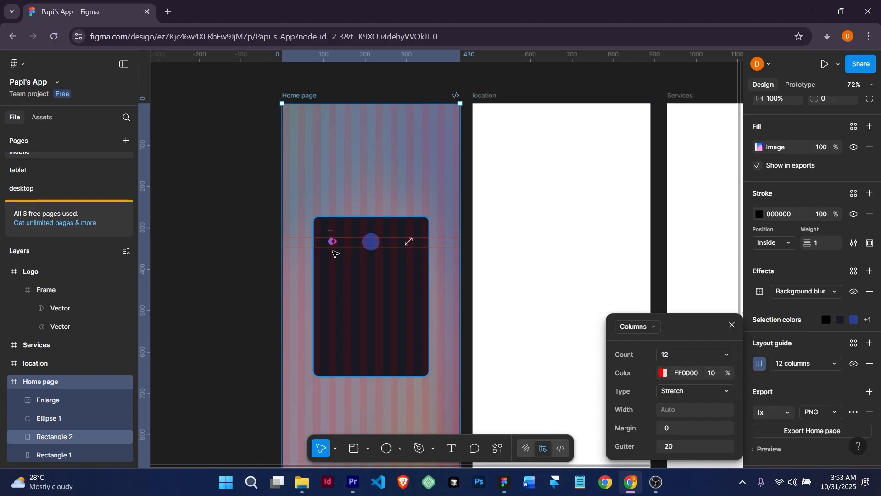
left_click(695, 354)
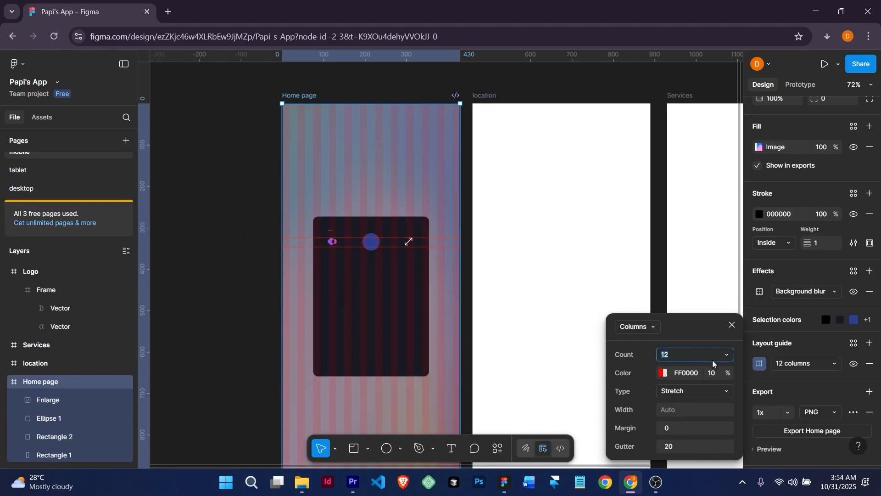
left_click(725, 355)
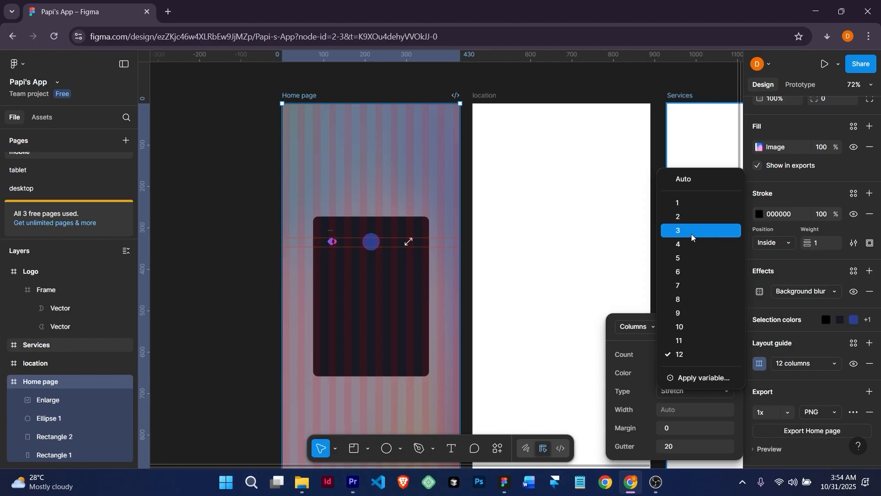
left_click(685, 247)
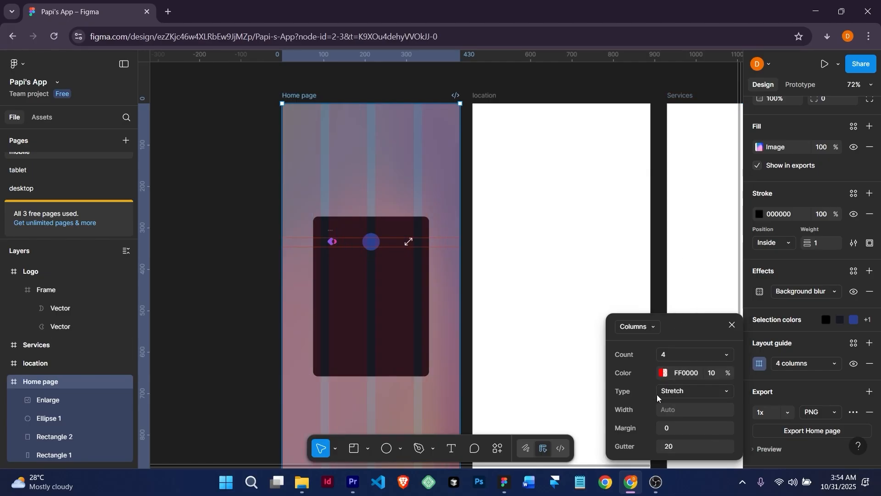
Switch the layout guide to rows, view it across the Home page, and remove the layout guide from the frame
left_click(655, 328)
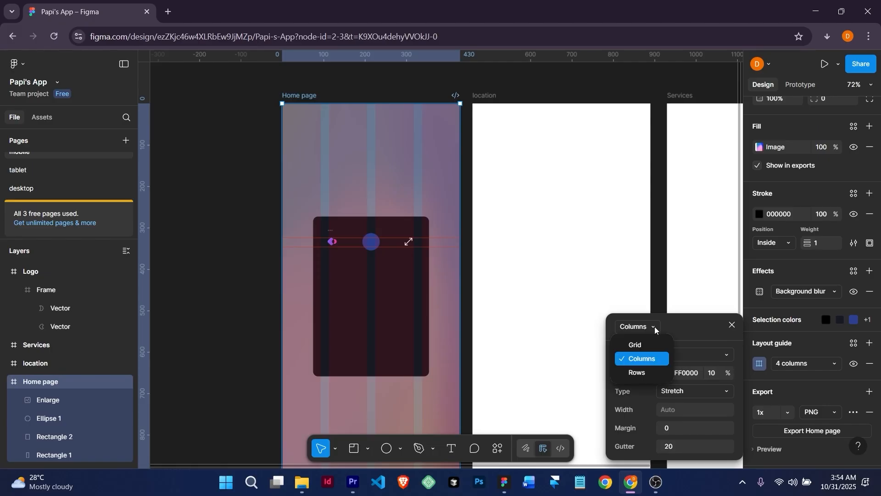
left_click(645, 369)
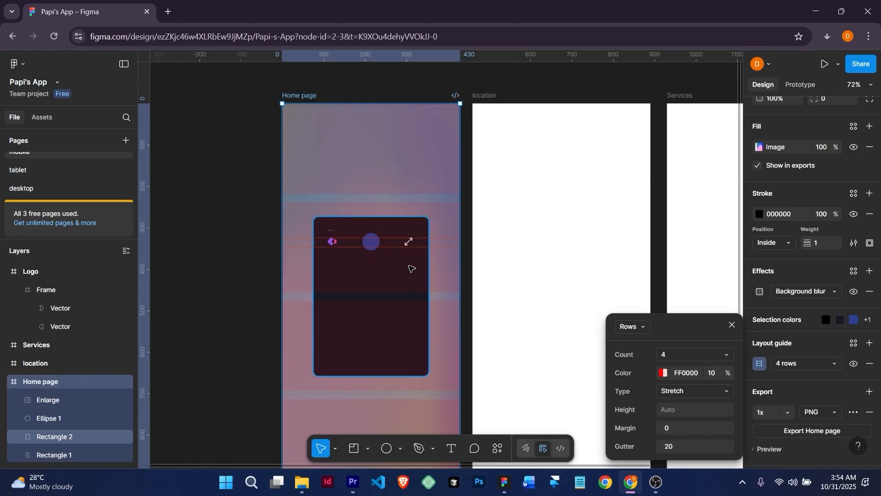
scroll(404, 287, "down", 3)
scroll(403, 288, "up", 5)
scroll(605, 301, "down", 3)
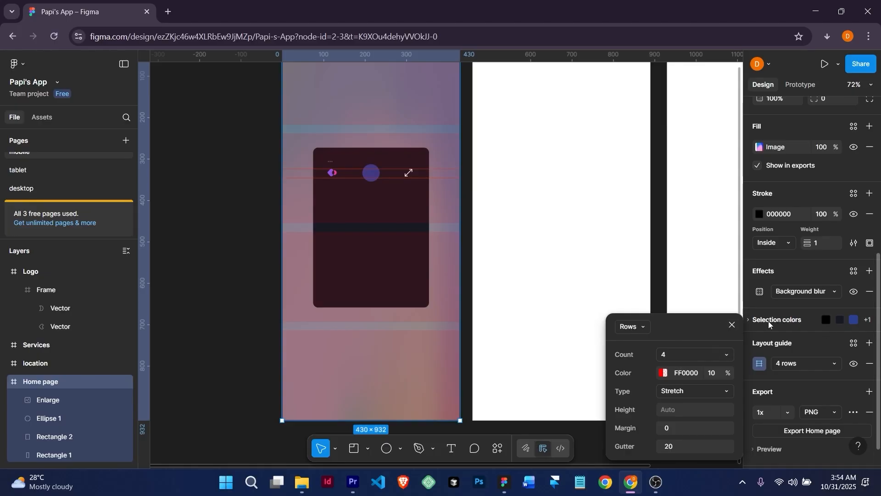
left_click(732, 324)
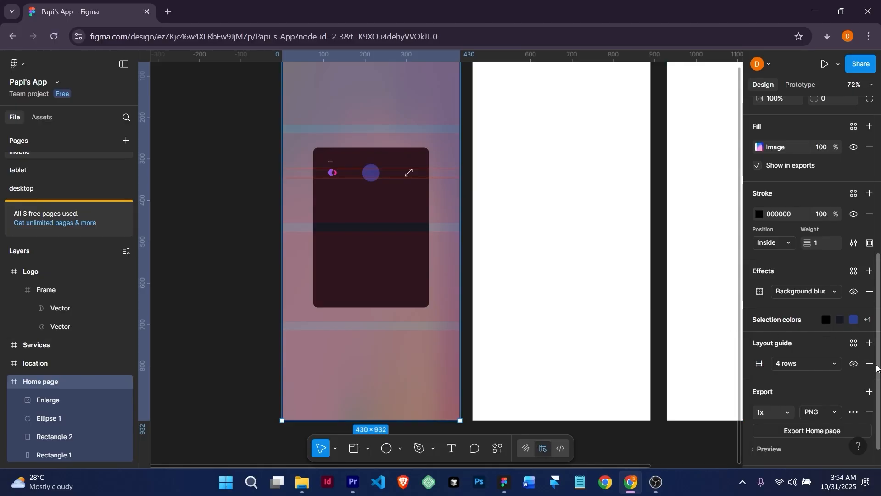
left_click(869, 364)
Move the Logo layer into the Home page frame, above the Enlarge layer
scroll(367, 197, "up", 5)
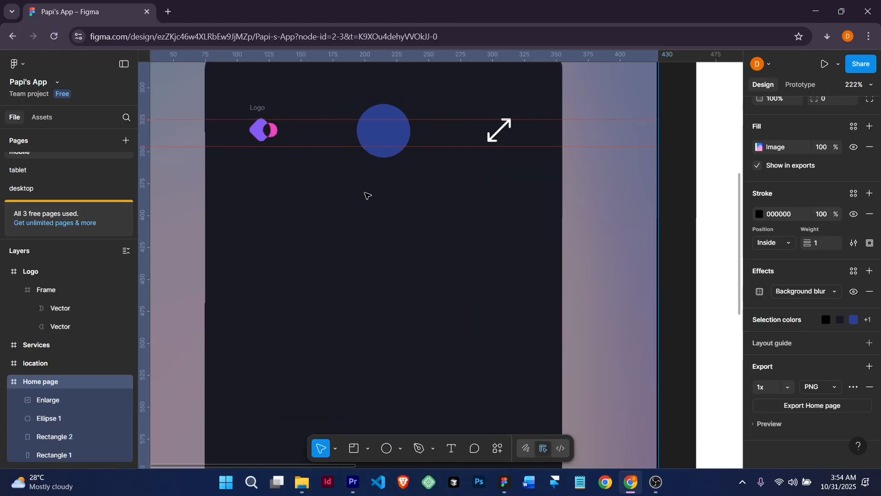
scroll(367, 195, "up", 3)
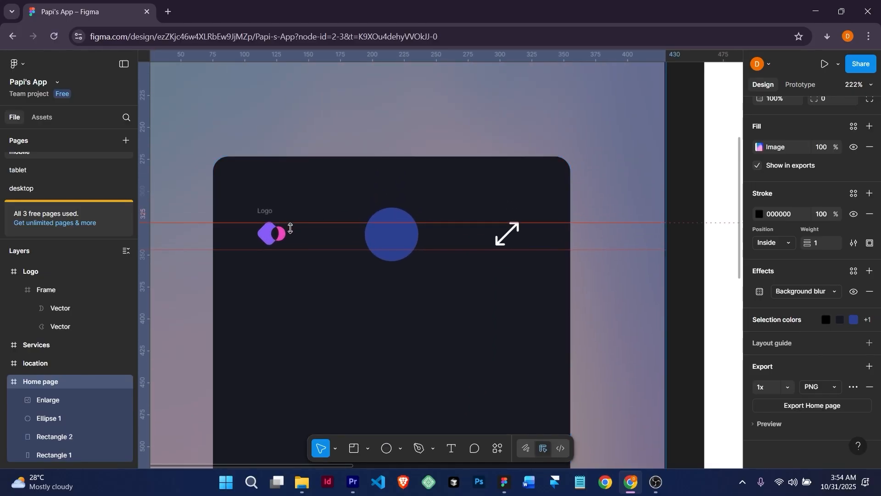
left_click(273, 237)
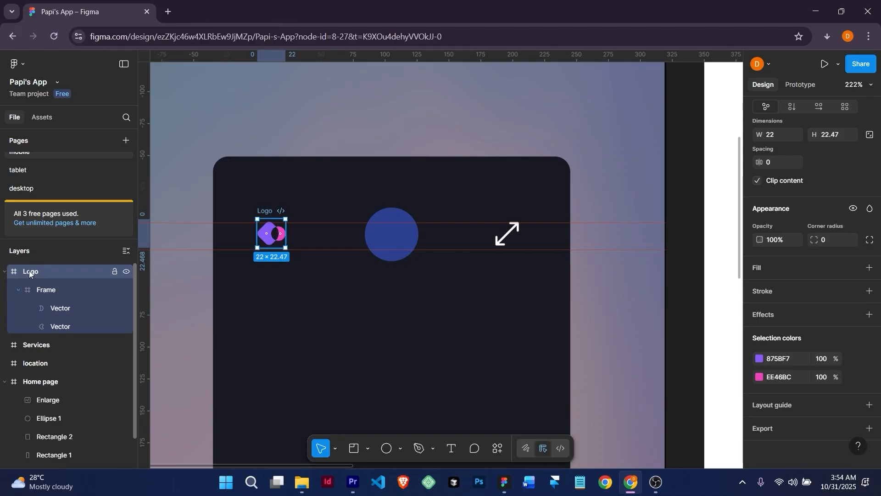
left_click(33, 382)
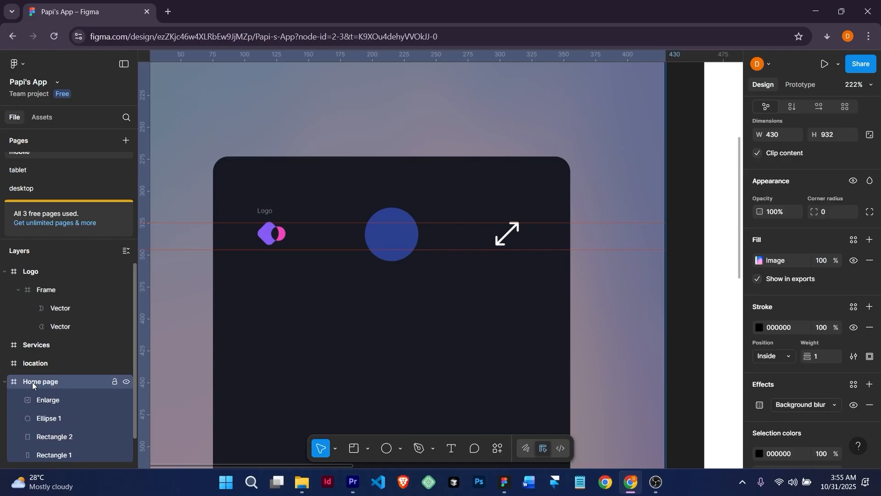
key("shift+2")
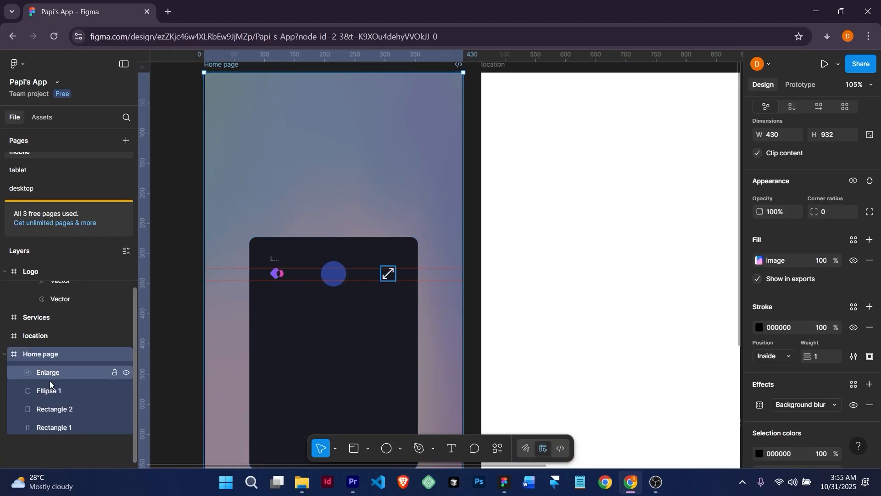
left_click_drag(30, 276, 29, 387)
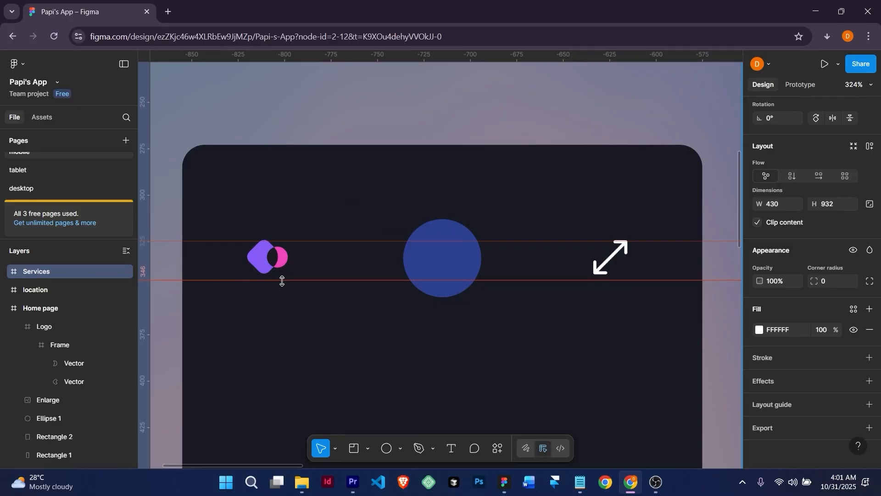
Move the logo towards the card's upper-left corner and the arrow icon to X 305, Y 300 near its upper-right corner
left_click(266, 264)
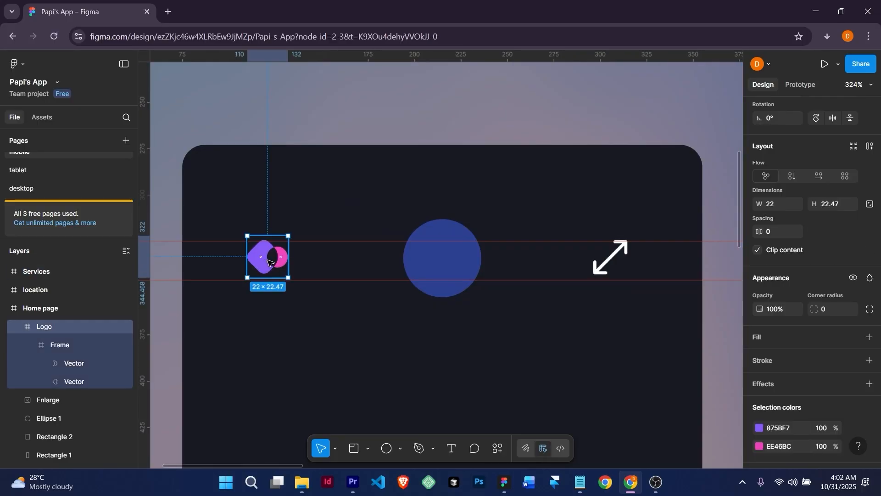
left_click_drag(268, 262, 248, 204)
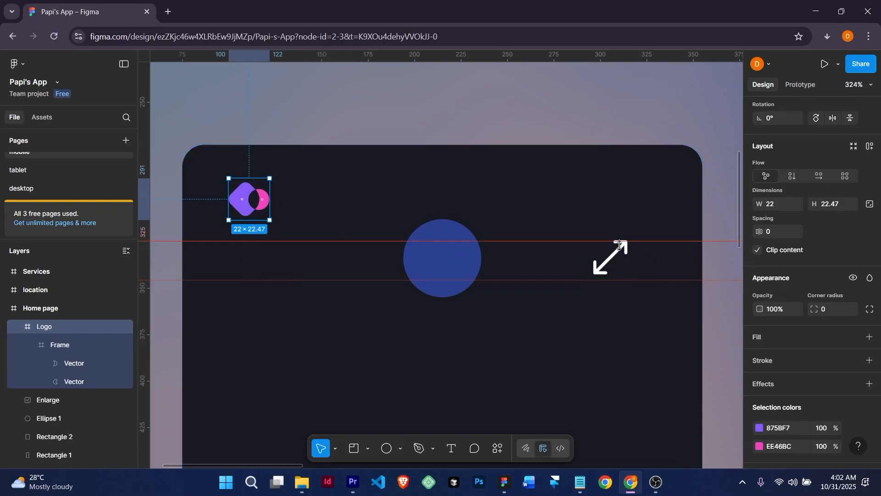
left_click(624, 249)
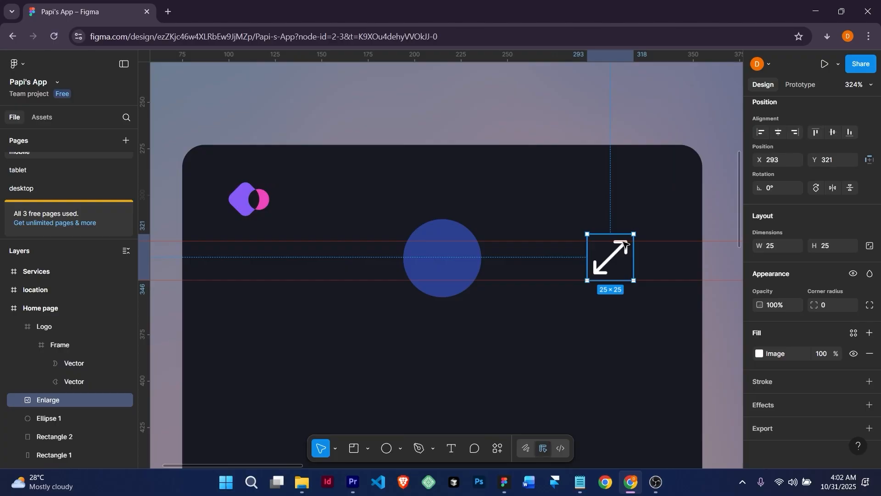
left_click_drag(626, 245, 648, 212)
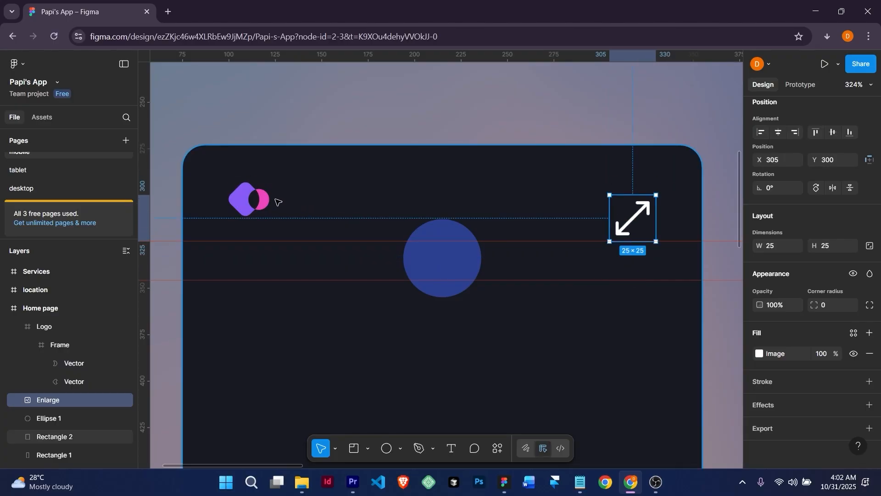
Adjust the logo's position in the card's upper-left corner, and move both horizontal guides up to its upper and lower edges
left_click(240, 202)
left_click(239, 202)
mouse_move(238, 203)
left_mouse_down()
mouse_move(235, 223)
mouse_move(249, 213)
left_mouse_up()
key("ctrl+z")
left_click_drag(303, 241, 323, 193)
left_click(323, 281)
left_click_drag(326, 280, 341, 227)
Scale the arrow icon down to 19 × 19 and place it at X 313, Y 299 between the two guides
left_click(649, 208)
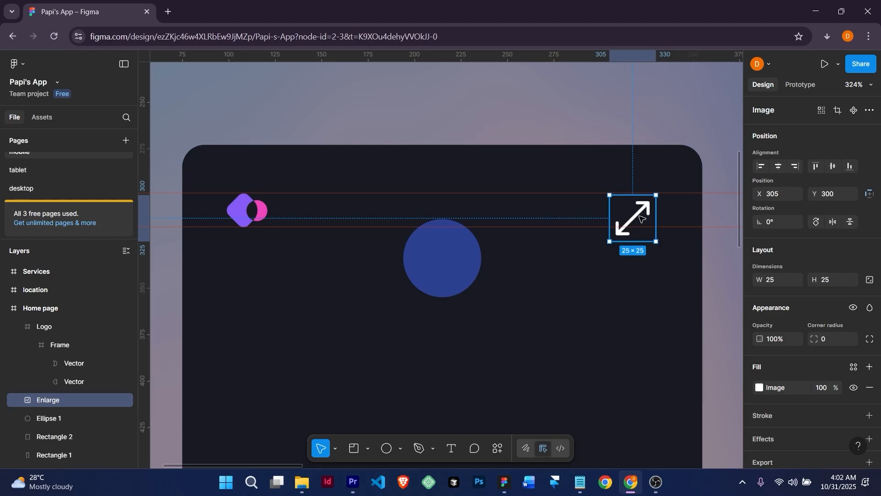
key("k")
left_click_drag(610, 241, 623, 231)
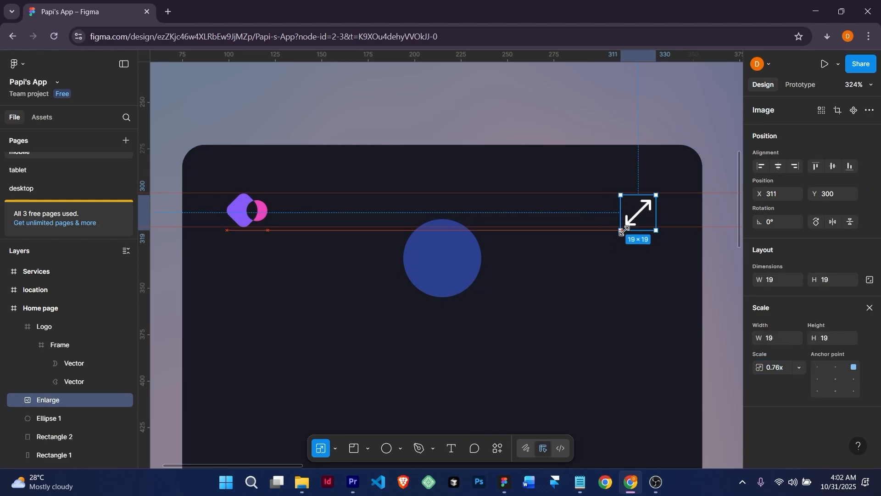
scroll(654, 205, "up", 5)
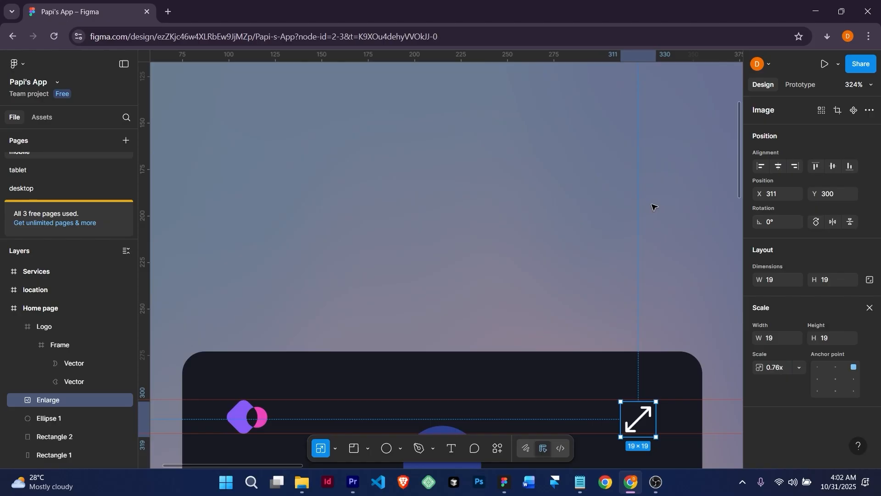
scroll(653, 205, "down", 6)
scroll(651, 213, "up", 5)
scroll(653, 178, "up", 3)
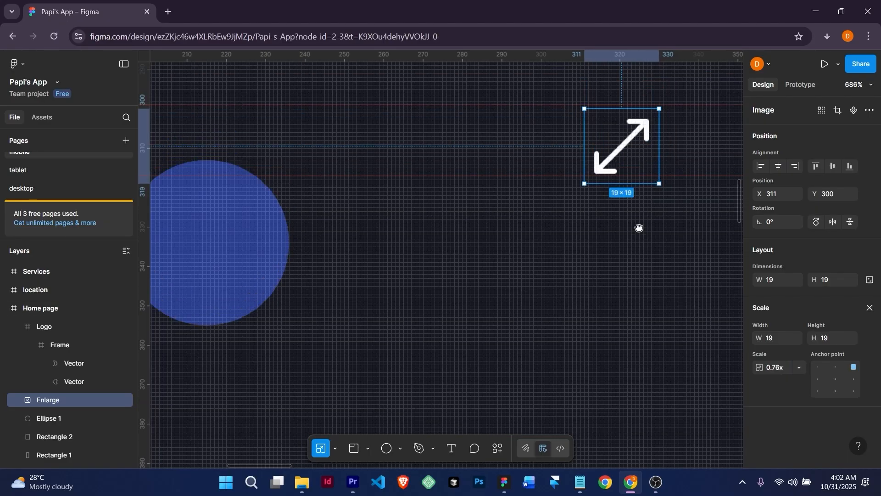
scroll(639, 228, "right", 1)
left_click_drag(586, 254, 593, 247)
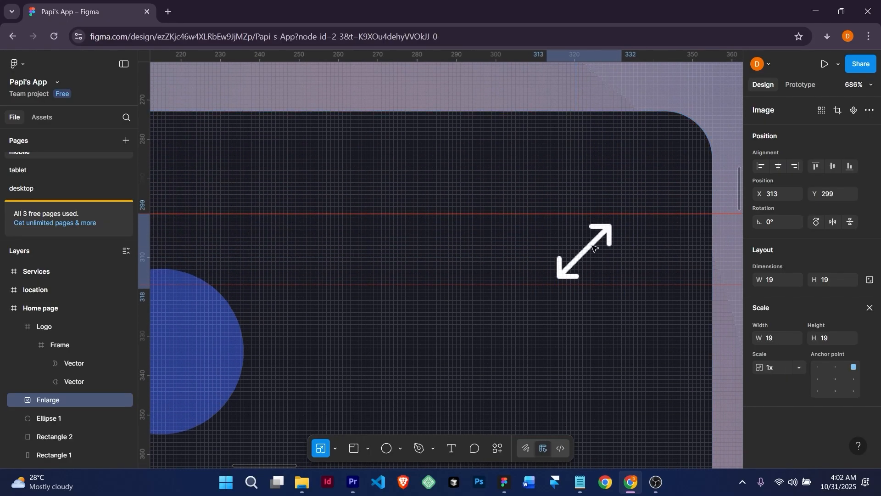
Compare the arrow icon and the logo against the two horizontal guides, and check the whole Home page
left_click_drag(589, 322, 586, 275)
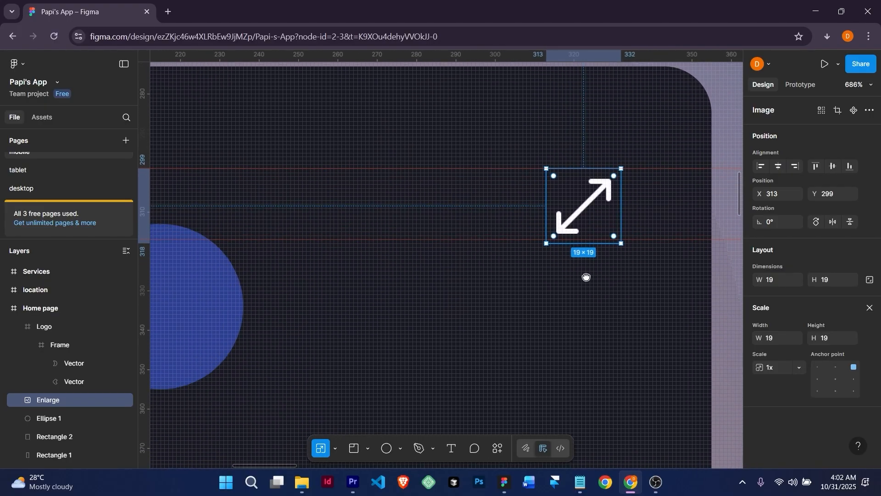
scroll(518, 256, "left", 10)
scroll(512, 250, "up", 2)
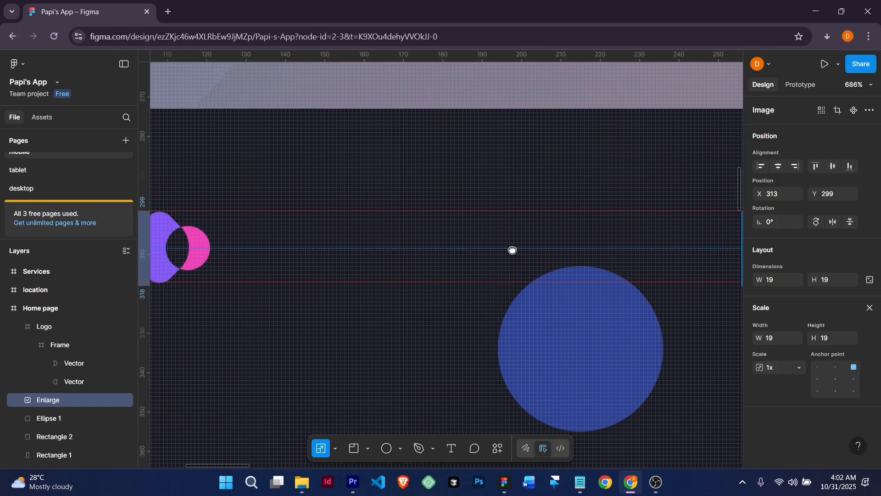
left_click_drag(313, 306, 360, 212)
left_click_drag(624, 175, 319, 206)
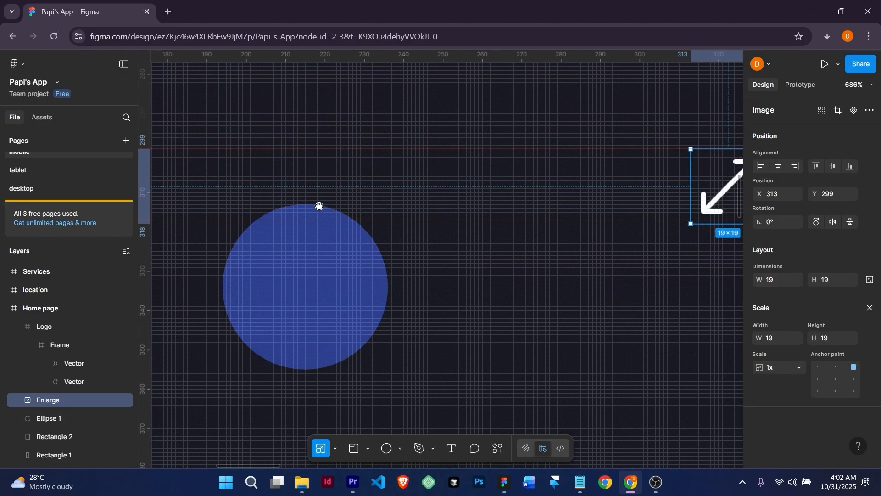
left_click_drag(613, 159, 390, 210)
left_click_drag(308, 205, 726, 263)
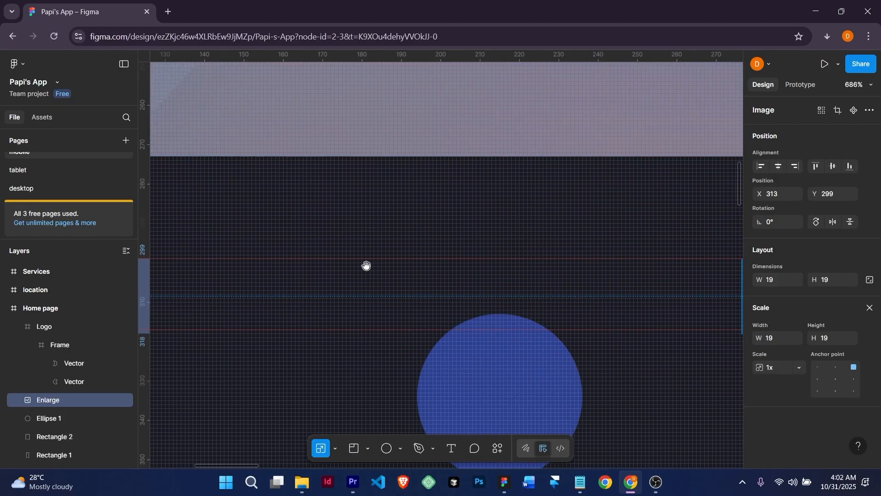
left_click_drag(366, 266, 514, 169)
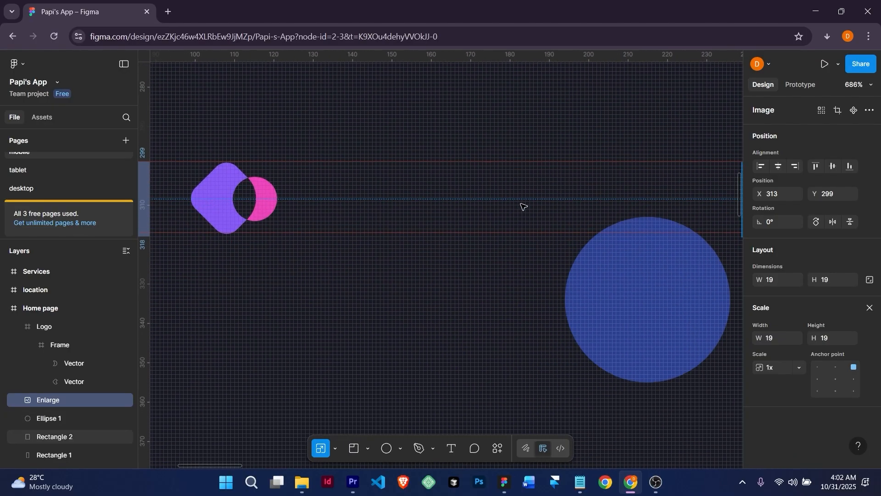
scroll(523, 206, "down", 15)
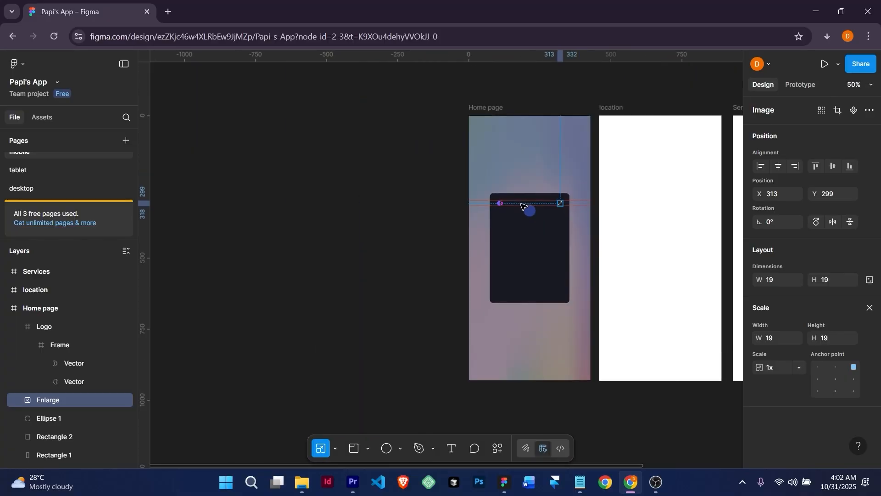
Examine the logo, blue circle and arrow icon in the card header against the horizontal guides and the Home page
scroll(524, 207, "up", 12)
scroll(523, 207, "down", 5)
scroll(524, 207, "up", 5)
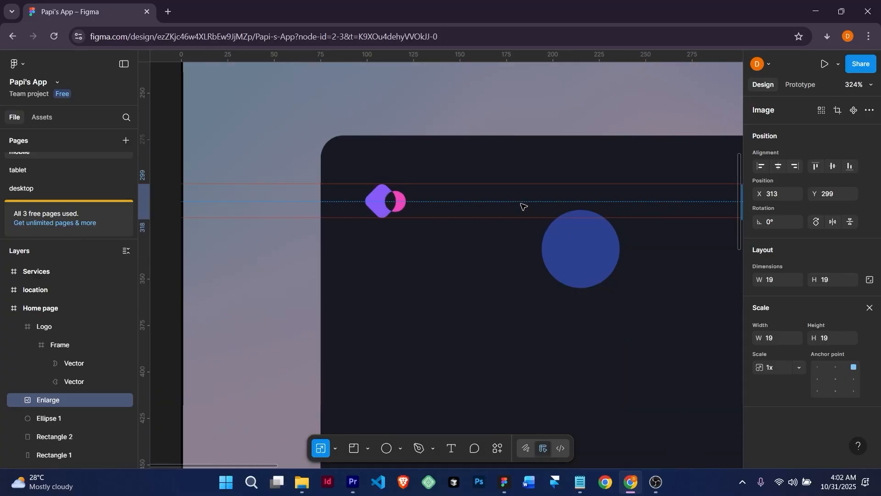
scroll(523, 206, "up", 4)
scroll(523, 206, "down", 6)
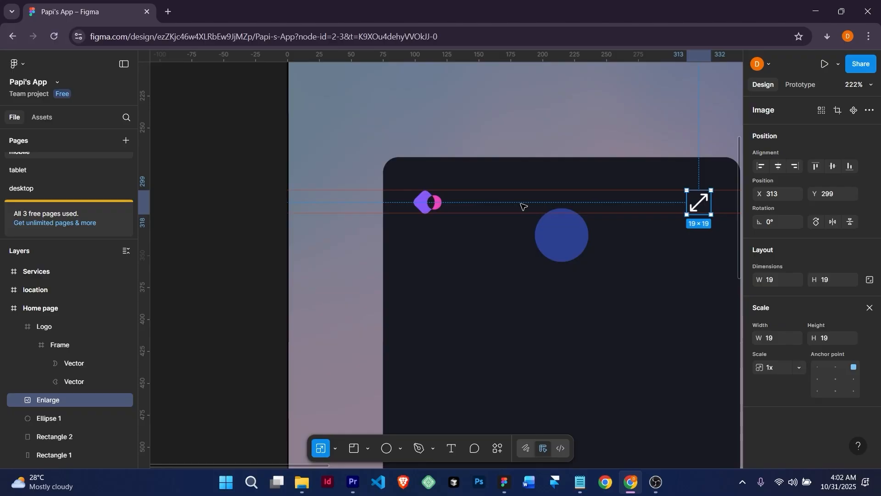
scroll(523, 207, "up", 5)
scroll(523, 207, "down", 5)
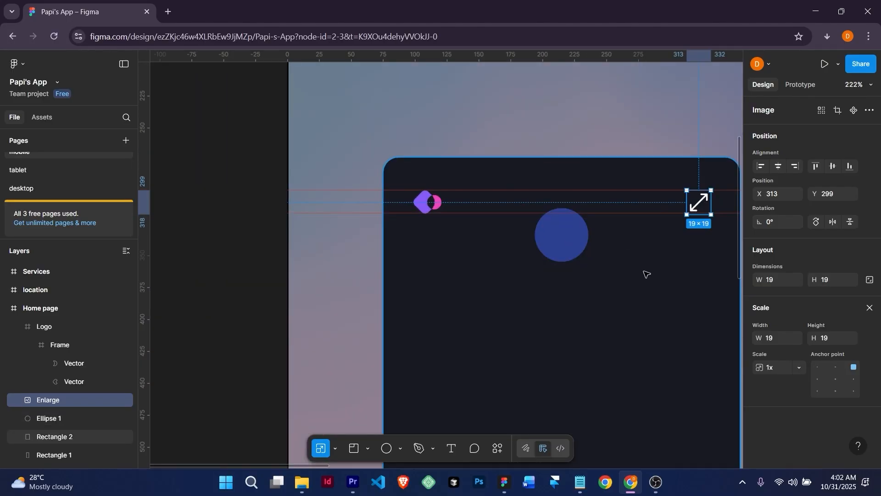
left_click_drag(638, 271, 567, 251)
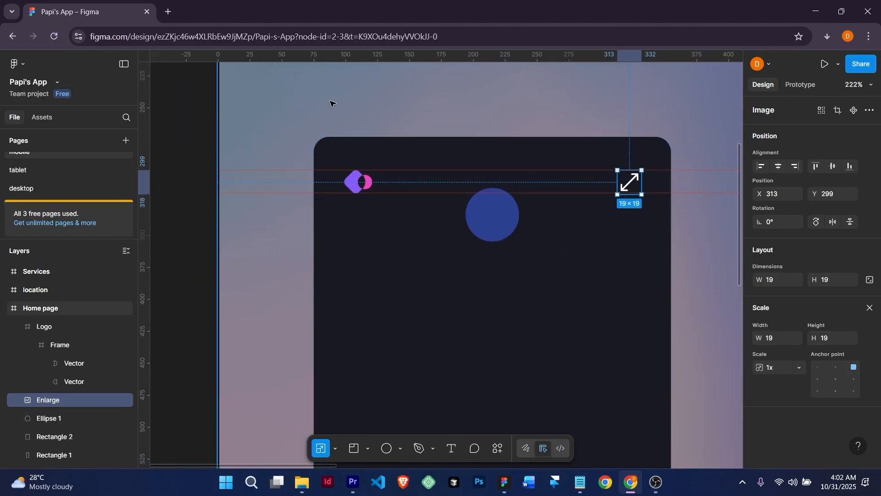
scroll(326, 127, "down", 5)
left_click_drag(326, 113, 339, 252)
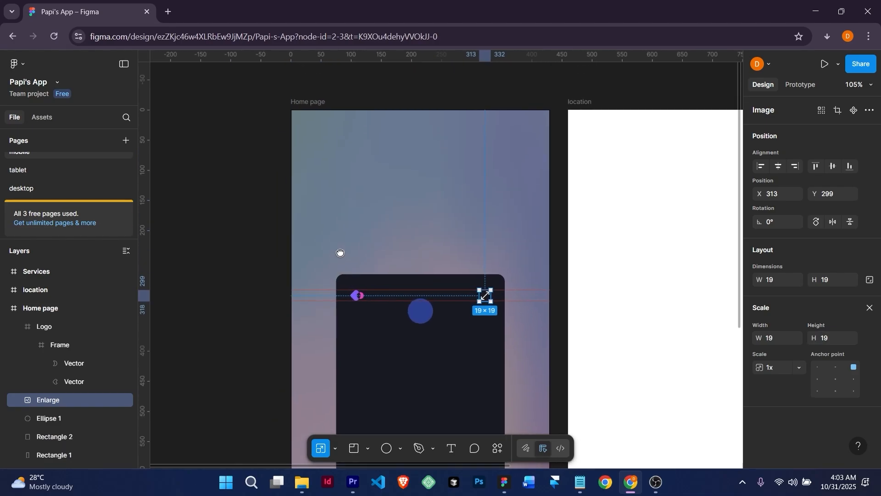
Add a Columns layout guide with a count of 4 to the Home page frame
left_click(311, 101)
scroll(817, 337, "down", 1)
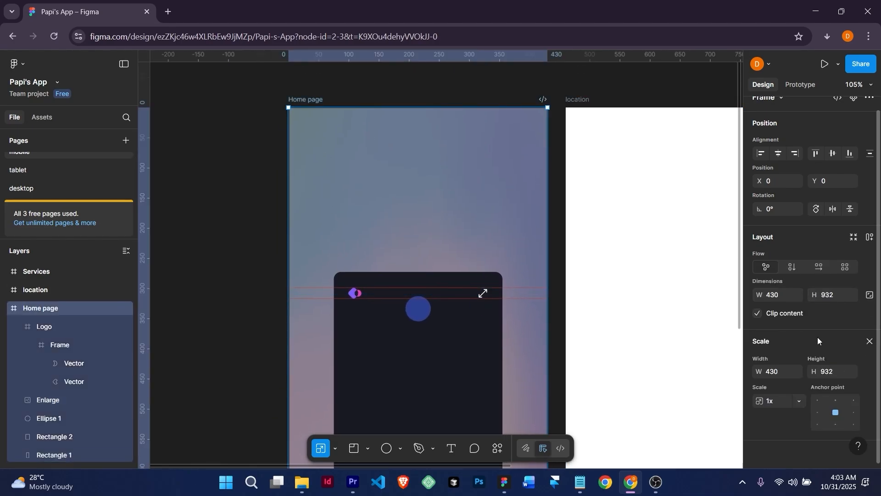
key("v")
scroll(800, 401, "down", 5)
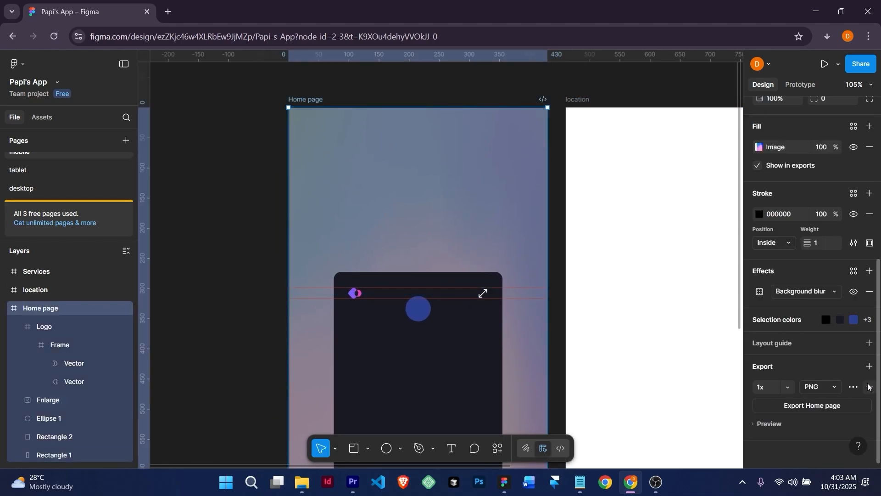
left_click(869, 343)
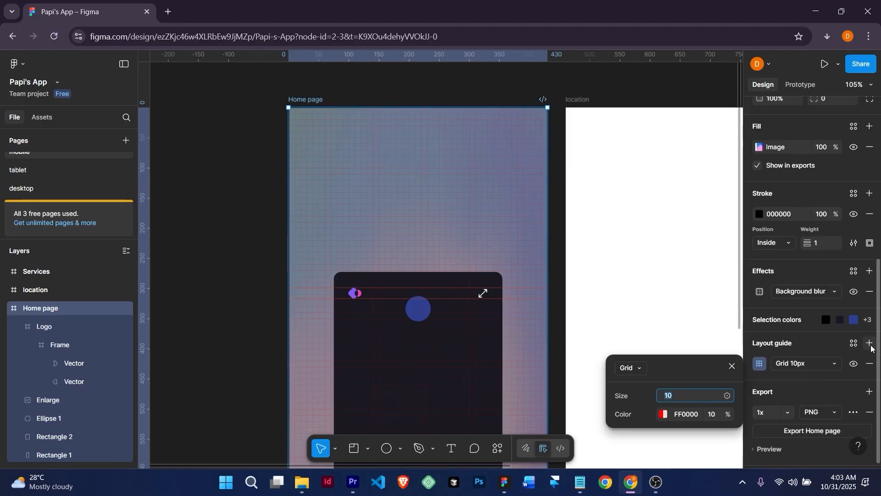
left_click(644, 369)
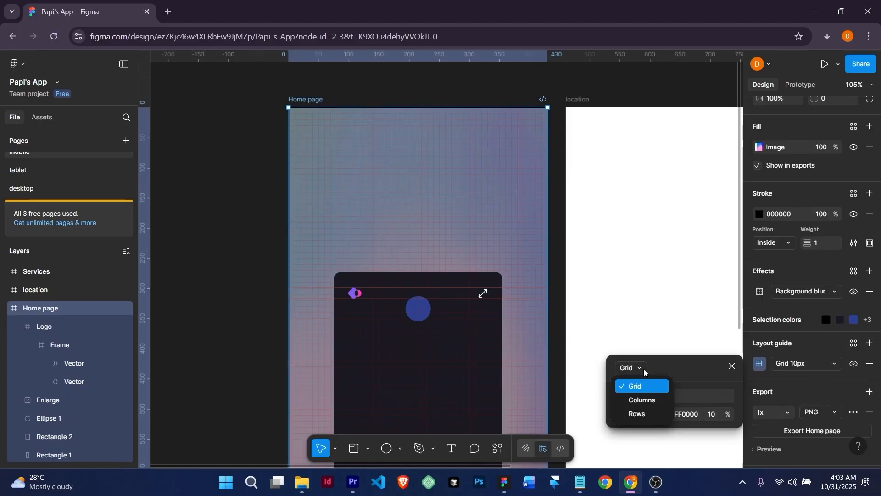
left_click(646, 400)
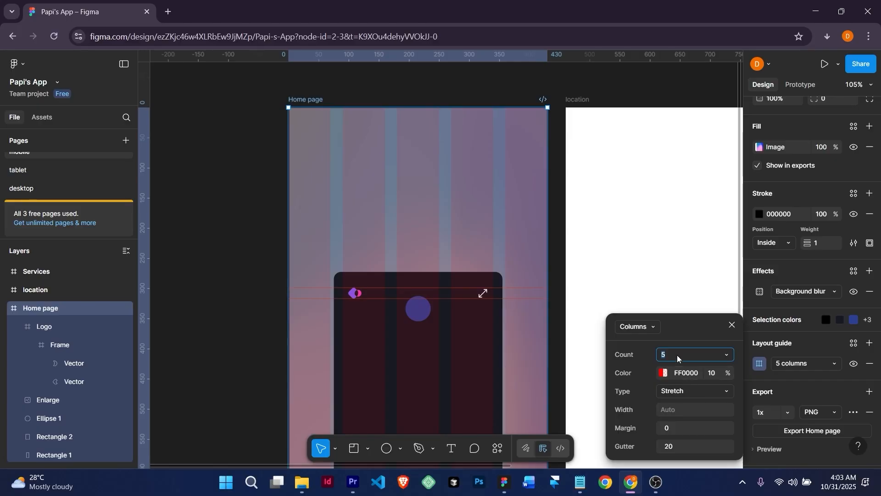
key("Return")
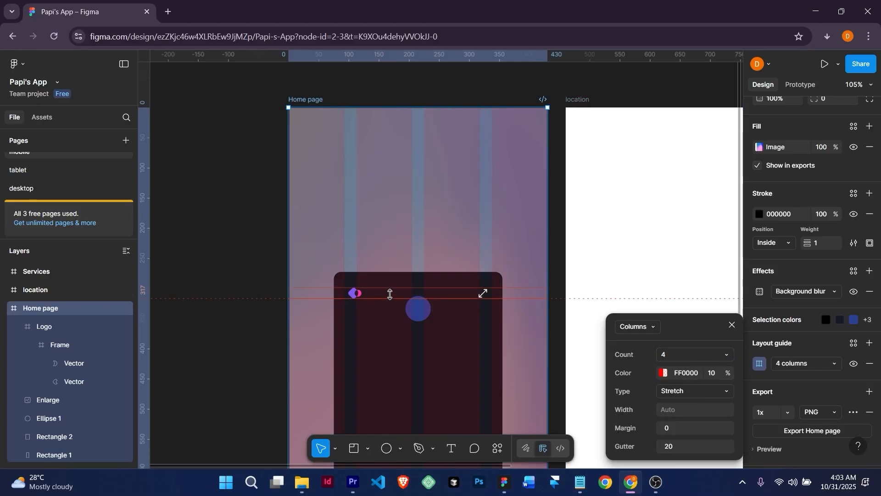
scroll(537, 304, "up", 5)
scroll(468, 309, "down", 3)
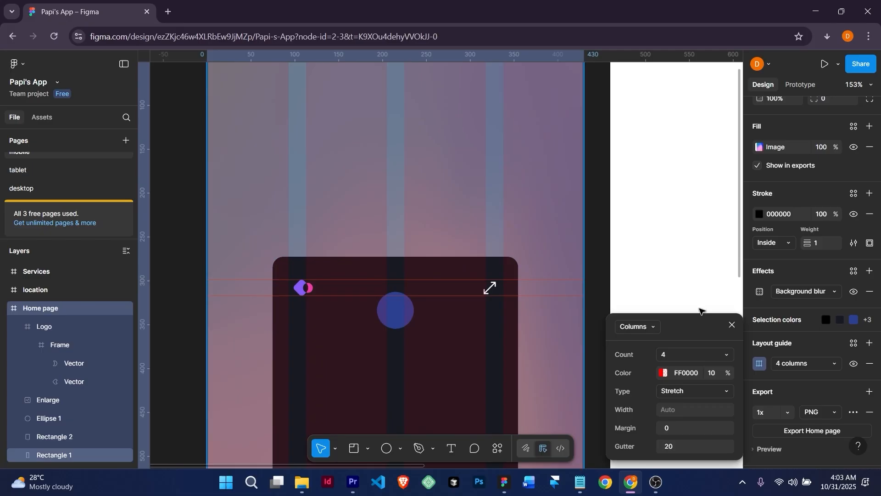
left_click(732, 325)
scroll(468, 305, "down", 2)
scroll(468, 304, "left", 3)
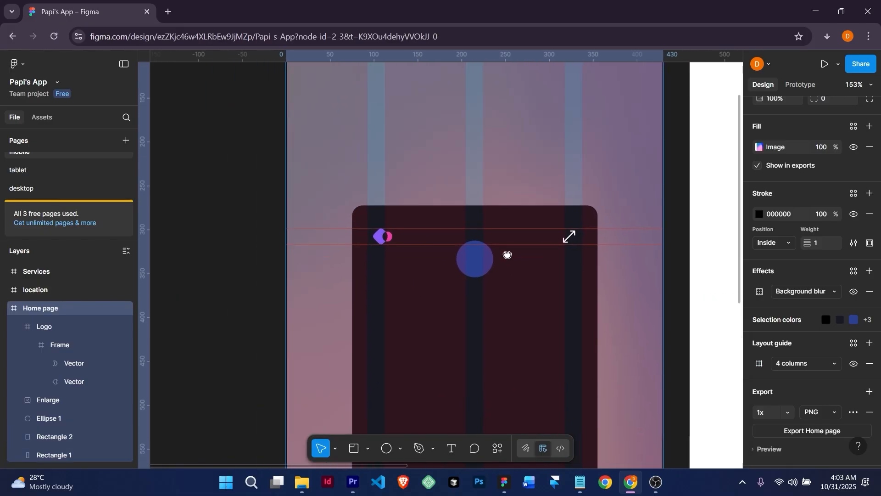
Move the arrow icon to X 318 and the logo to X 93, aligning them with the outer column gutters
scroll(534, 251, "up", 5)
left_click(609, 225)
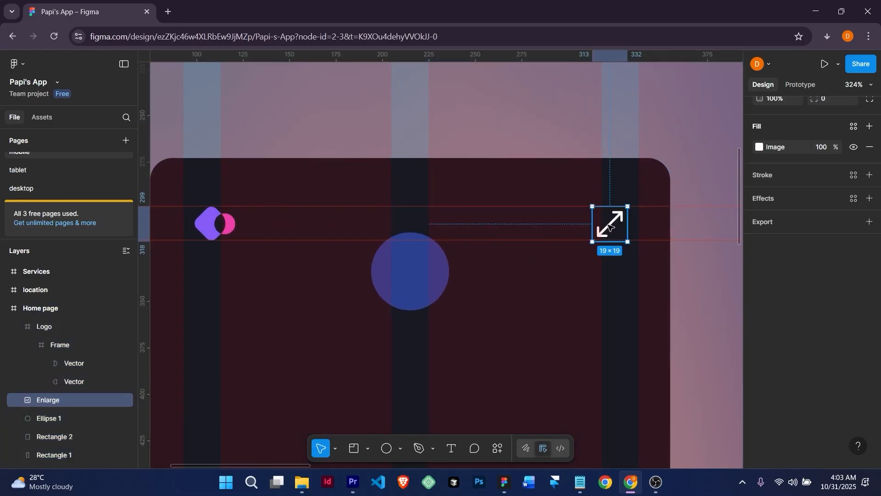
left_click_drag(609, 225, 620, 225)
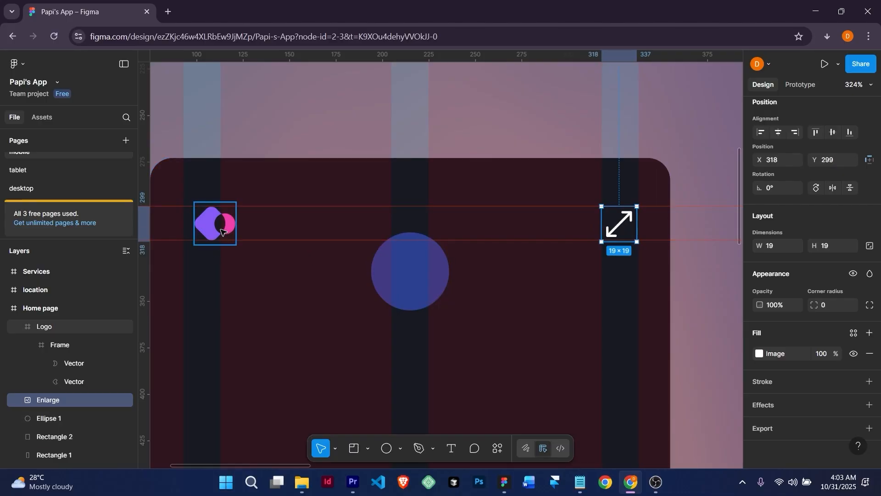
left_click_drag(214, 231, 206, 229)
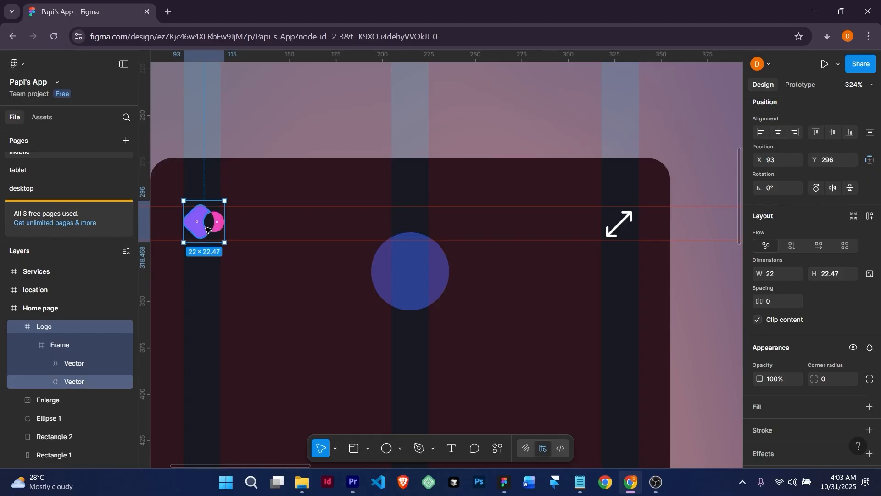
scroll(206, 229, "up", 3)
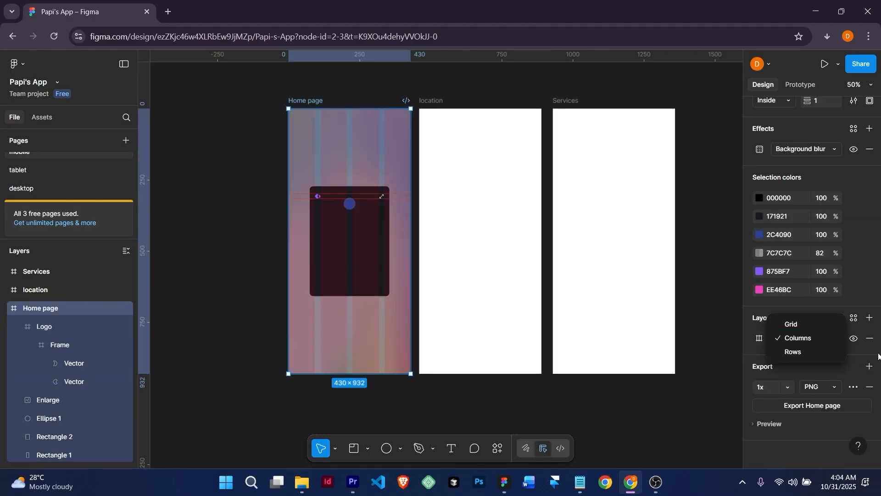
Lower the colour opacity of the Home page's column guide to 4%
left_click(842, 342)
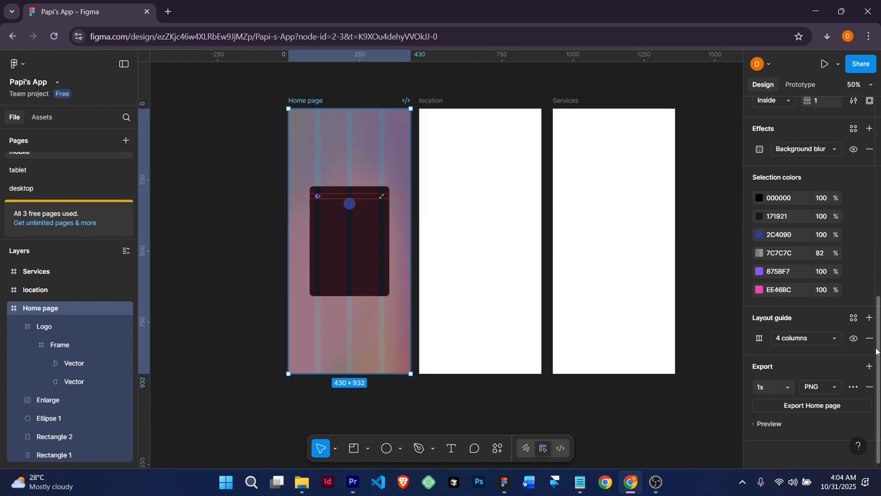
left_click(762, 339)
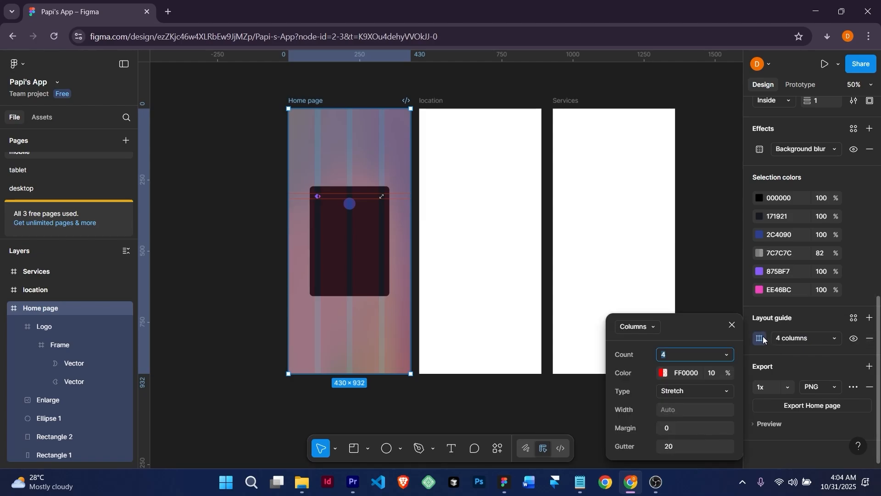
left_click(714, 373)
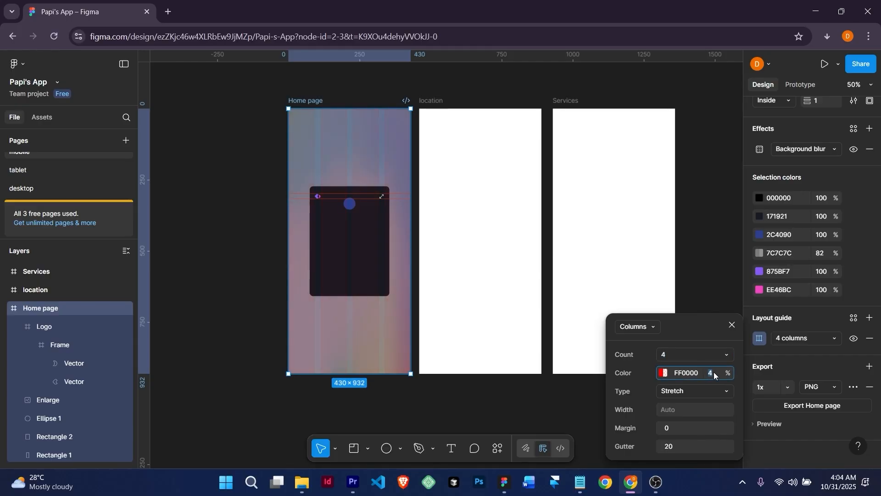
left_click(682, 354)
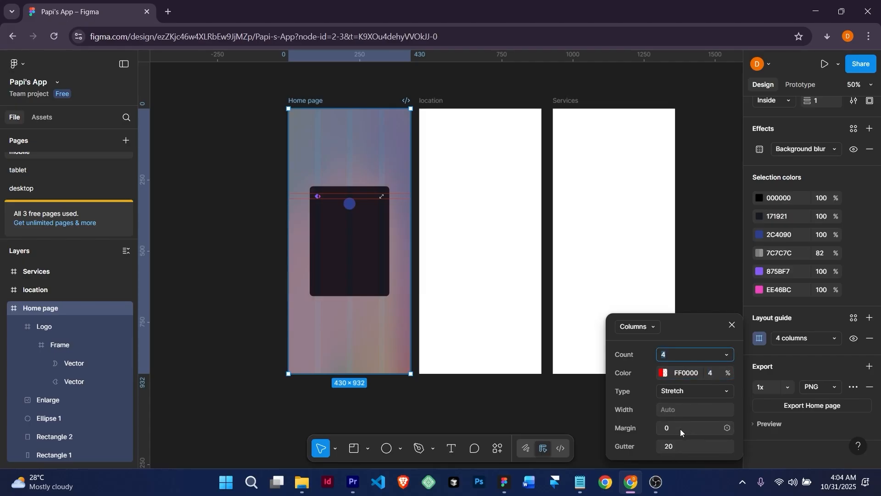
Try the Center type for the column guide, return it to Stretch, and restore the guide's original colour opacity
left_click(690, 392)
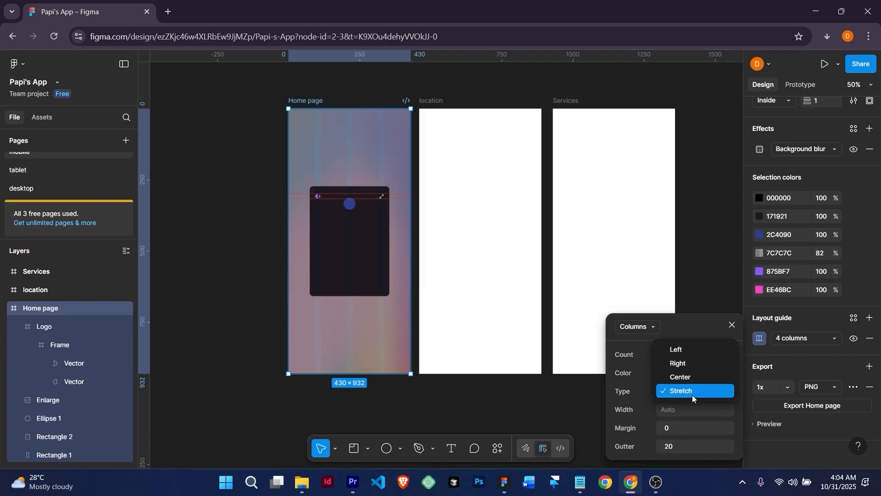
left_click(694, 379)
left_click(693, 392)
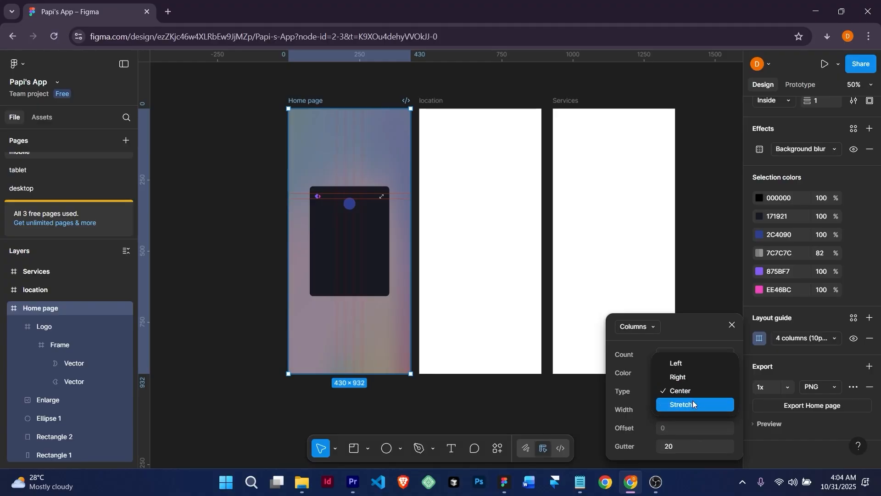
left_click(693, 404)
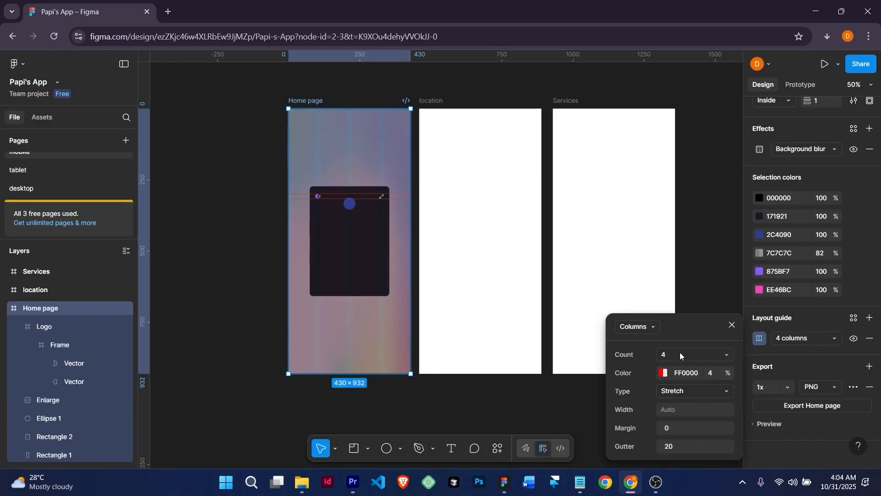
left_click(718, 374)
left_click(732, 329)
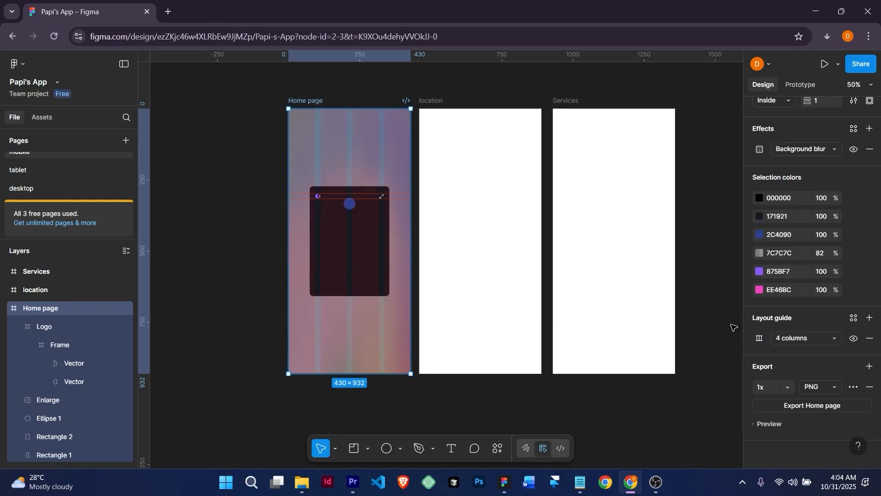
Move the blue circle up to X 195, Y 293, over the middle column gutter in the card's header
scroll(386, 249, "up", 5)
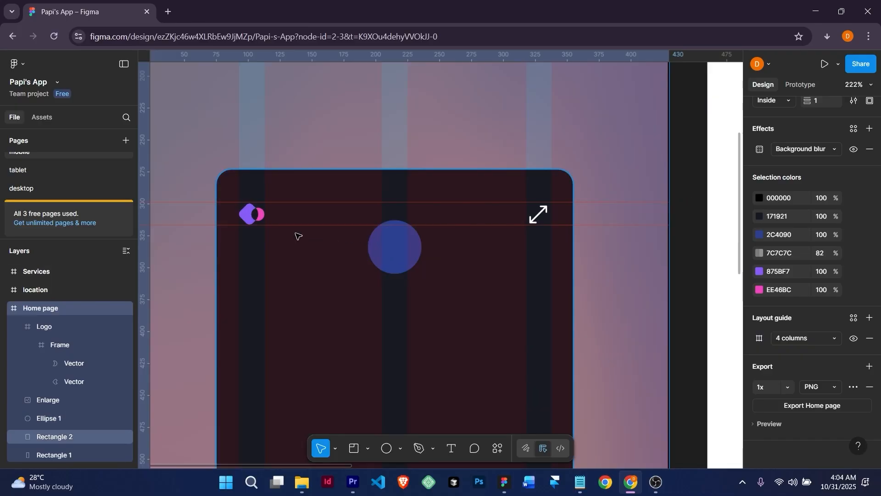
scroll(401, 259, "down", 1)
scroll(400, 259, "up", 1)
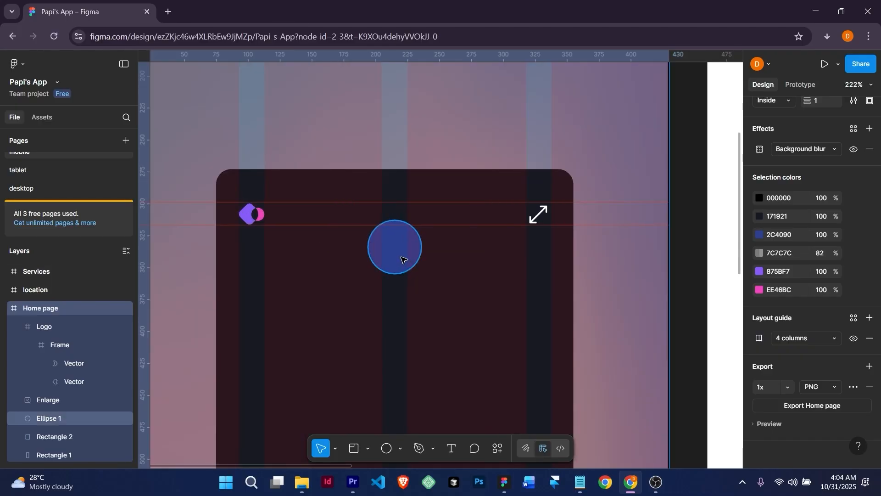
left_click(397, 252)
left_click_drag(397, 252, 400, 224)
scroll(398, 220, "up", 3)
scroll(401, 224, "down", 6)
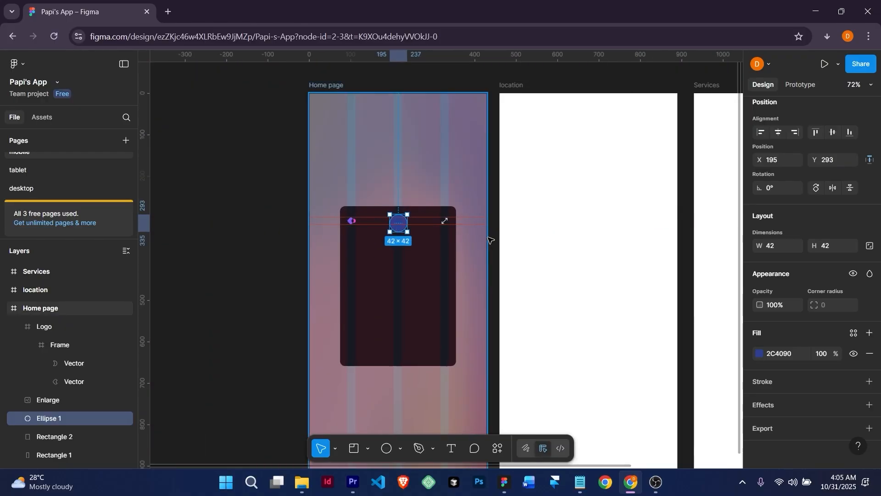
Remove the 4-column layout guide from the Home page frame
scroll(419, 256, "up", 1)
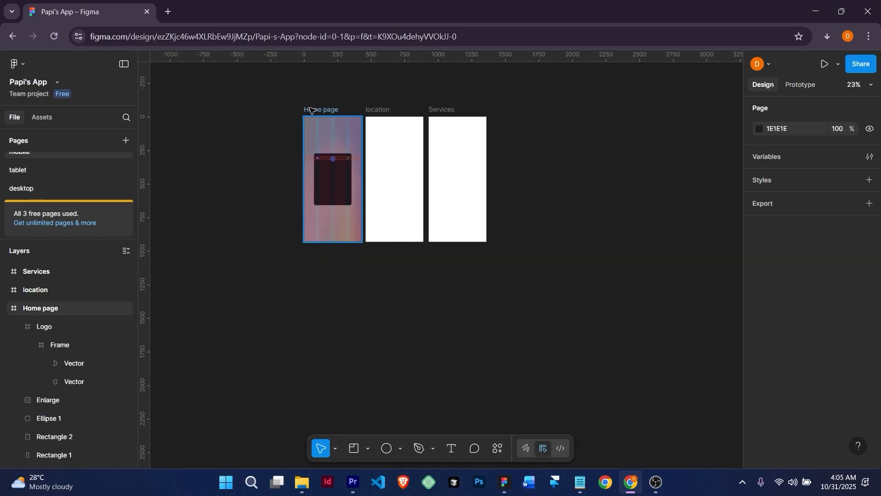
left_click(309, 110)
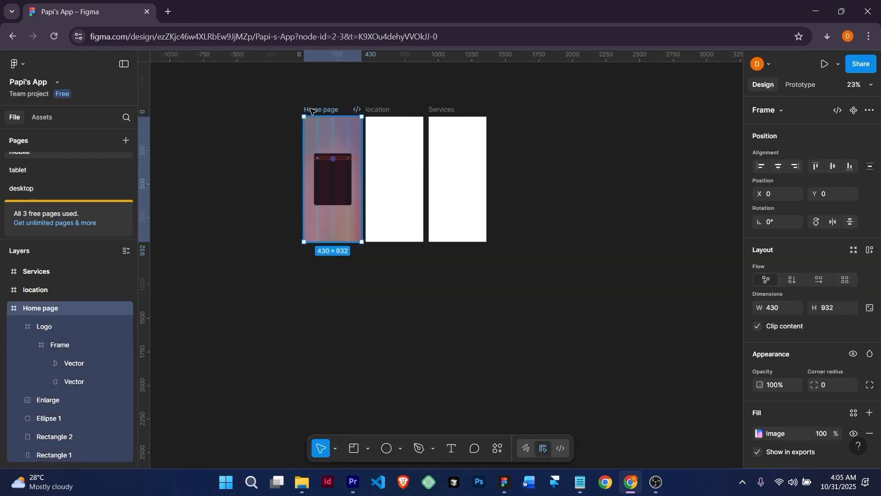
scroll(818, 393, "down", 10)
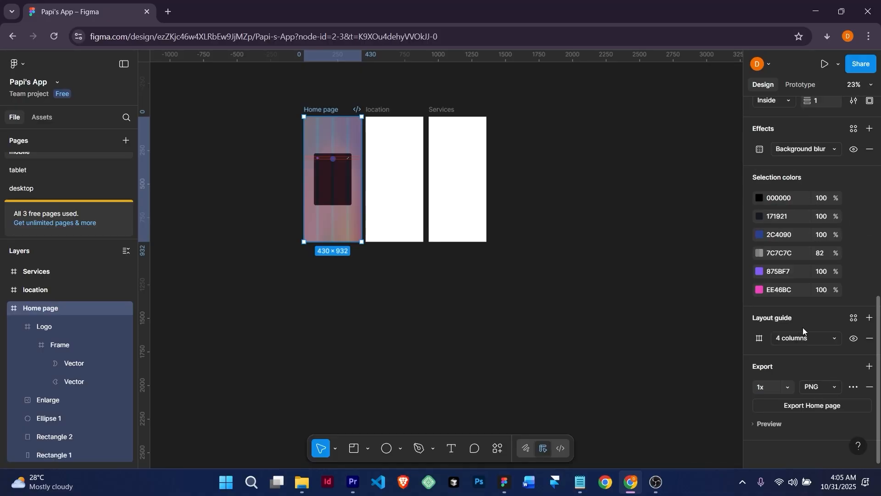
left_click(870, 339)
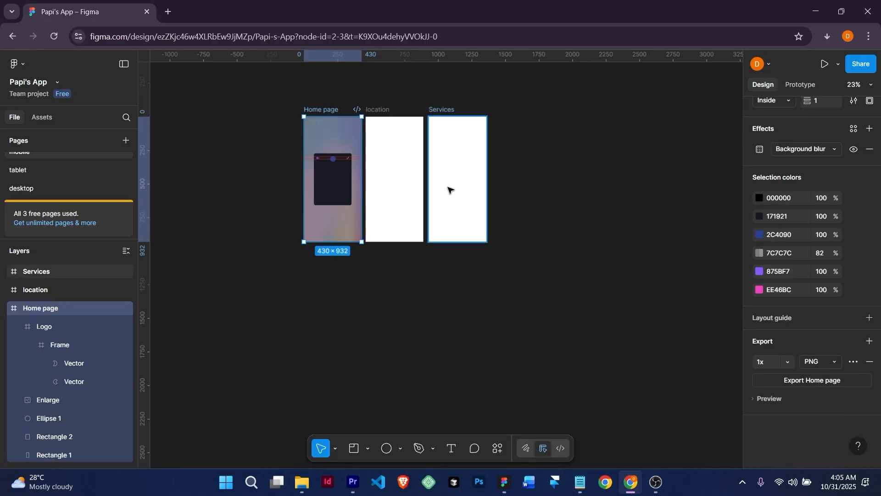
Select the dark card rectangle on the Home page
scroll(356, 160, "up", 3)
scroll(351, 157, "up", 4)
scroll(340, 156, "down", 4)
left_click_drag(340, 158, 437, 249)
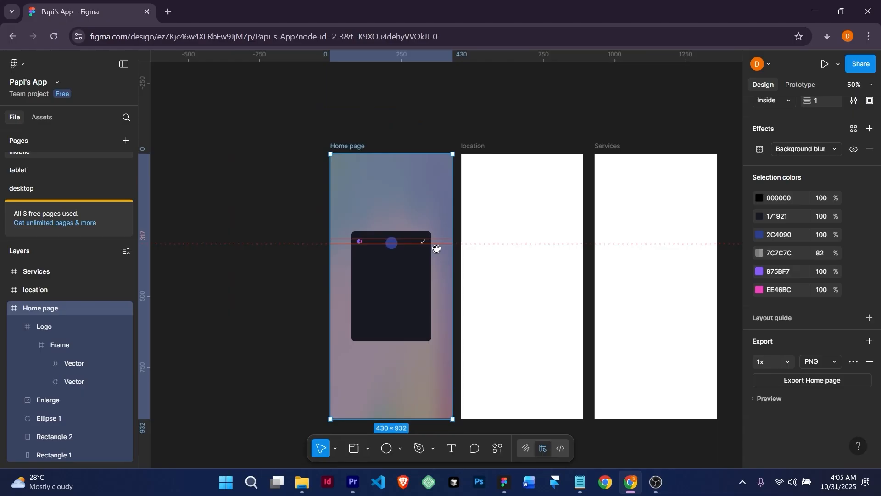
scroll(422, 251, "up", 1)
left_click(420, 256)
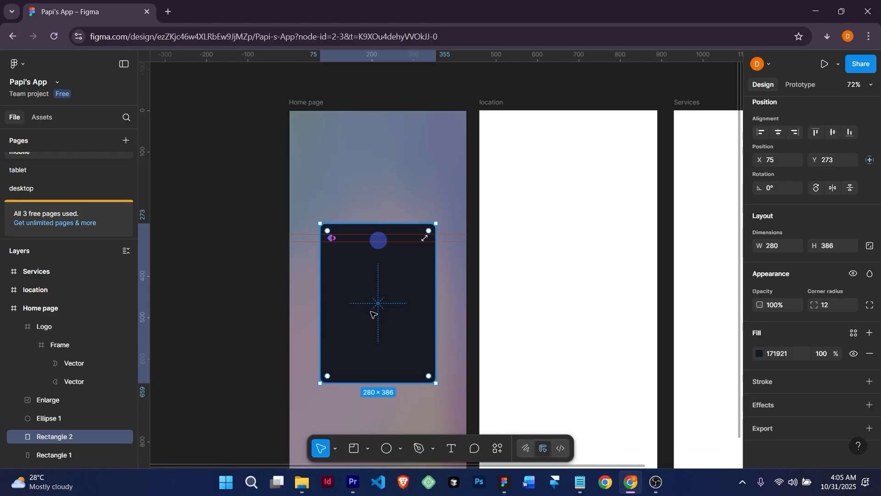
scroll(367, 302, "up", 3)
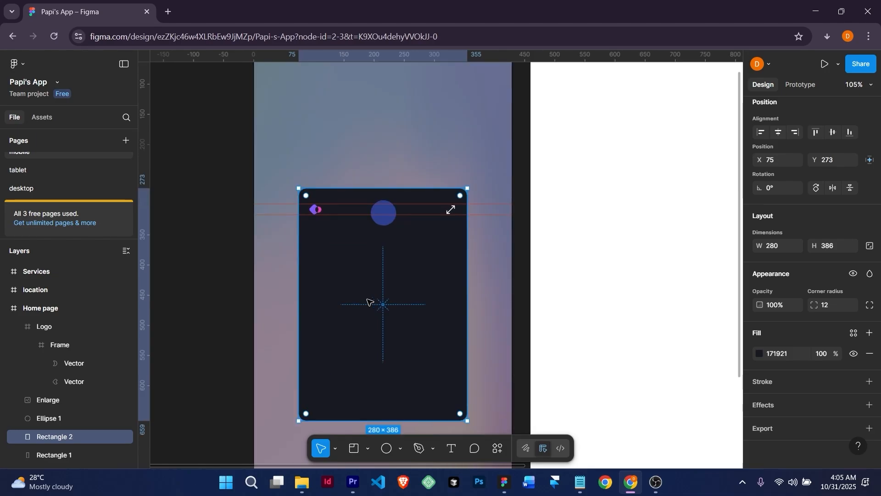
Switch to Notepad, copy the paragraph starting "Server based AI features won't work", and return to Figma
left_click(581, 481)
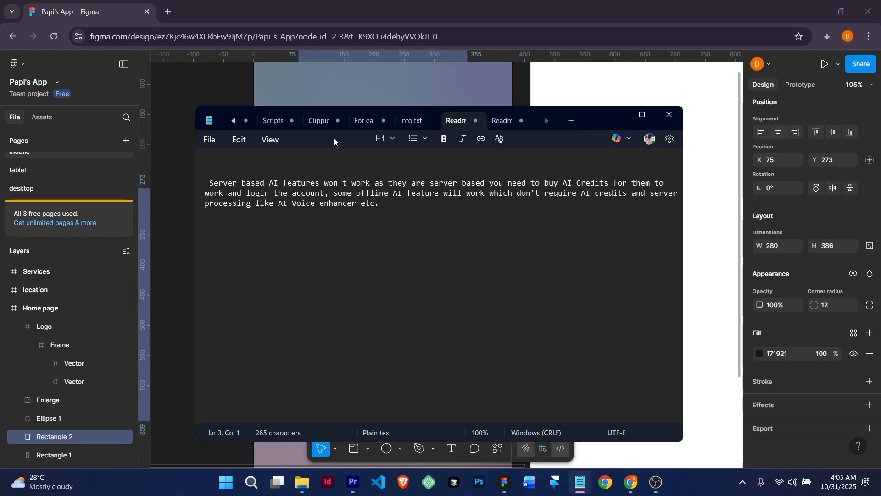
left_click_drag(390, 204, 196, 185)
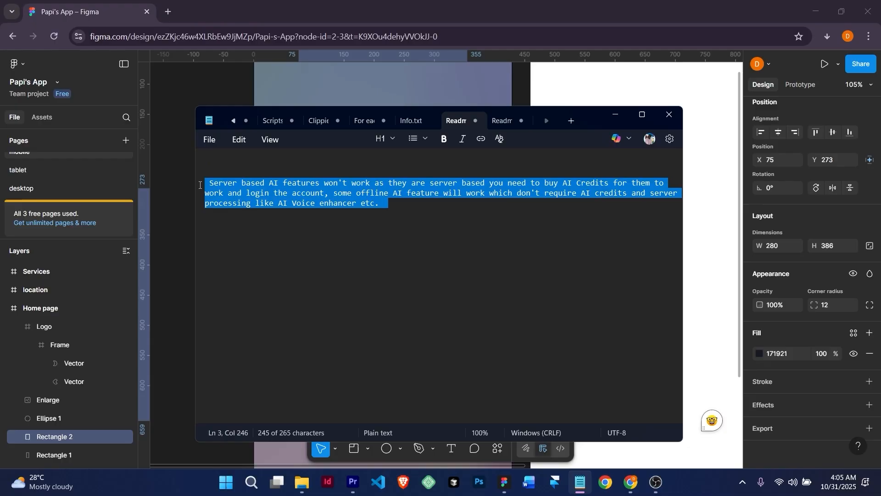
left_click(502, 83)
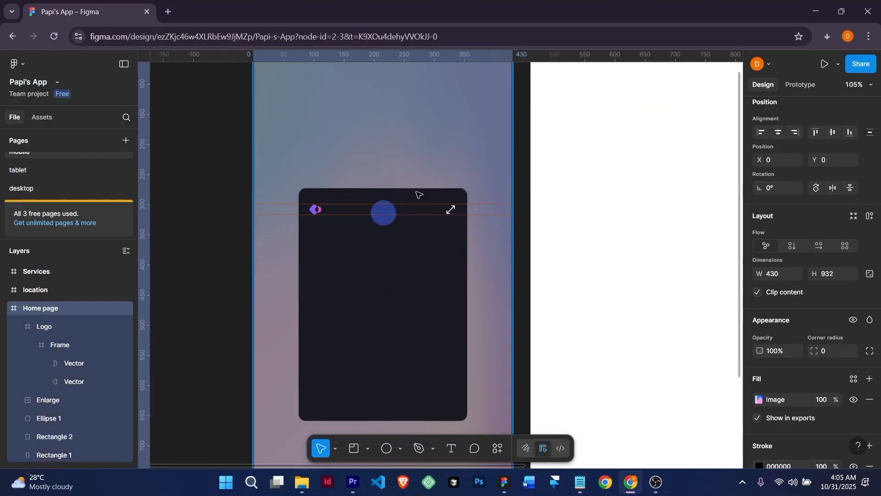
Place an auto-width text at about X 158, Y 430 on the dark card and paste the copied paragraph into it
left_click(384, 256)
scroll(384, 256, "up", 5, "ctrl")
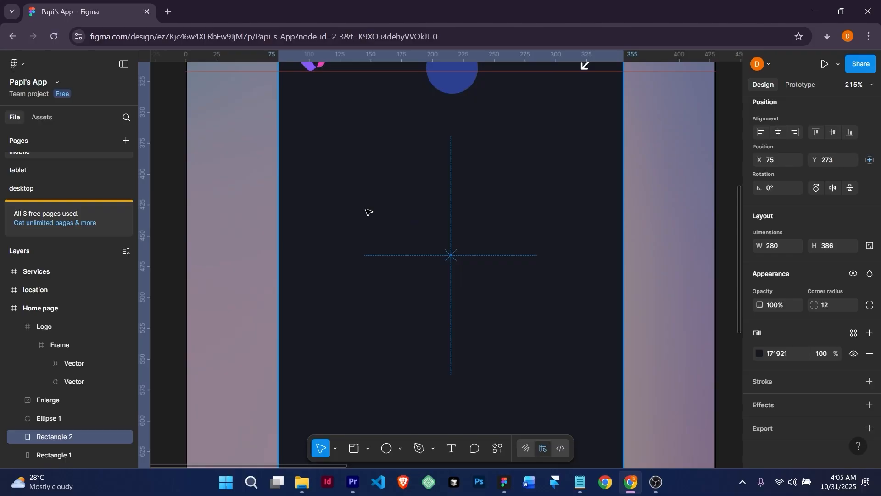
left_click(452, 449)
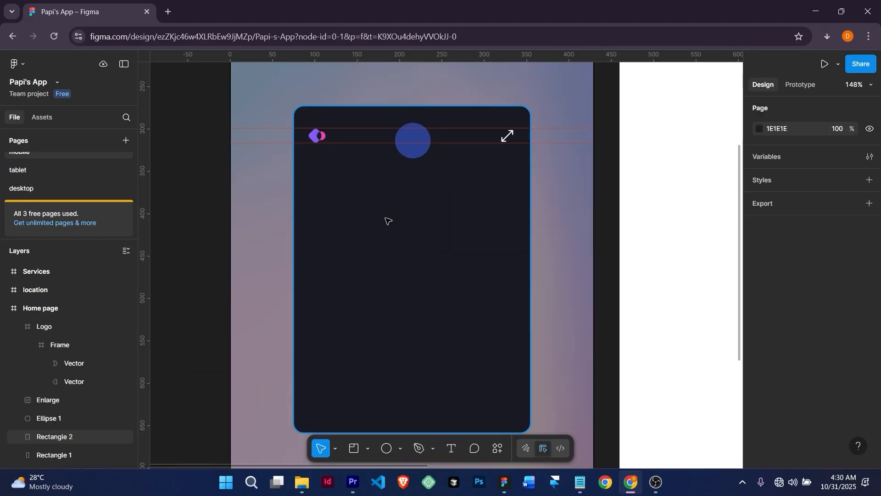
scroll(388, 220, "up", 3)
scroll(388, 220, "down", 5)
scroll(390, 220, "up", 2)
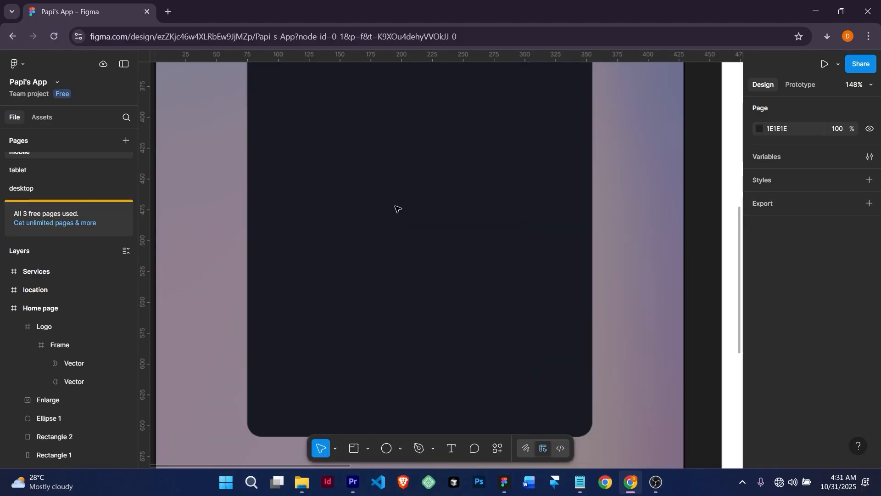
left_click_drag(435, 191, 419, 264)
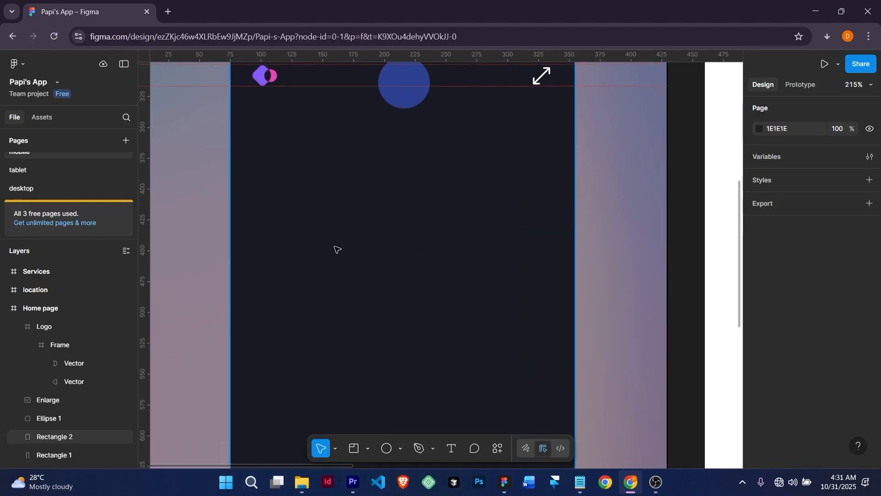
left_click(451, 448)
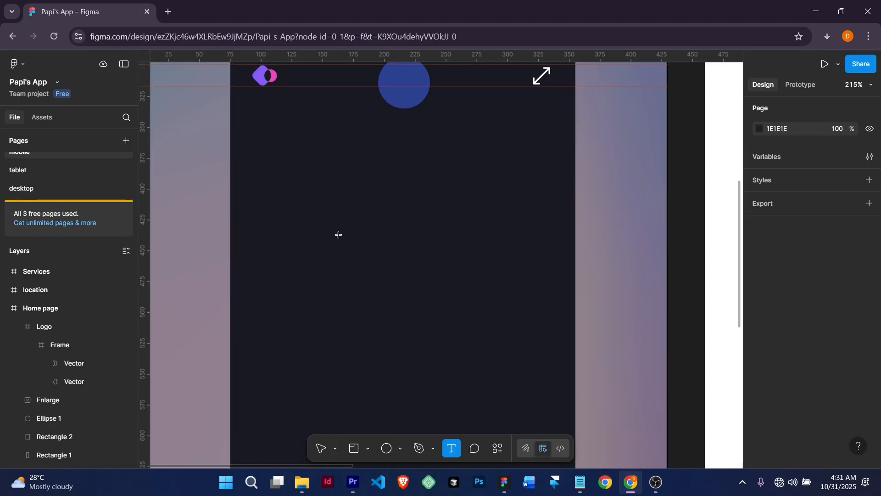
left_click(333, 225)
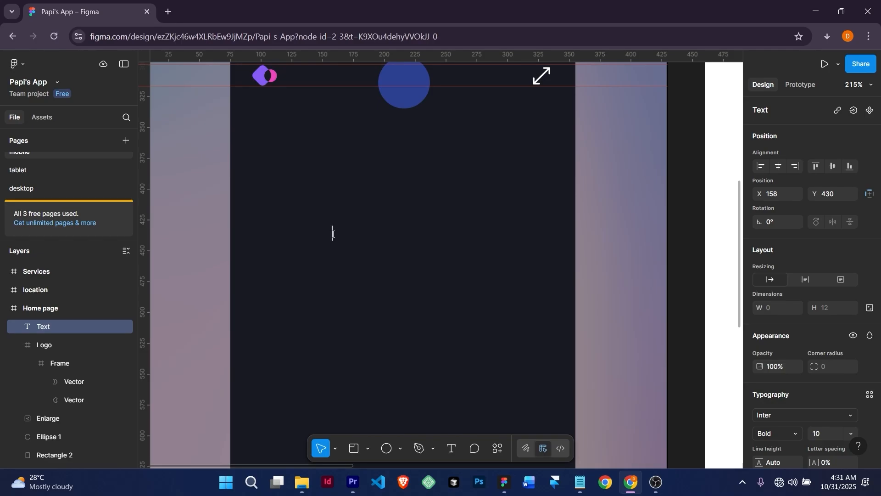
key("ctrl+v")
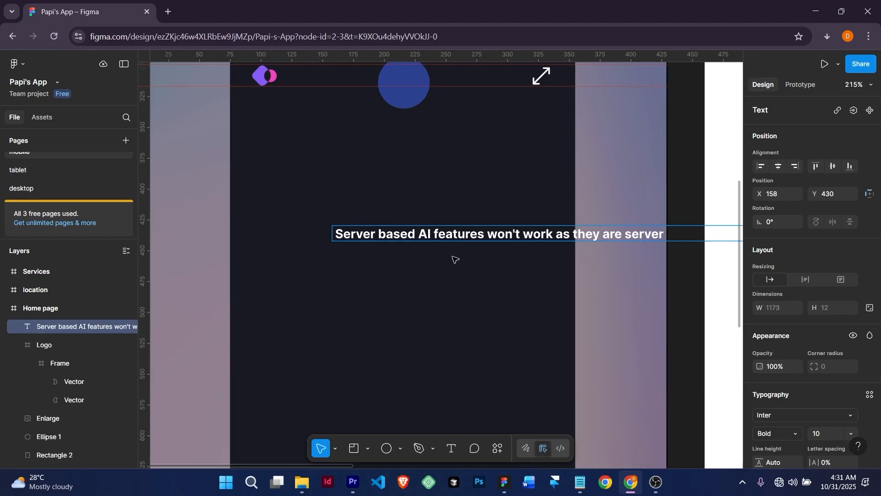
Move the pasted text to about X 58, Y 422 and break it manually into five lines
left_click_drag(505, 236, 382, 227)
double_click(386, 226)
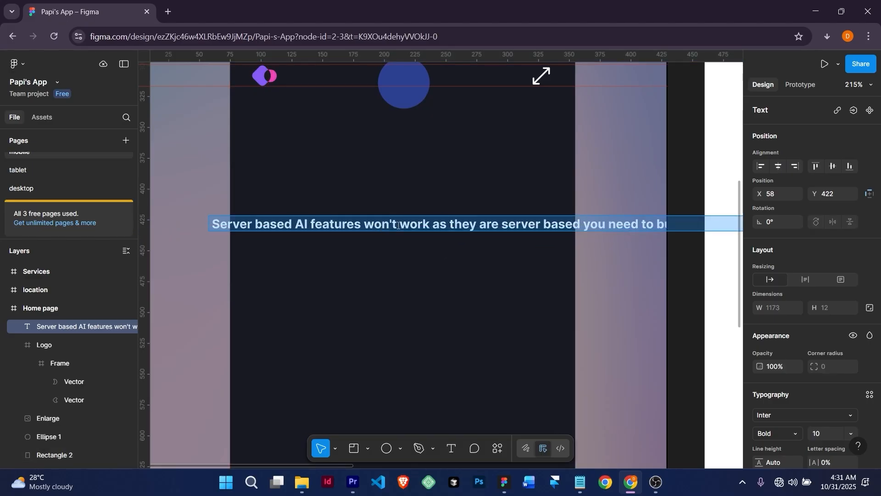
left_click(448, 225)
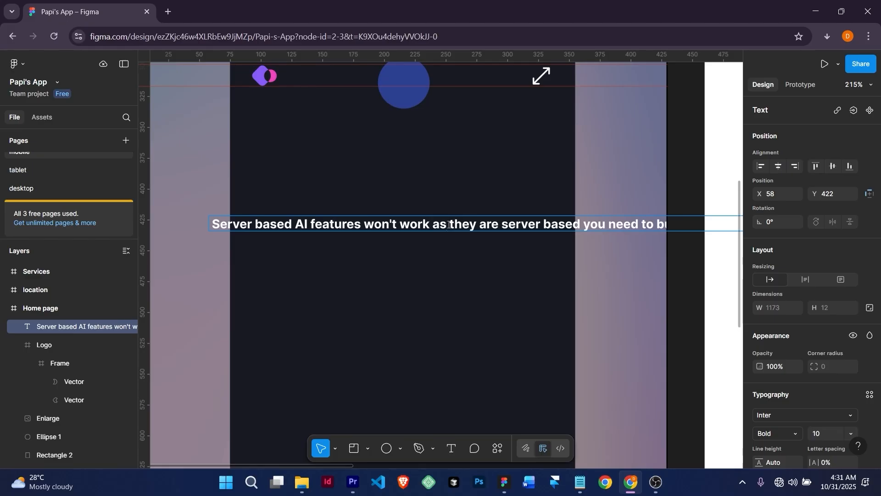
key("Return")
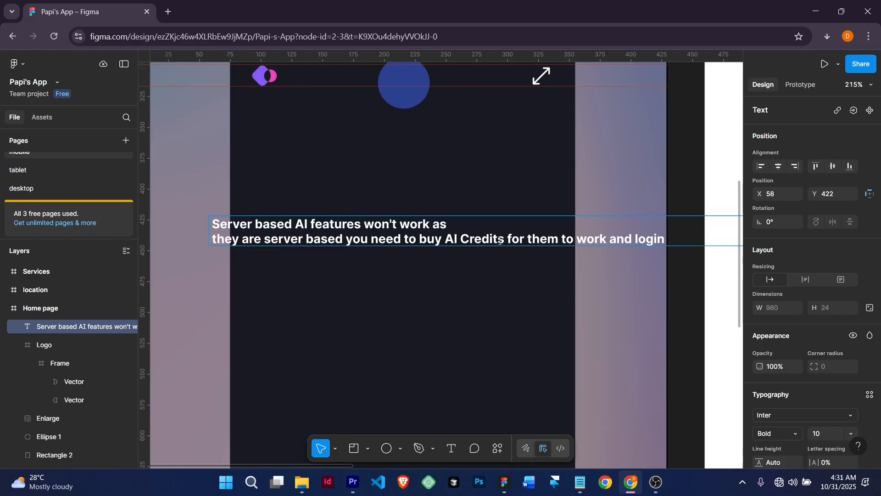
left_click(507, 240)
key("Return")
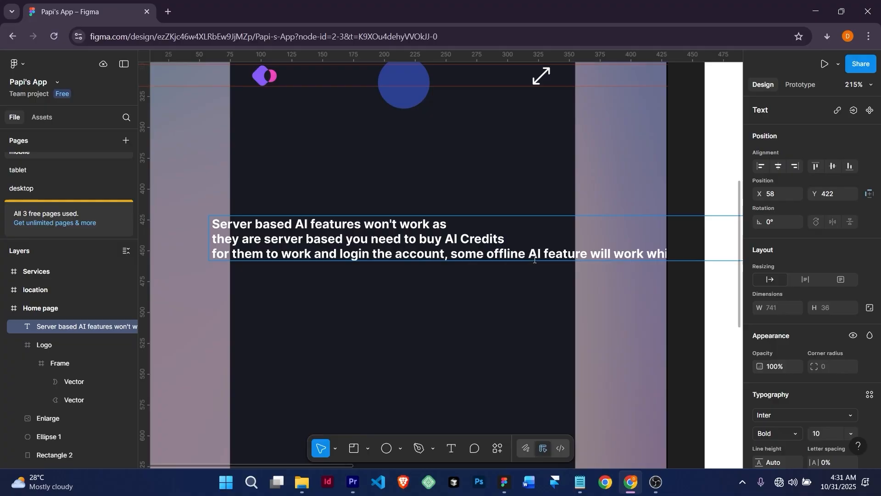
key("Return")
left_click(531, 268)
key("Return")
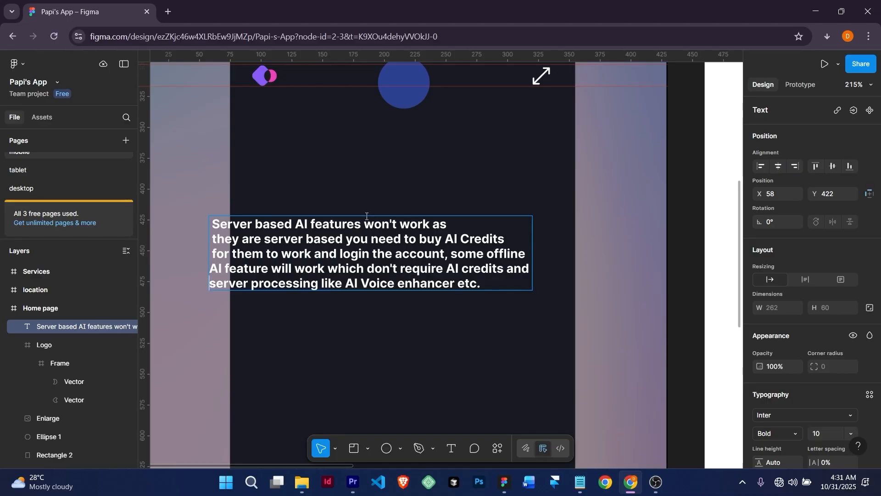
key("Escape")
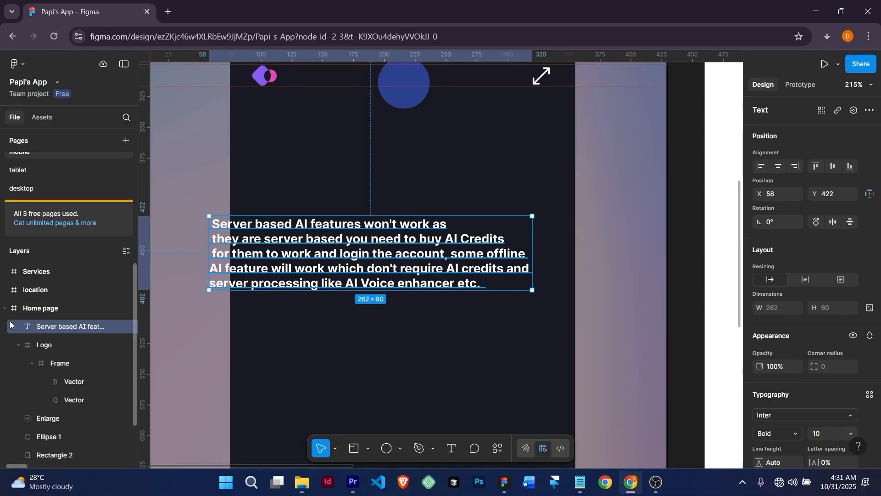
Delete the manually broken text and try a fixed-size text box of about 216 × 153 on the dark card
key("Delete")
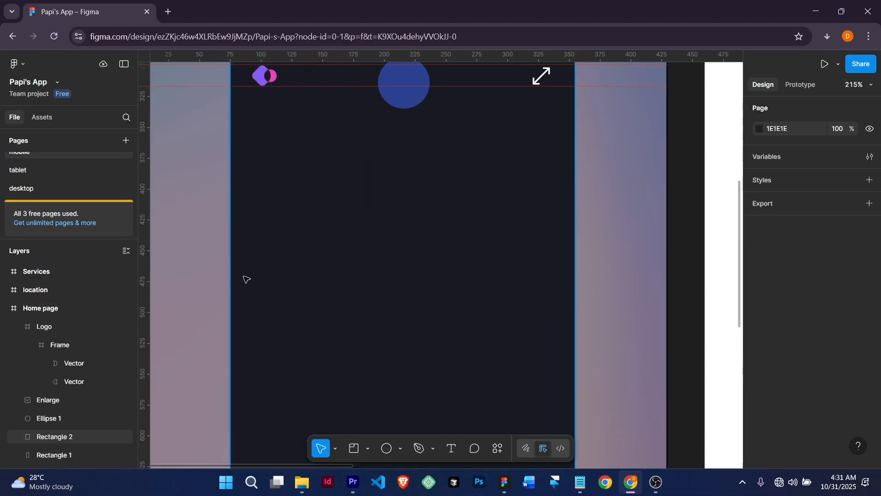
key("t")
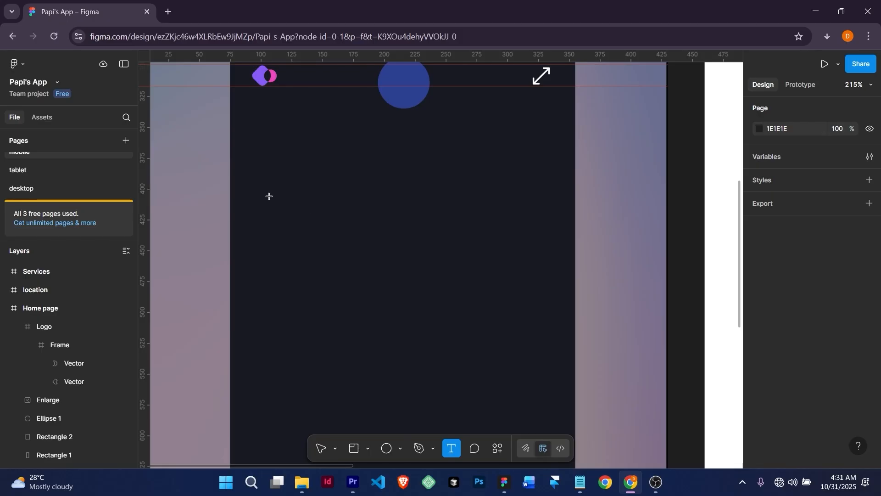
left_click_drag(269, 196, 537, 384)
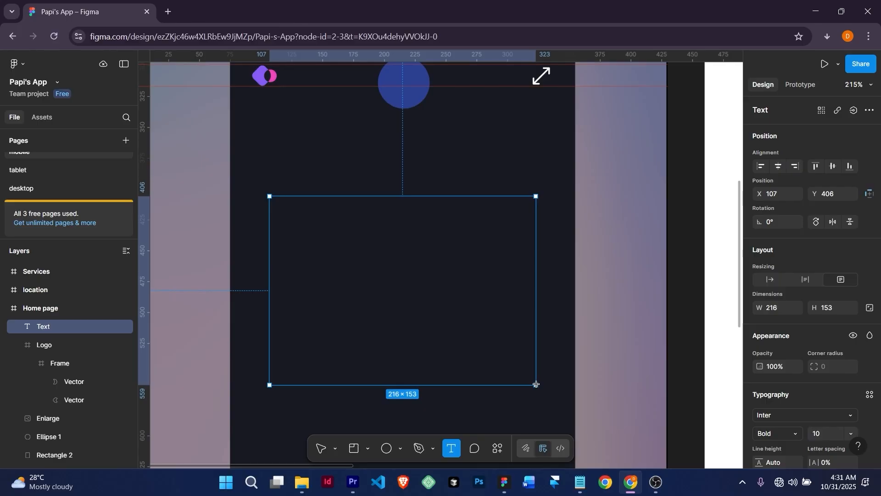
left_click_drag(536, 385, 536, 384)
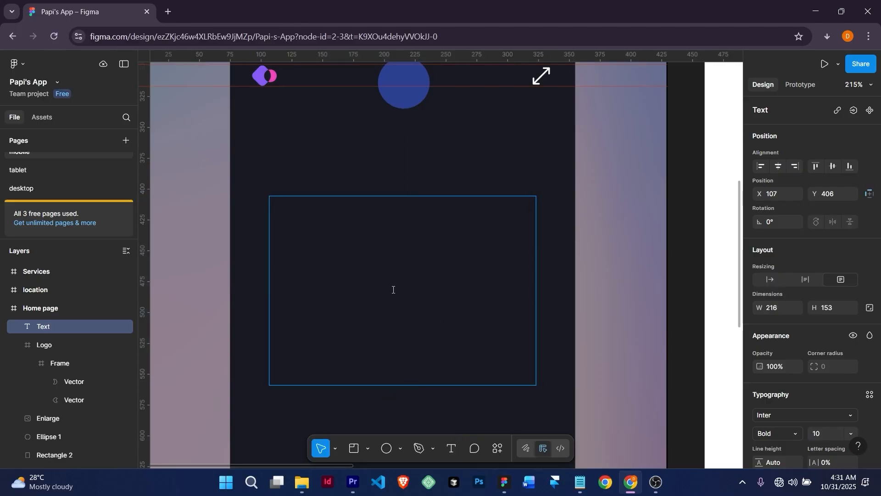
key("Escape")
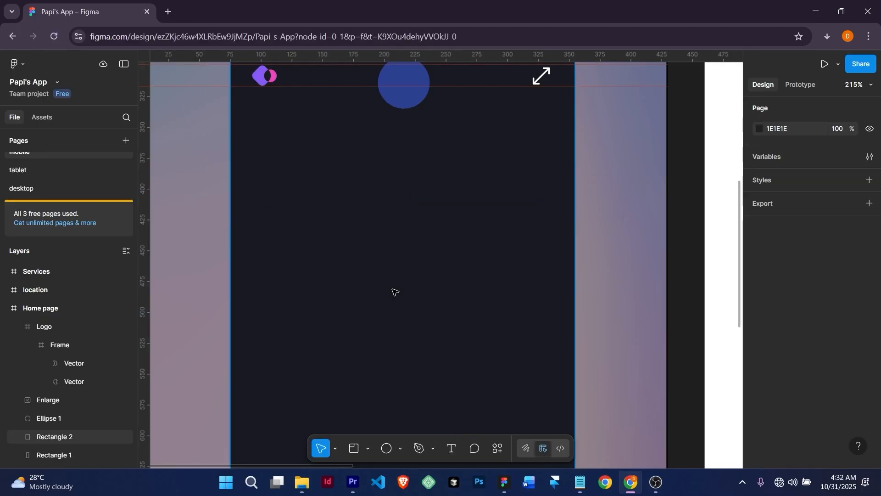
Draw a text box of about 195 × 148 at X 117, Y 415 on the dark card and paste the copied paragraph
left_click(456, 453)
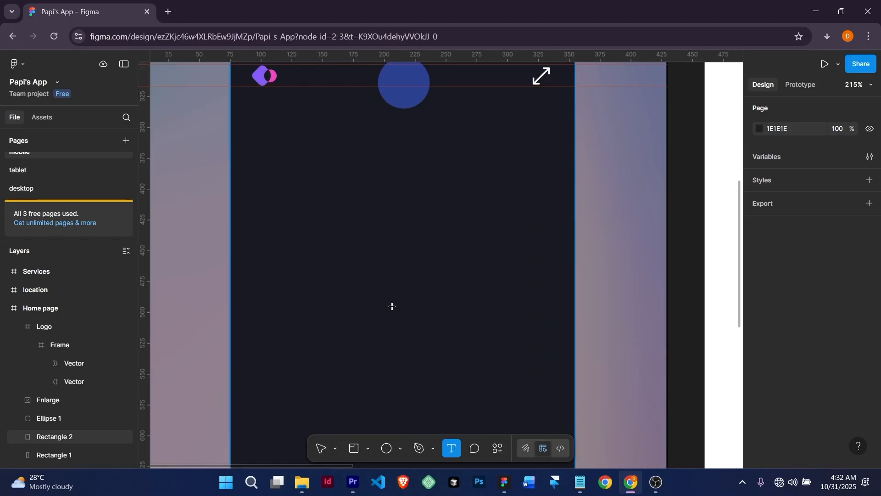
left_click_drag(281, 207, 523, 390)
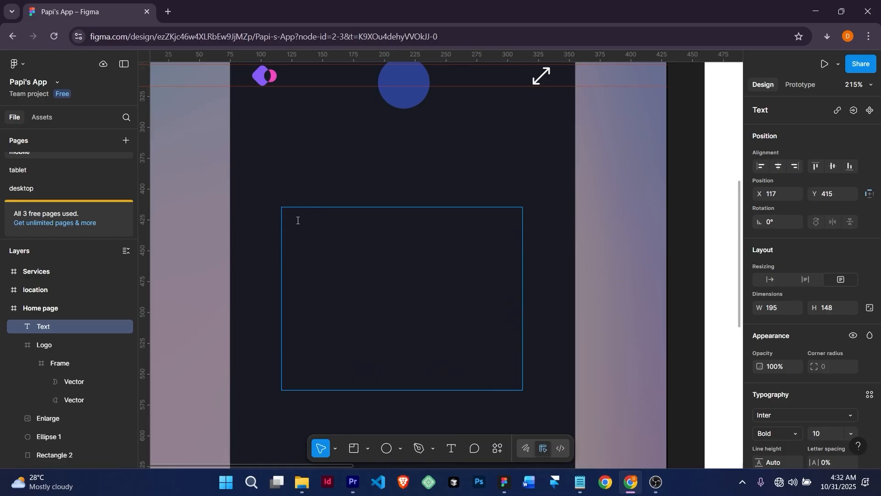
type("Server based AI features won't work as they are server based you need to buy AI Credits for them to work and login the account, some offline AI feature will work which don't require AI credits and server processing like AI Voice enhancer etc.")
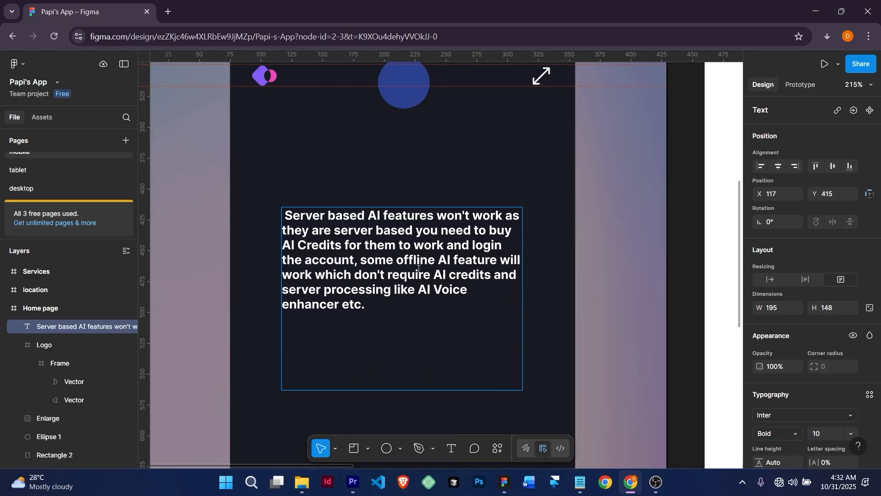
Resize the paragraph's text box to about 228 × 125, making it wider and shorter
key("Escape")
left_click_drag(523, 310, 568, 306)
left_click_drag(423, 390, 428, 361)
Copy the whole paragraph and paste a duplicate beneath it inside the same text box
double_click(372, 260)
key("ctrl+c")
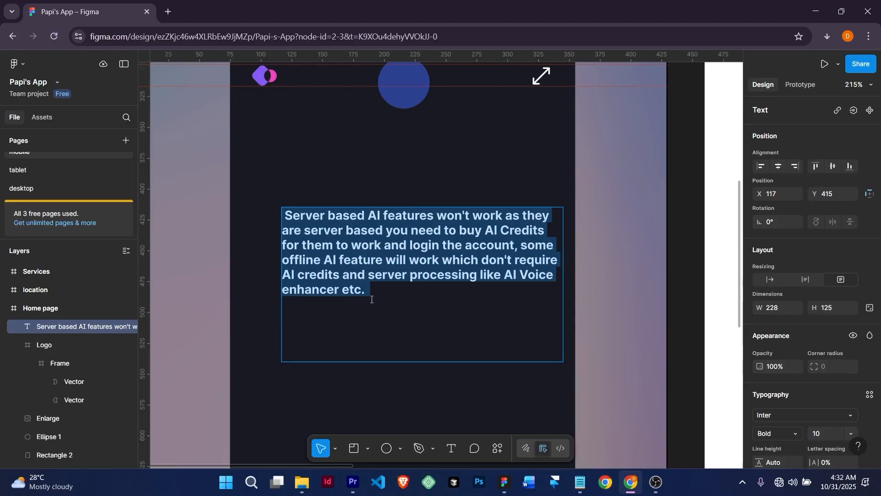
left_click(397, 313)
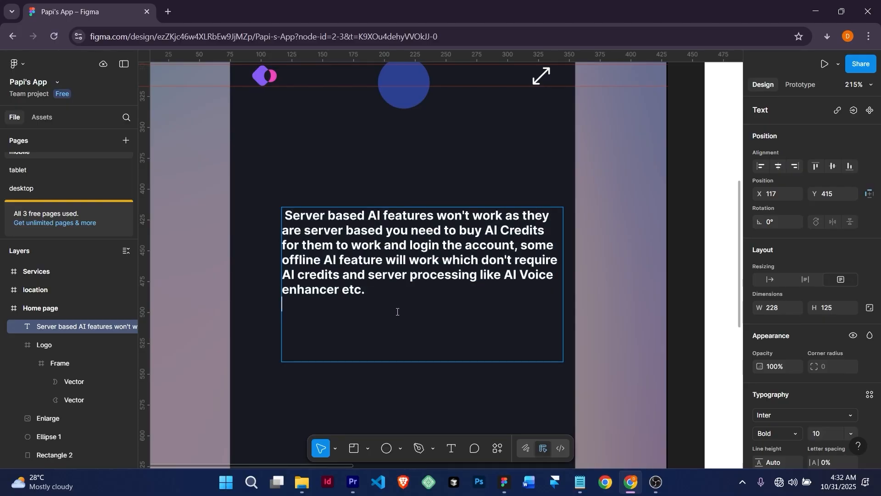
key("Return")
key("ctrl+v")
left_click(417, 292)
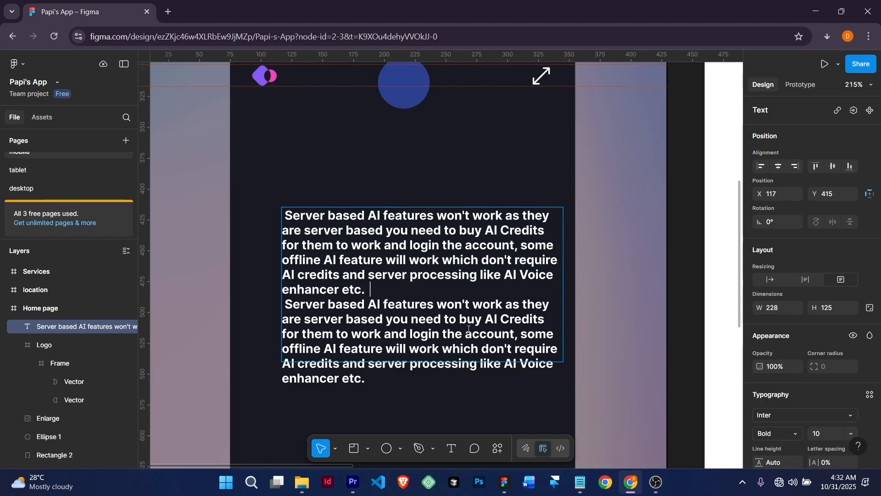
key("Escape")
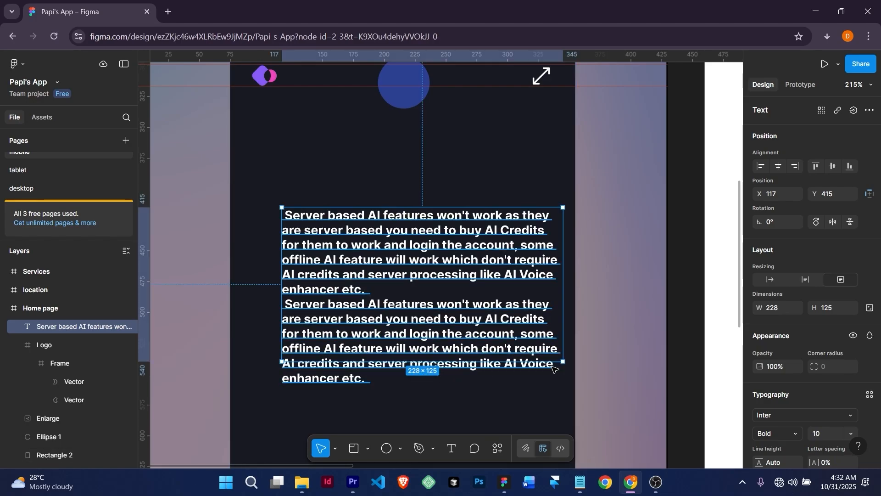
Enlarge the text box to about 233 × 146 and delete the duplicate second paragraph
left_click_drag(564, 362, 570, 387)
key("Return")
left_click(367, 379)
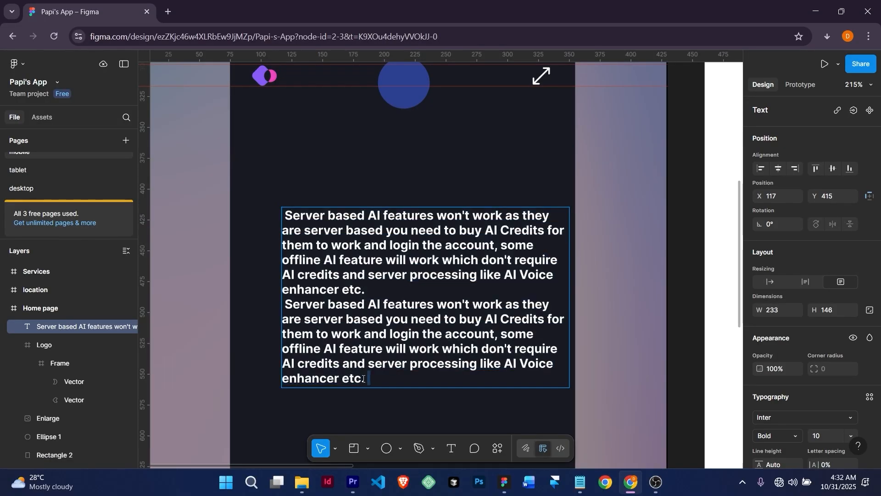
left_click_drag(367, 379, 275, 304)
key("BackSpace")
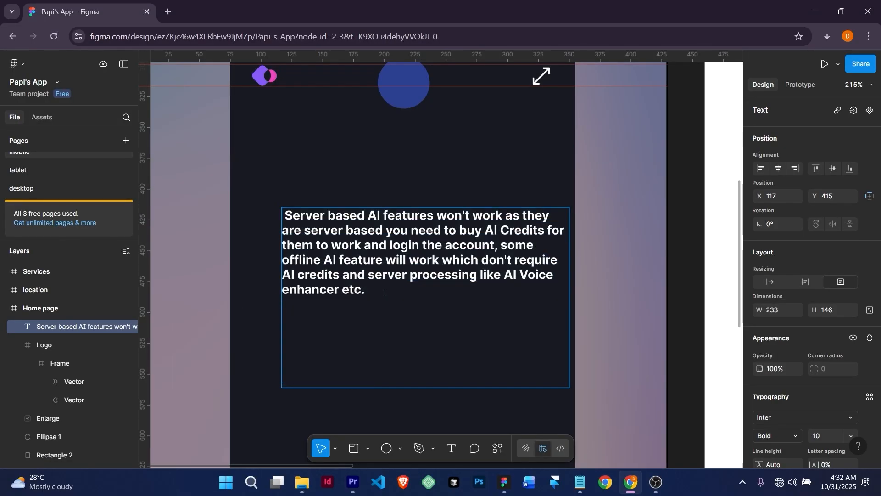
key("Escape")
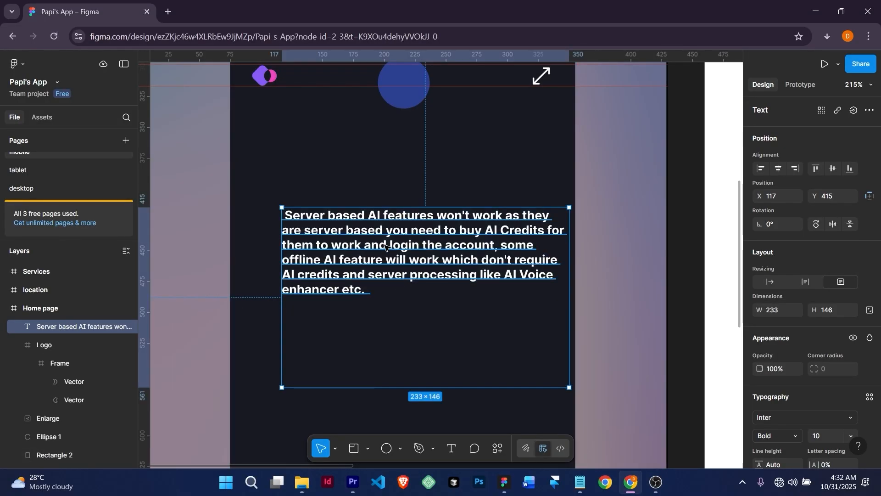
Select the whole paragraph on the dark card and preview alternative fonts for it in the font list
double_click(387, 229)
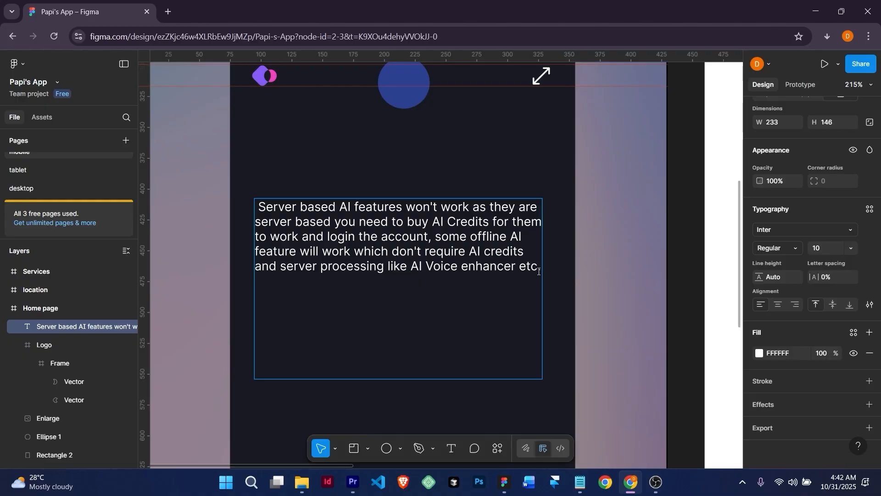
left_click_drag(541, 268, 243, 196)
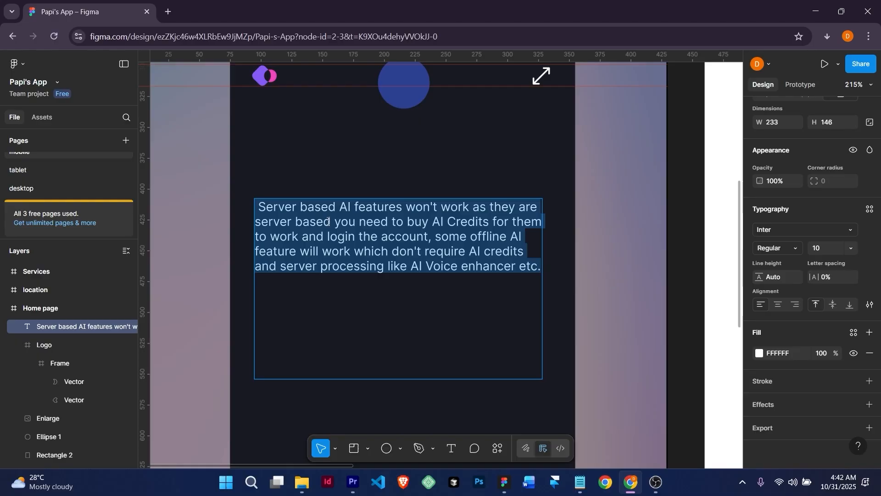
left_click(836, 230)
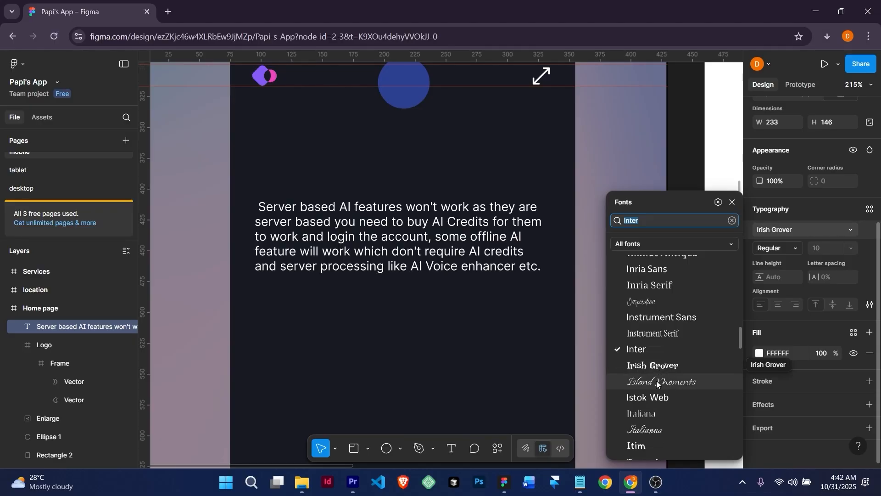
scroll(658, 381, "down", 5)
scroll(657, 382, "down", 10)
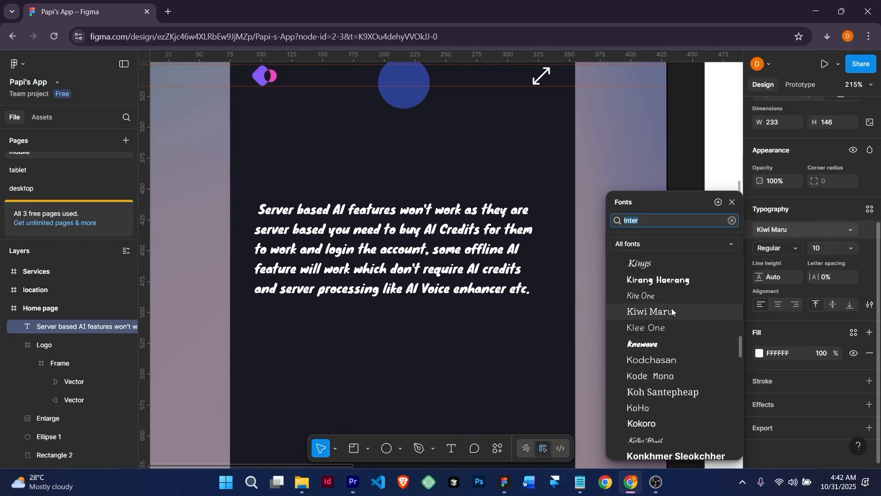
scroll(671, 307, "up", 10)
scroll(671, 308, "down", 5)
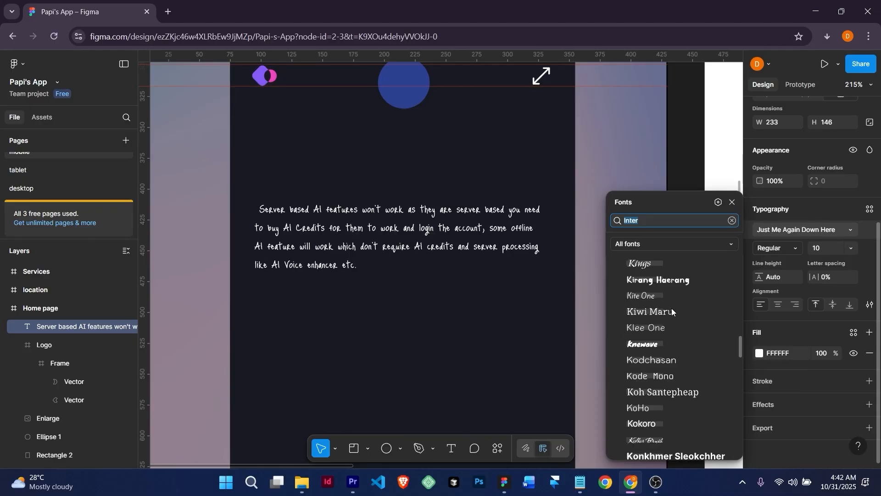